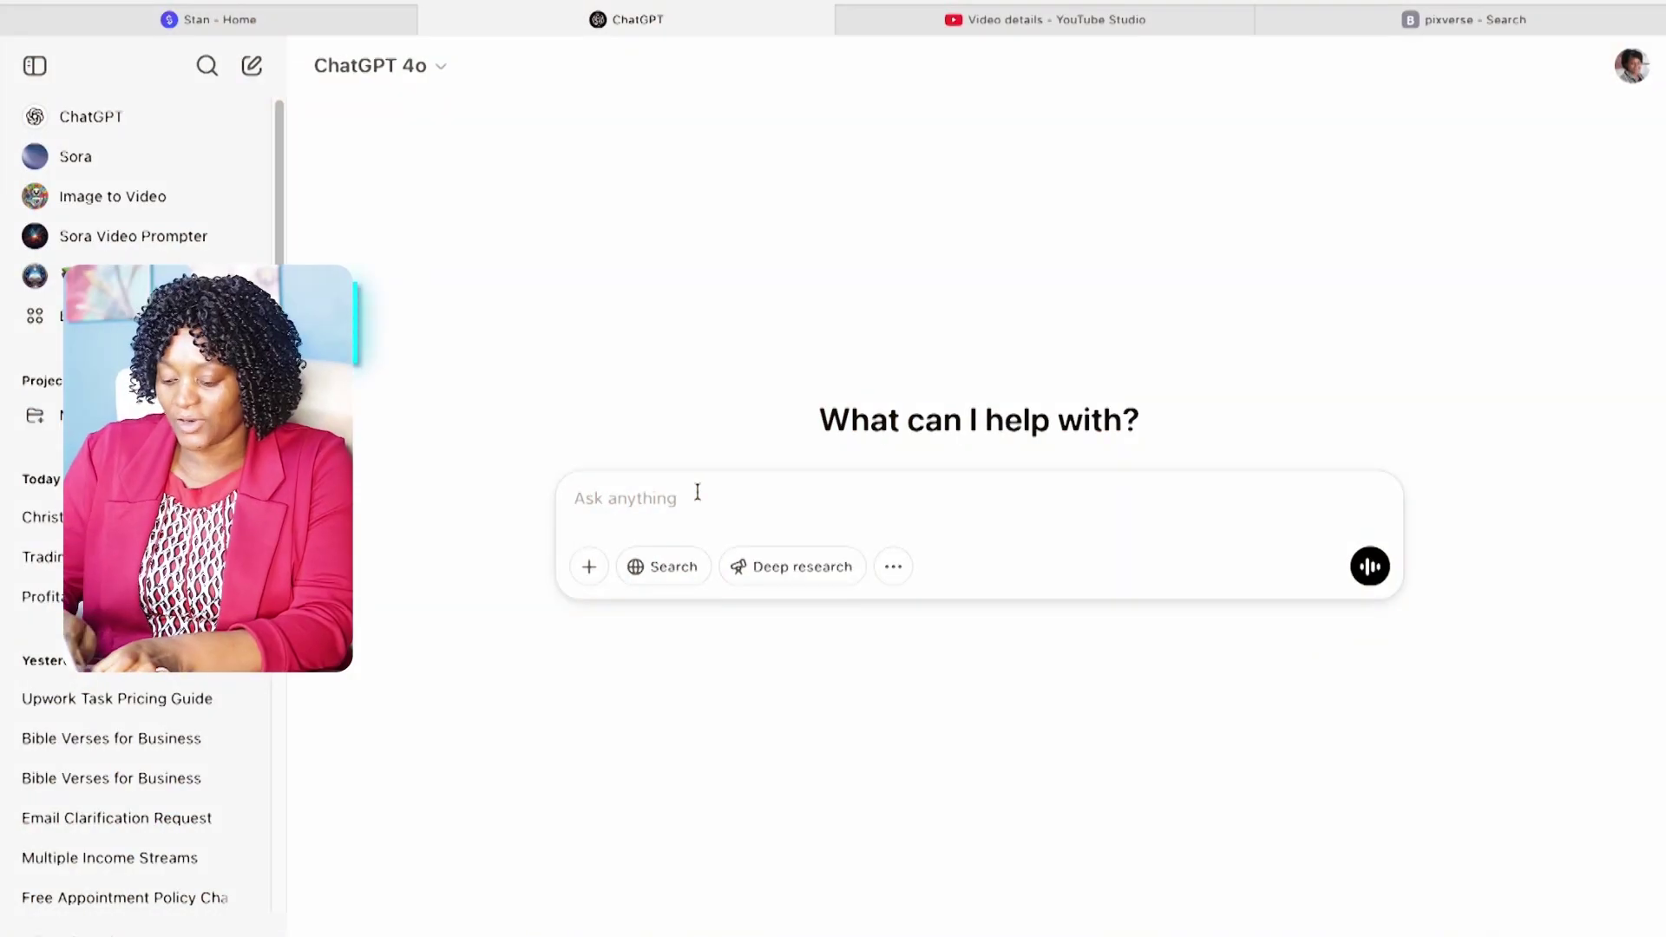
# Send ChatGPT the prepared prompt for a Pixar-style 3D scene of three friends seeking a glowing cross in an enchanted forest.
pyautogui.press('super+v')
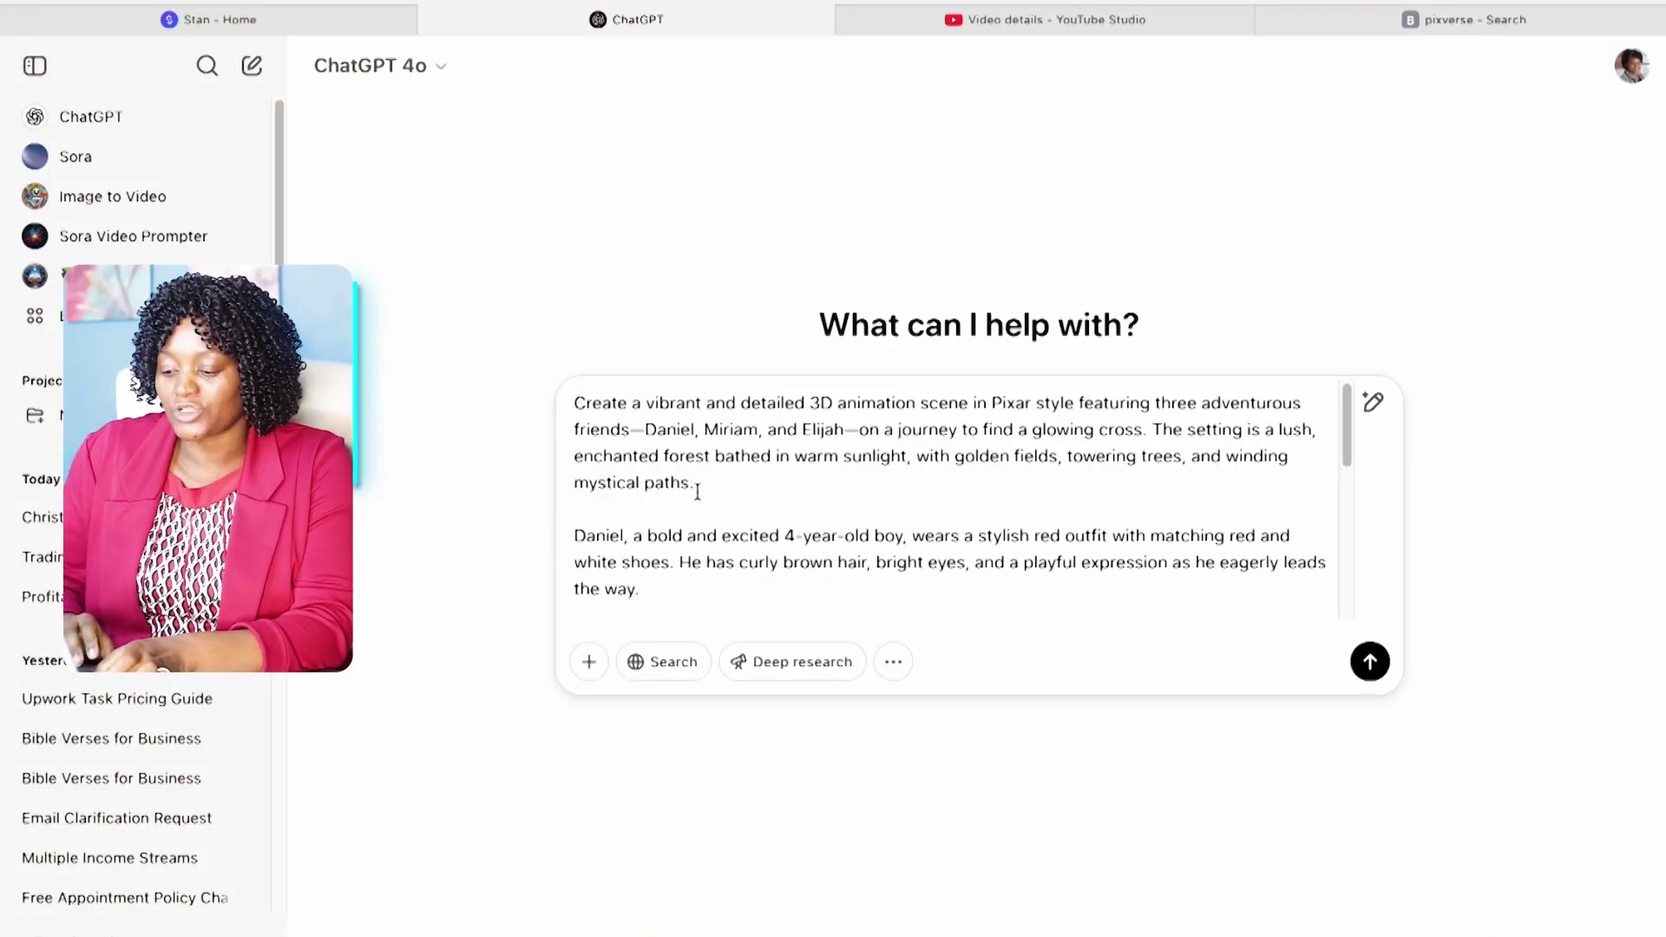
pyautogui.scroll(-10, 793, 382)
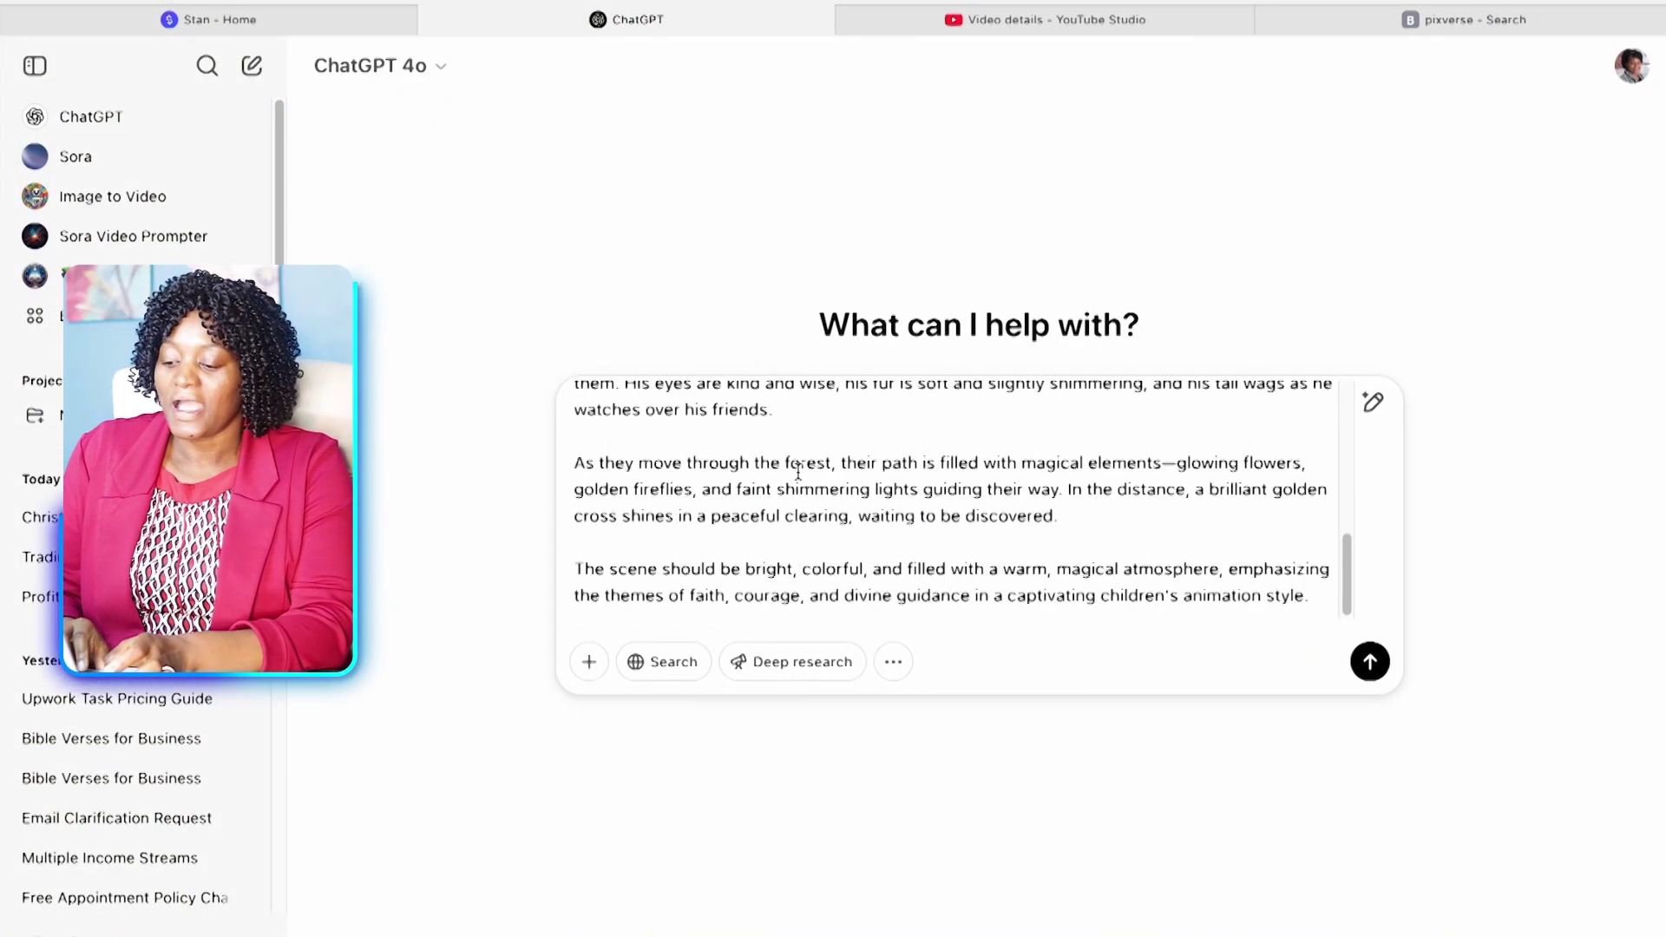
pyautogui.scroll(9, 798, 471)
pyautogui.scroll(1, 798, 472)
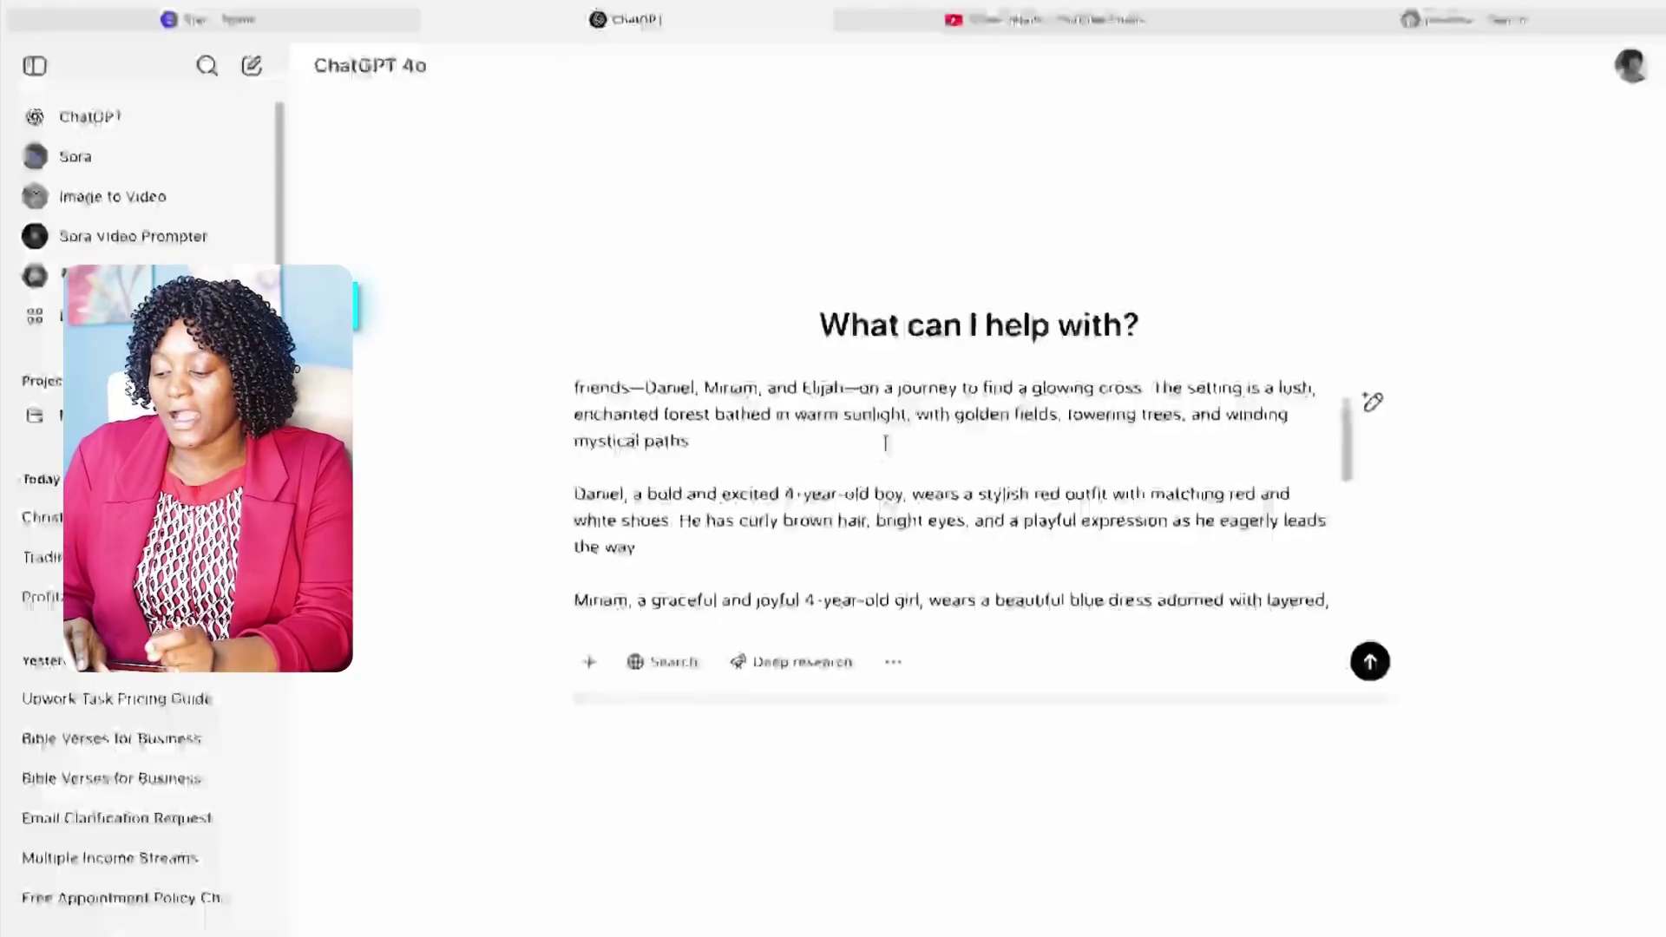
pyautogui.scroll(-6, 885, 444)
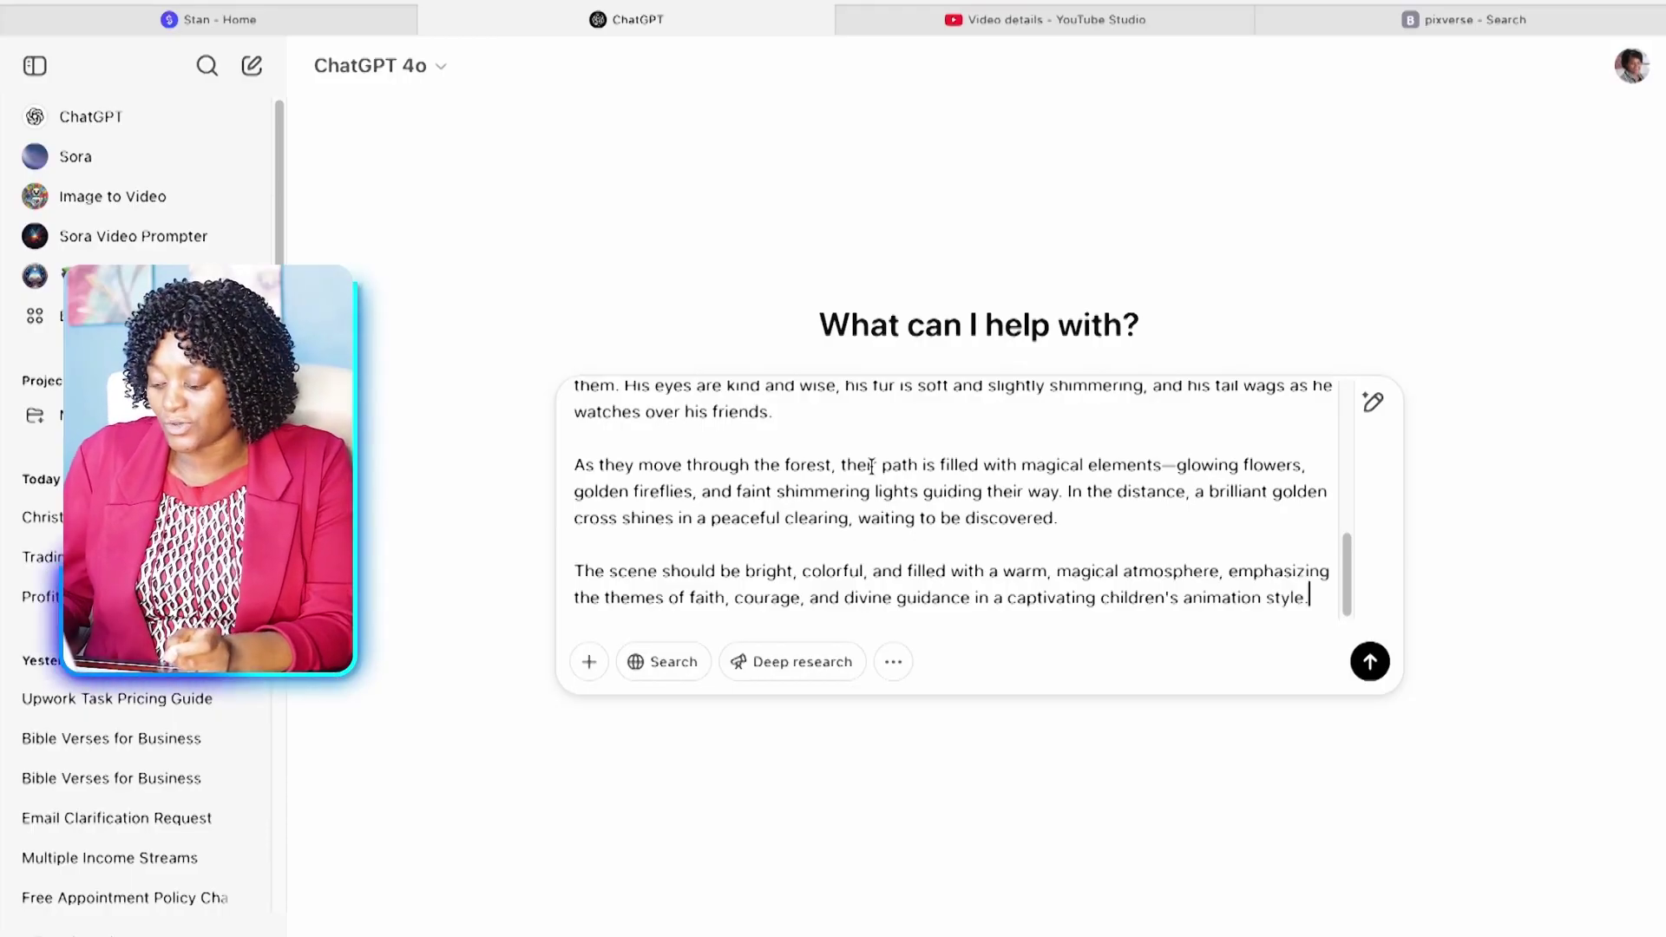
pyautogui.press('Return')
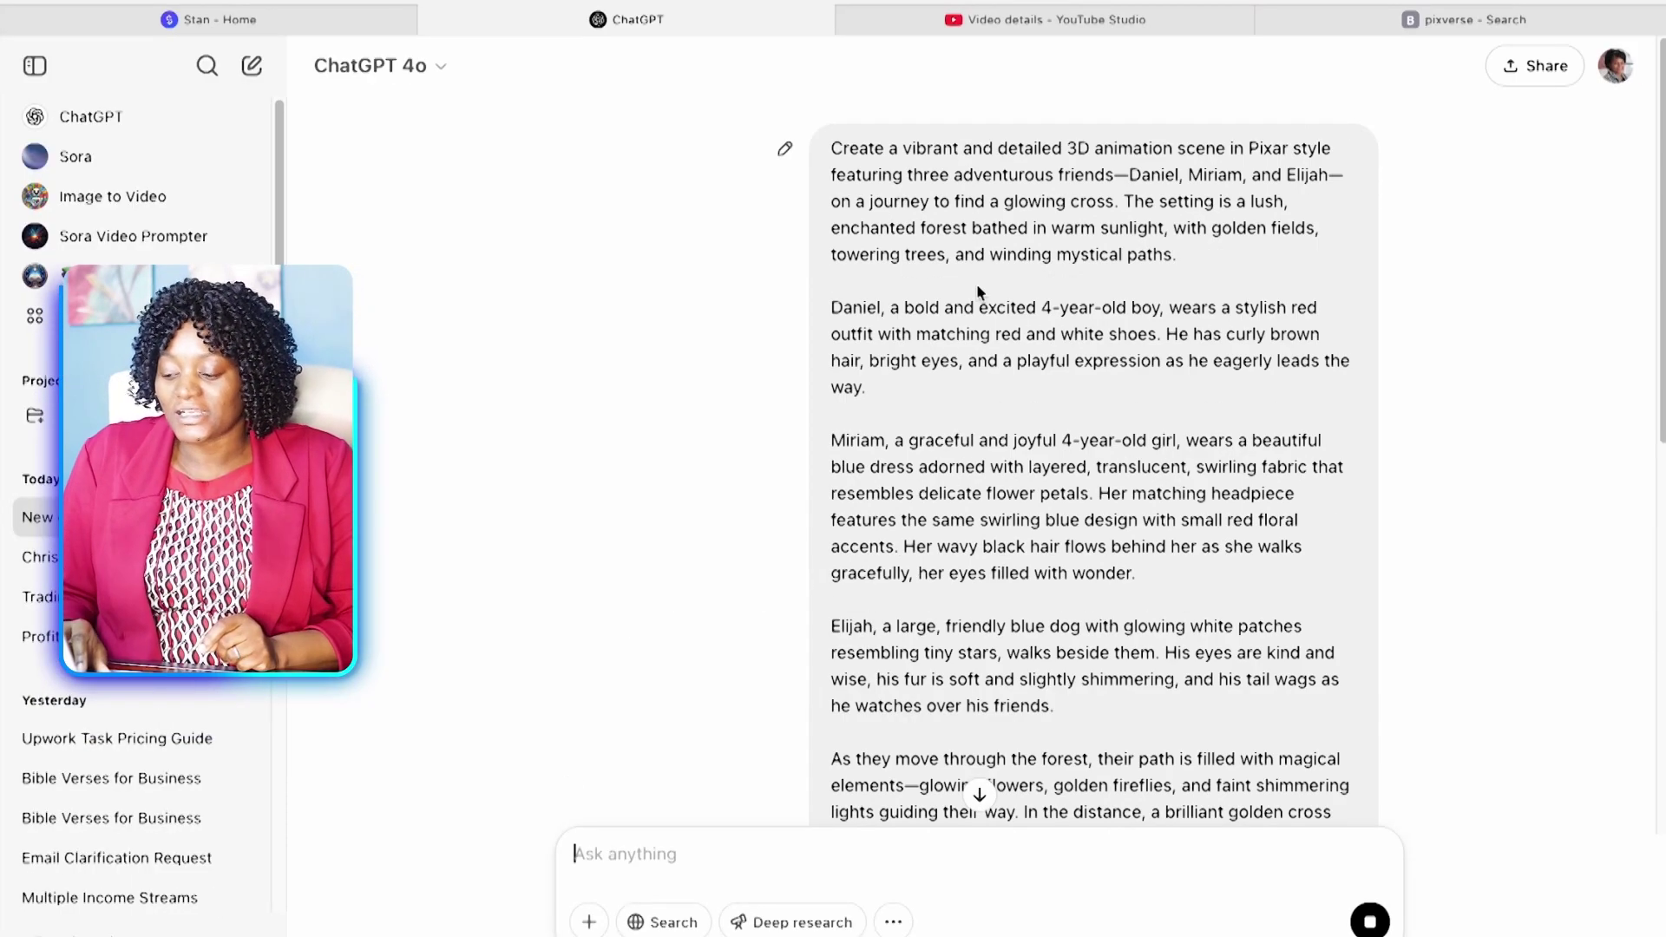
pyautogui.scroll(-1, 978, 292)
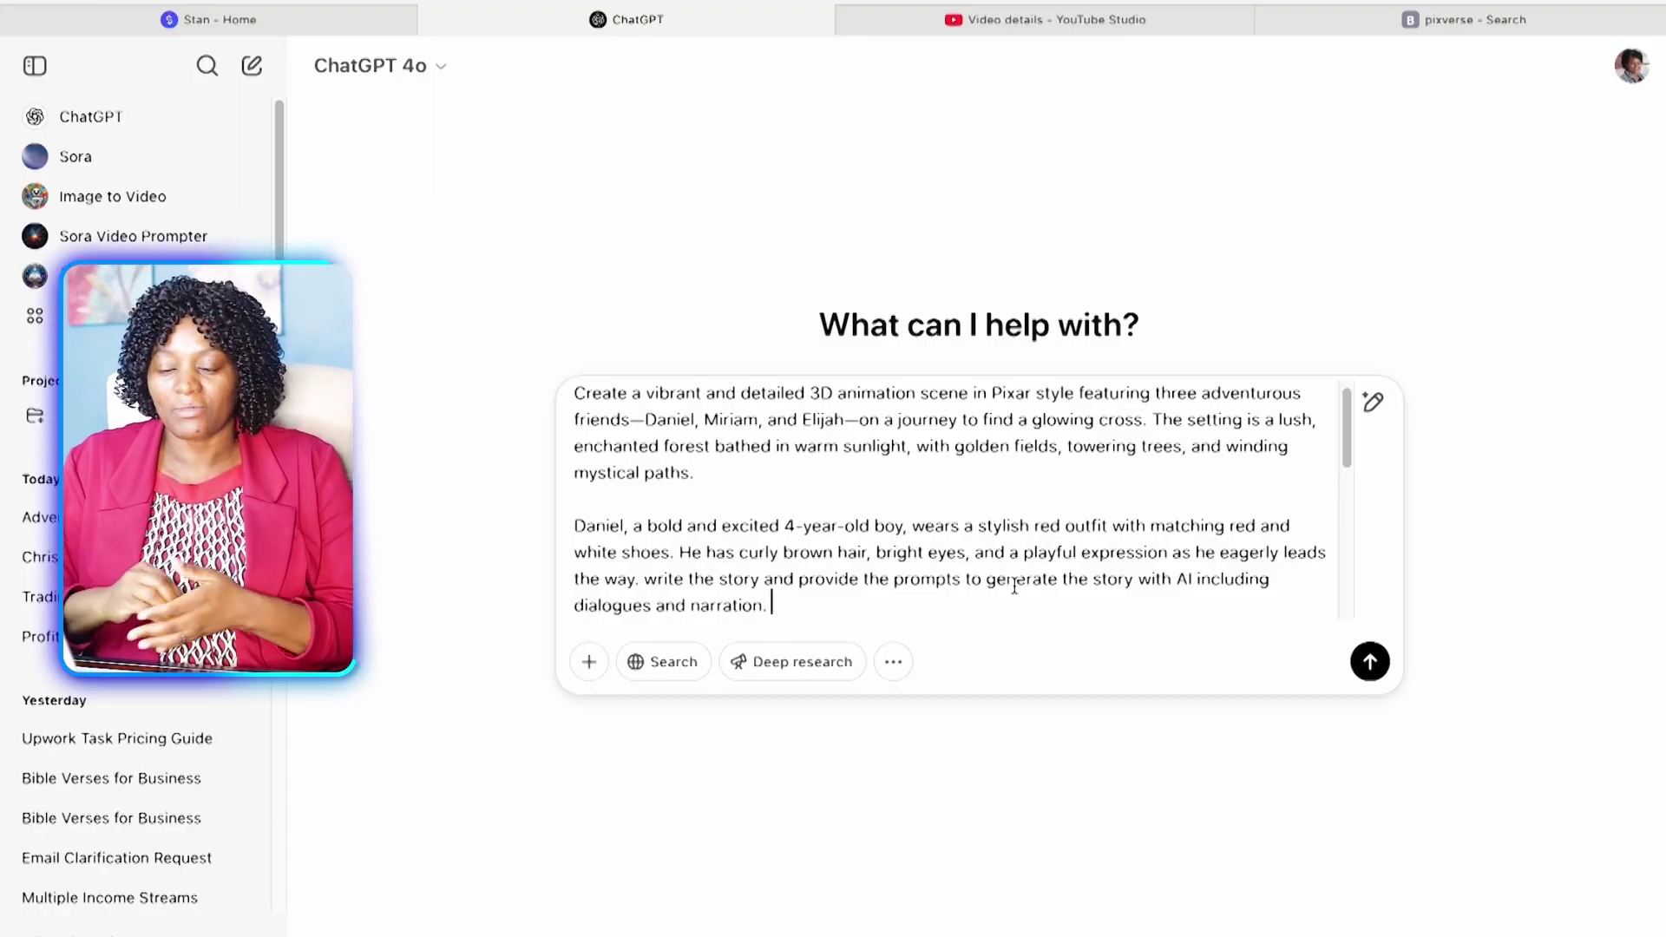
# Resubmit the scene prompt with a request for the story and AI generation prompts including dialogues and narration, and review the script.
pyautogui.press('Return')
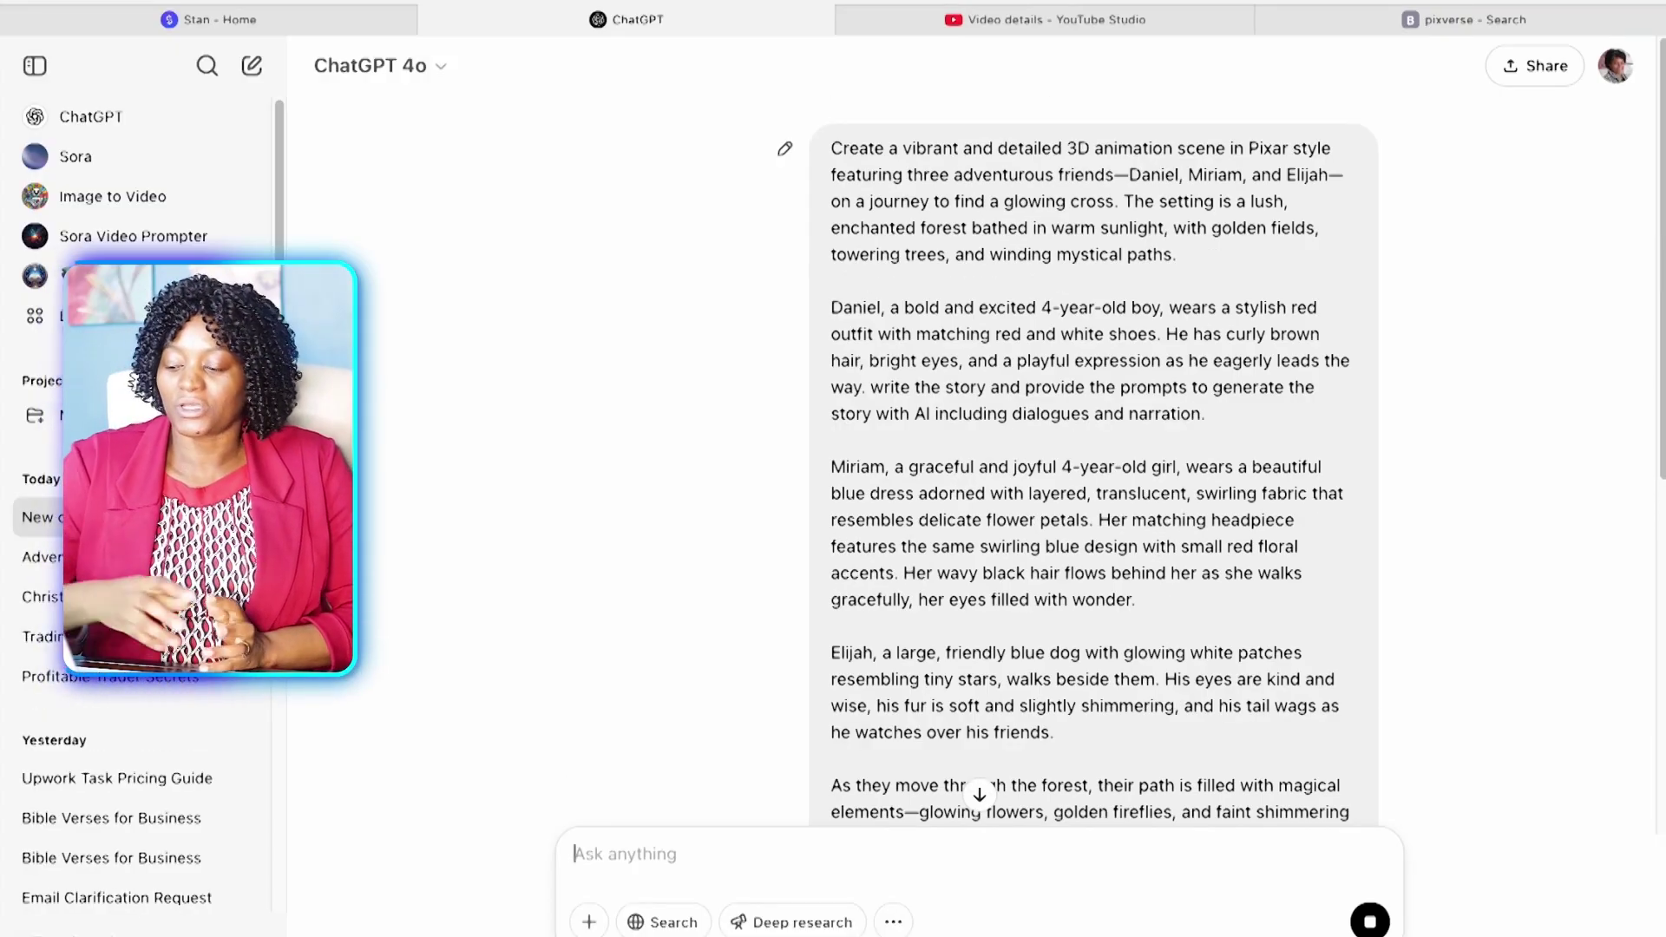
pyautogui.scroll(-8, 1115, 390)
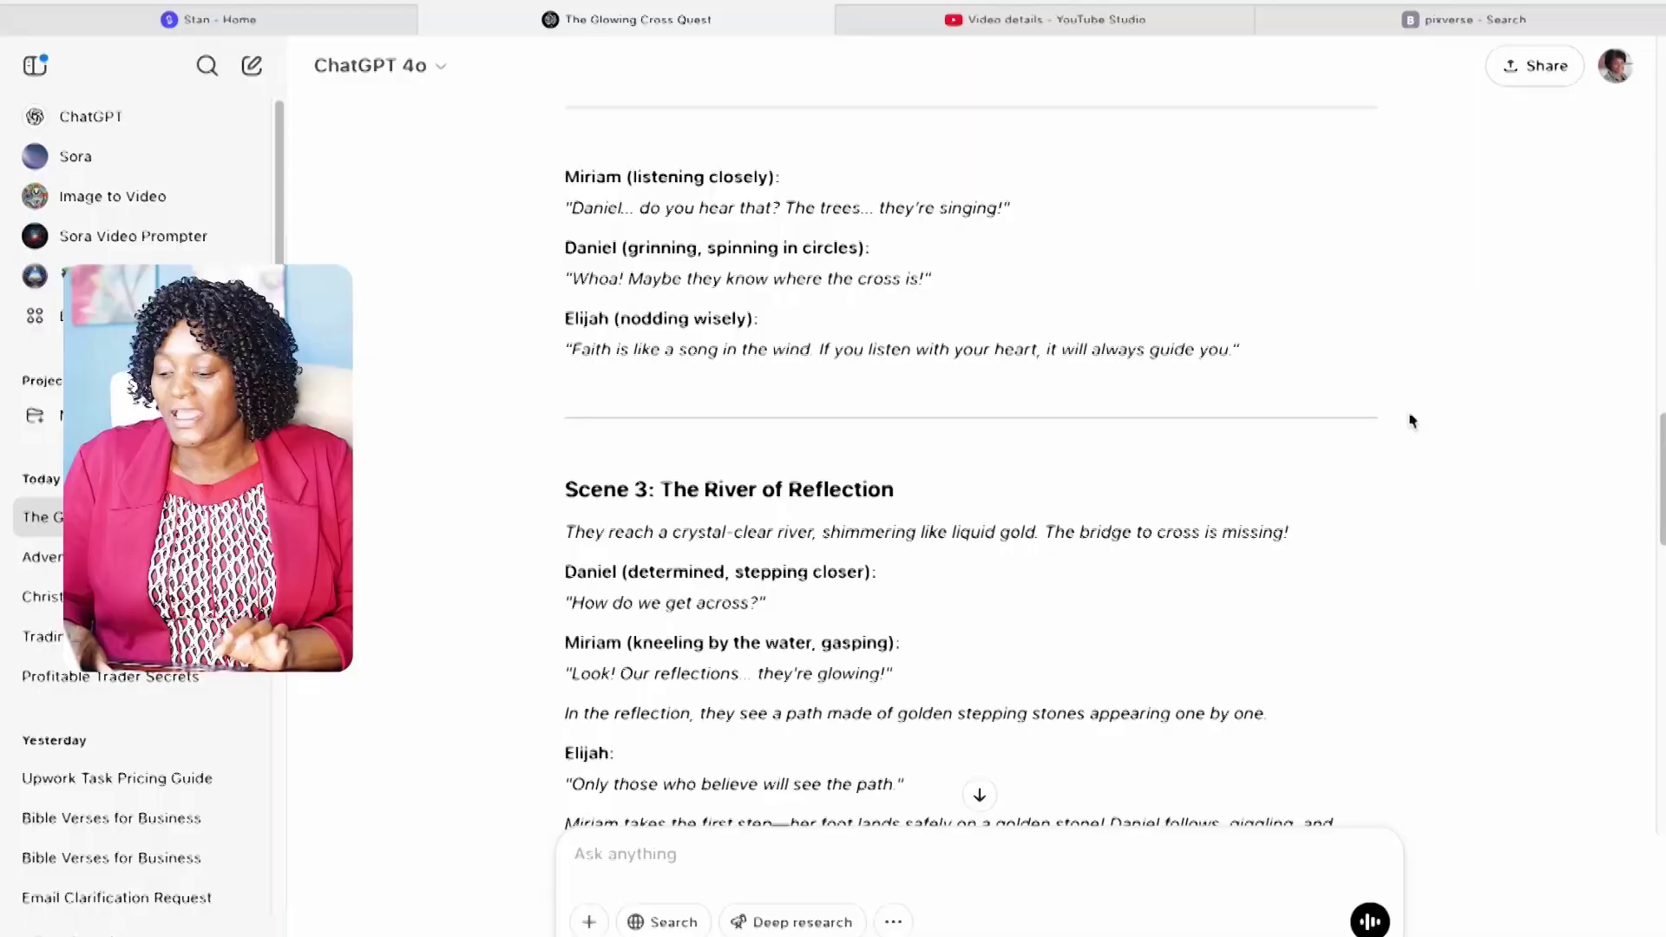
pyautogui.scroll(-7, 1410, 421)
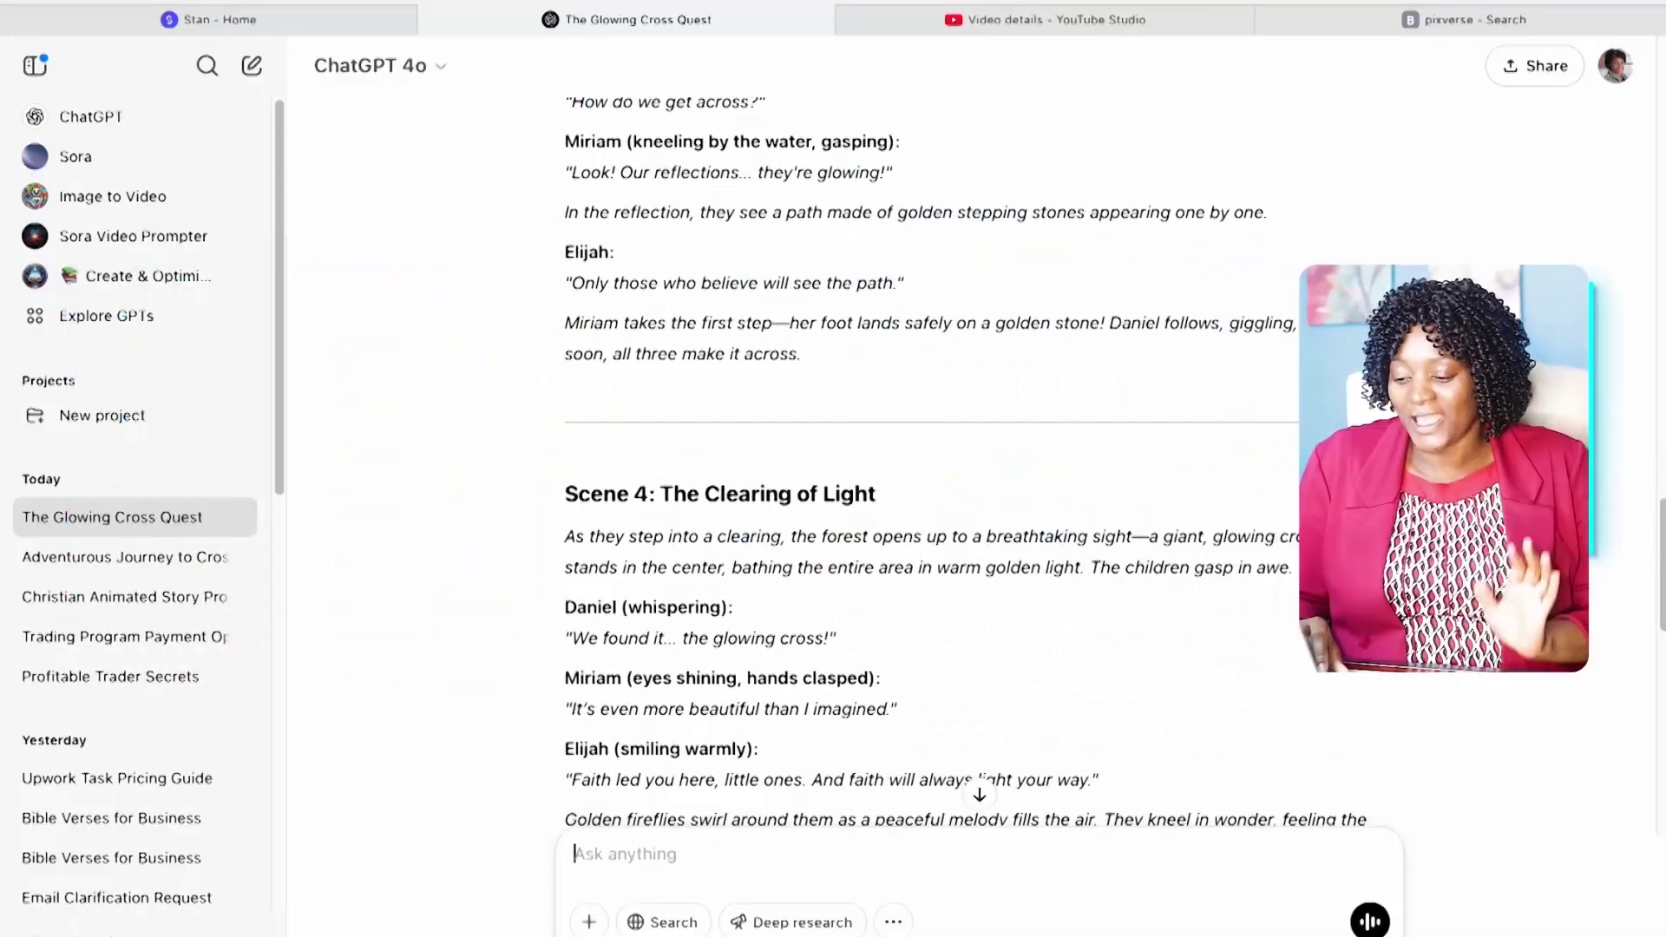
pyautogui.scroll(-15, 954, 434)
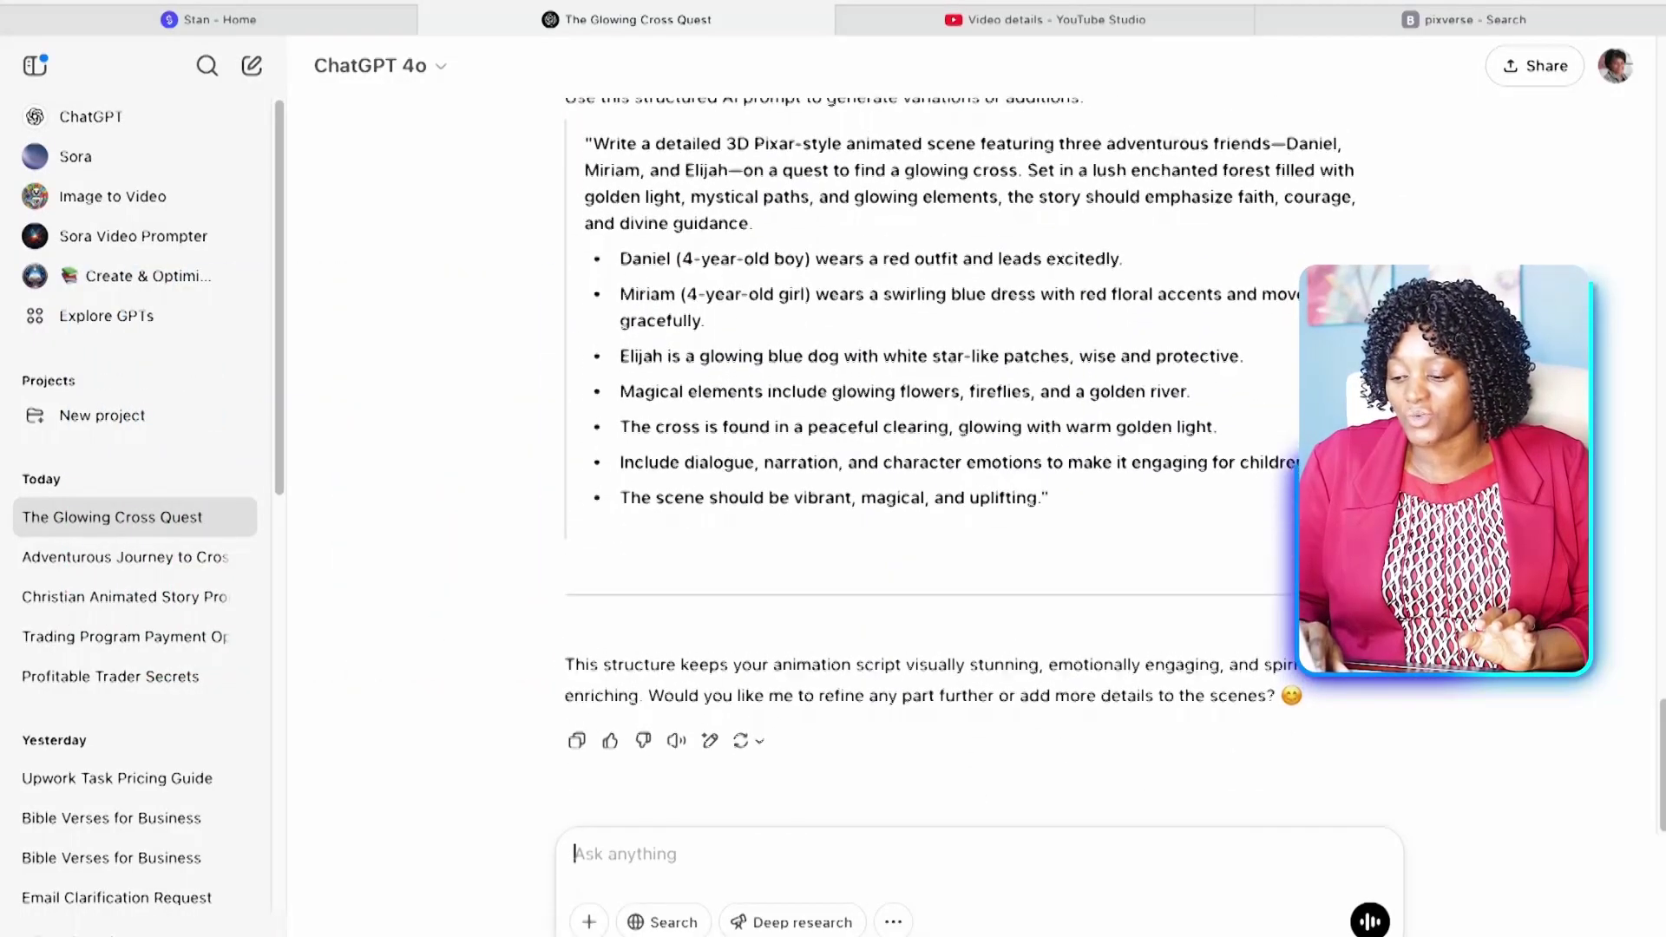
pyautogui.scroll(20, 954, 434)
pyautogui.scroll(5, 955, 434)
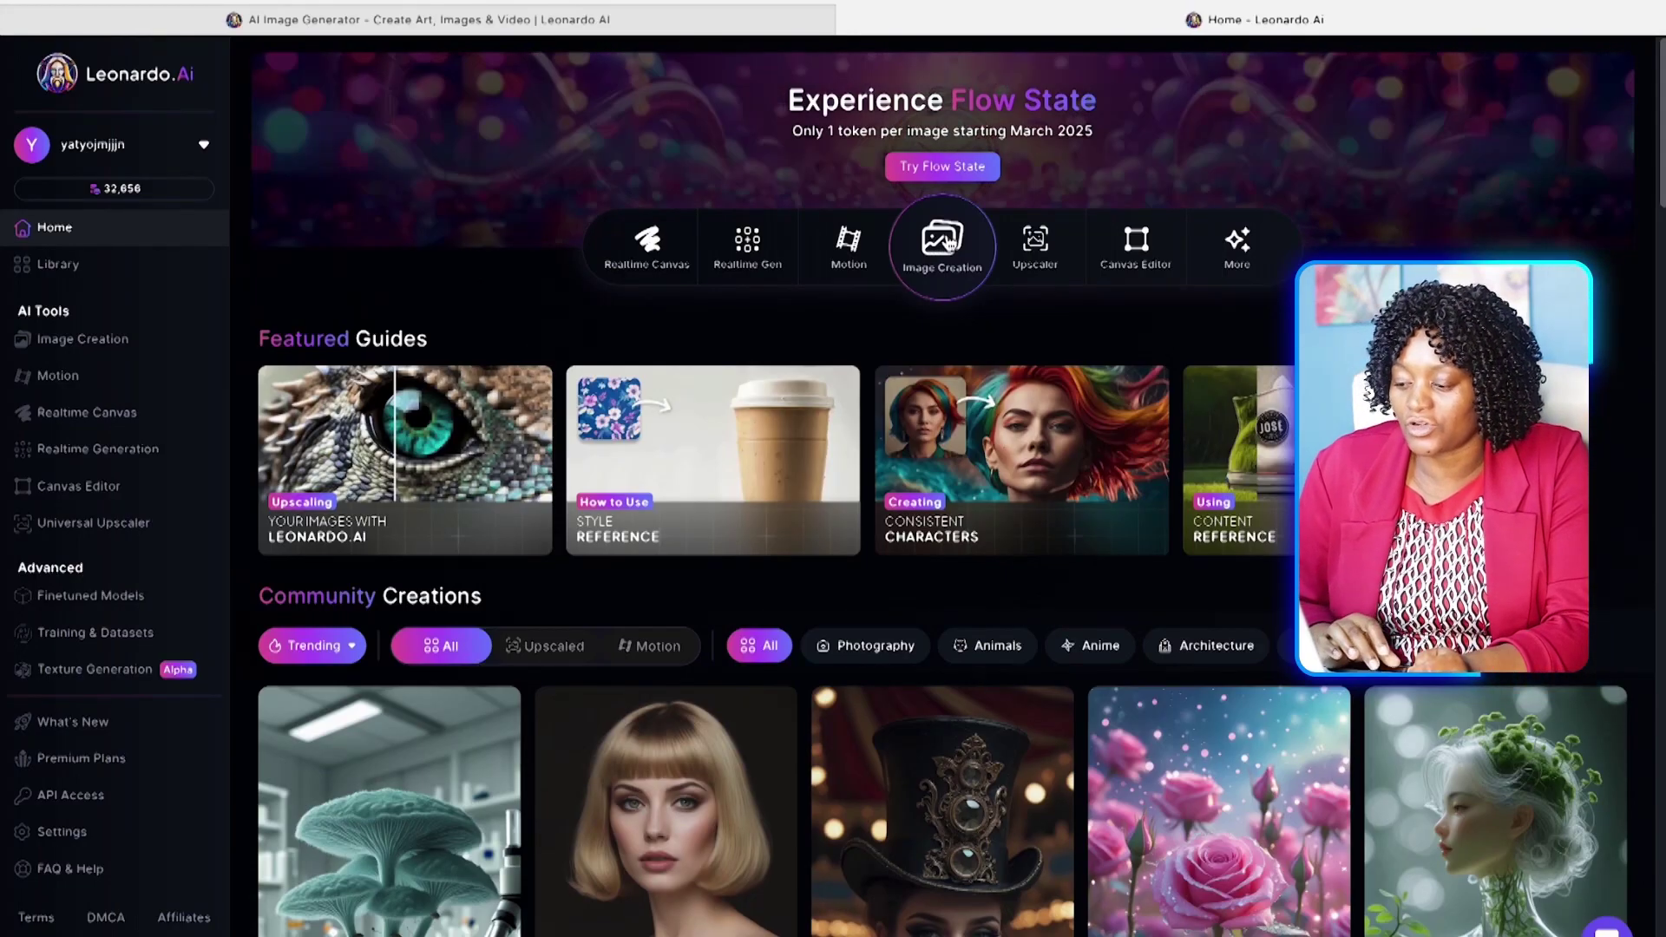
# In Leonardo.Ai's Image Creation, replace the prompt with the Pixar-style bright, joyful morning scene and generate four images.
pyautogui.click(950, 245)
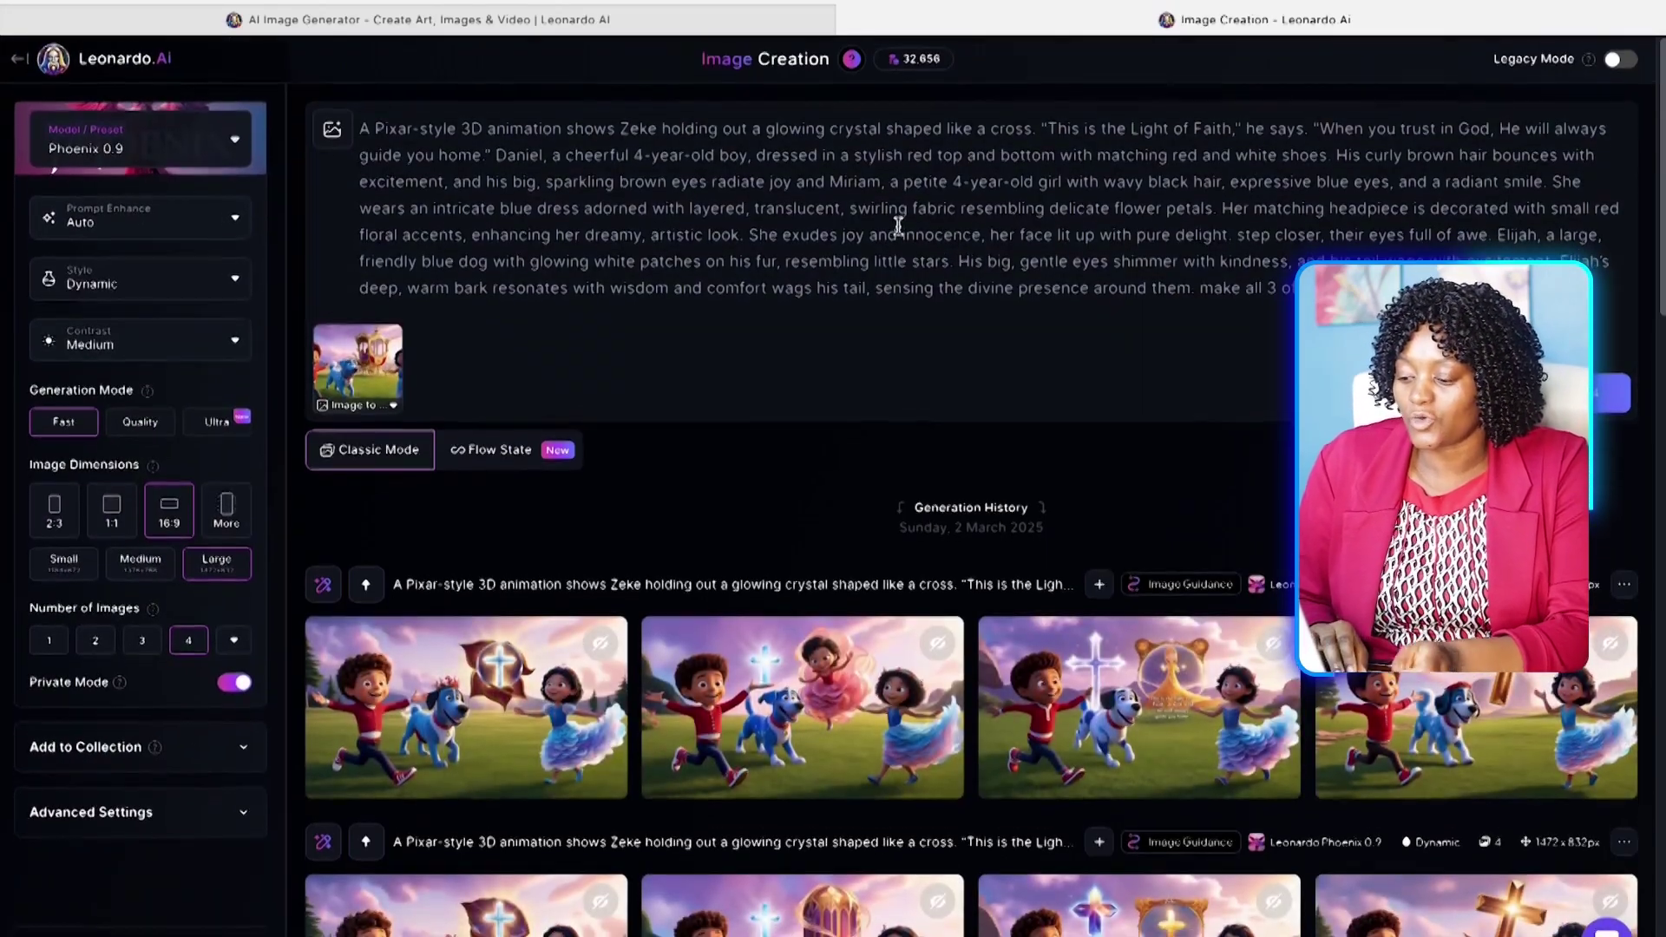
pyautogui.hotkey('ctrl', 'a')
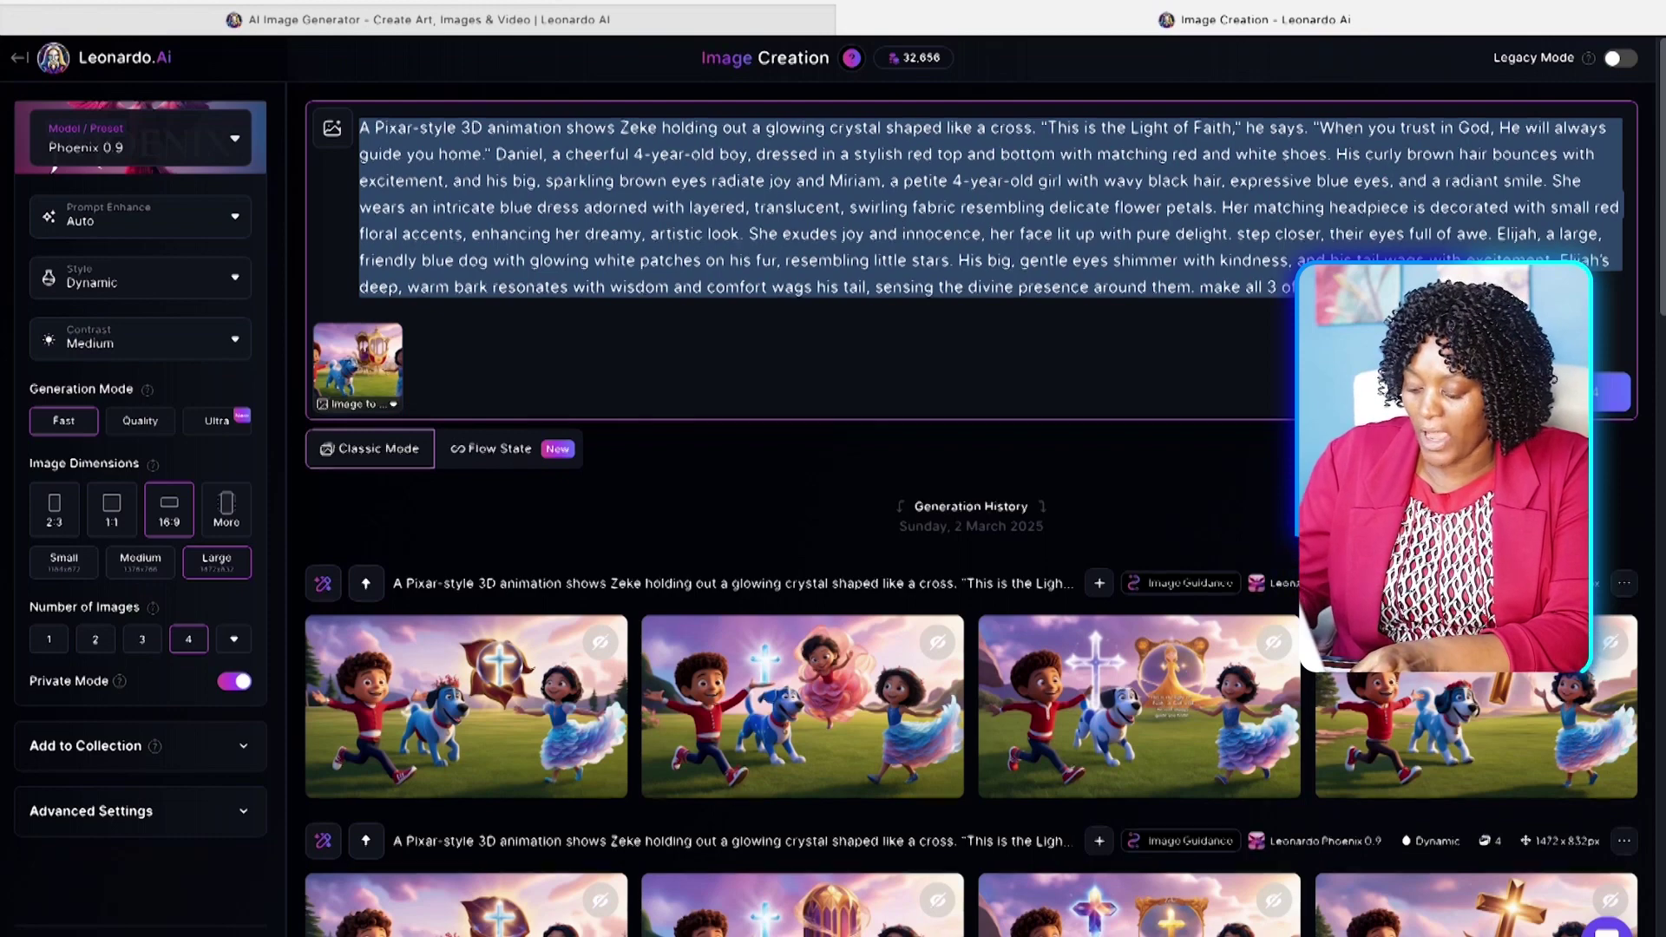
pyautogui.press('BackSpace')
pyautogui.write("A 3D animation in Pixar style showcasing a bright and joyful morning, filled with God's love. The sky is painted a radiant blue with soft, fluffy clouds, as golden sunlight spills across a lush, green forest. Birds chirp melodiously in the trees, and a soft breeze causes the leaves to dance. Vibrant flowers bloom in the meadows, glowing in the light. The atmosphere is peaceful, filled with hope and wonder—a perfect beginning to a divine adventure. The animation style is colorful, rich in detail, and perfect for a faith-filled children's story.")
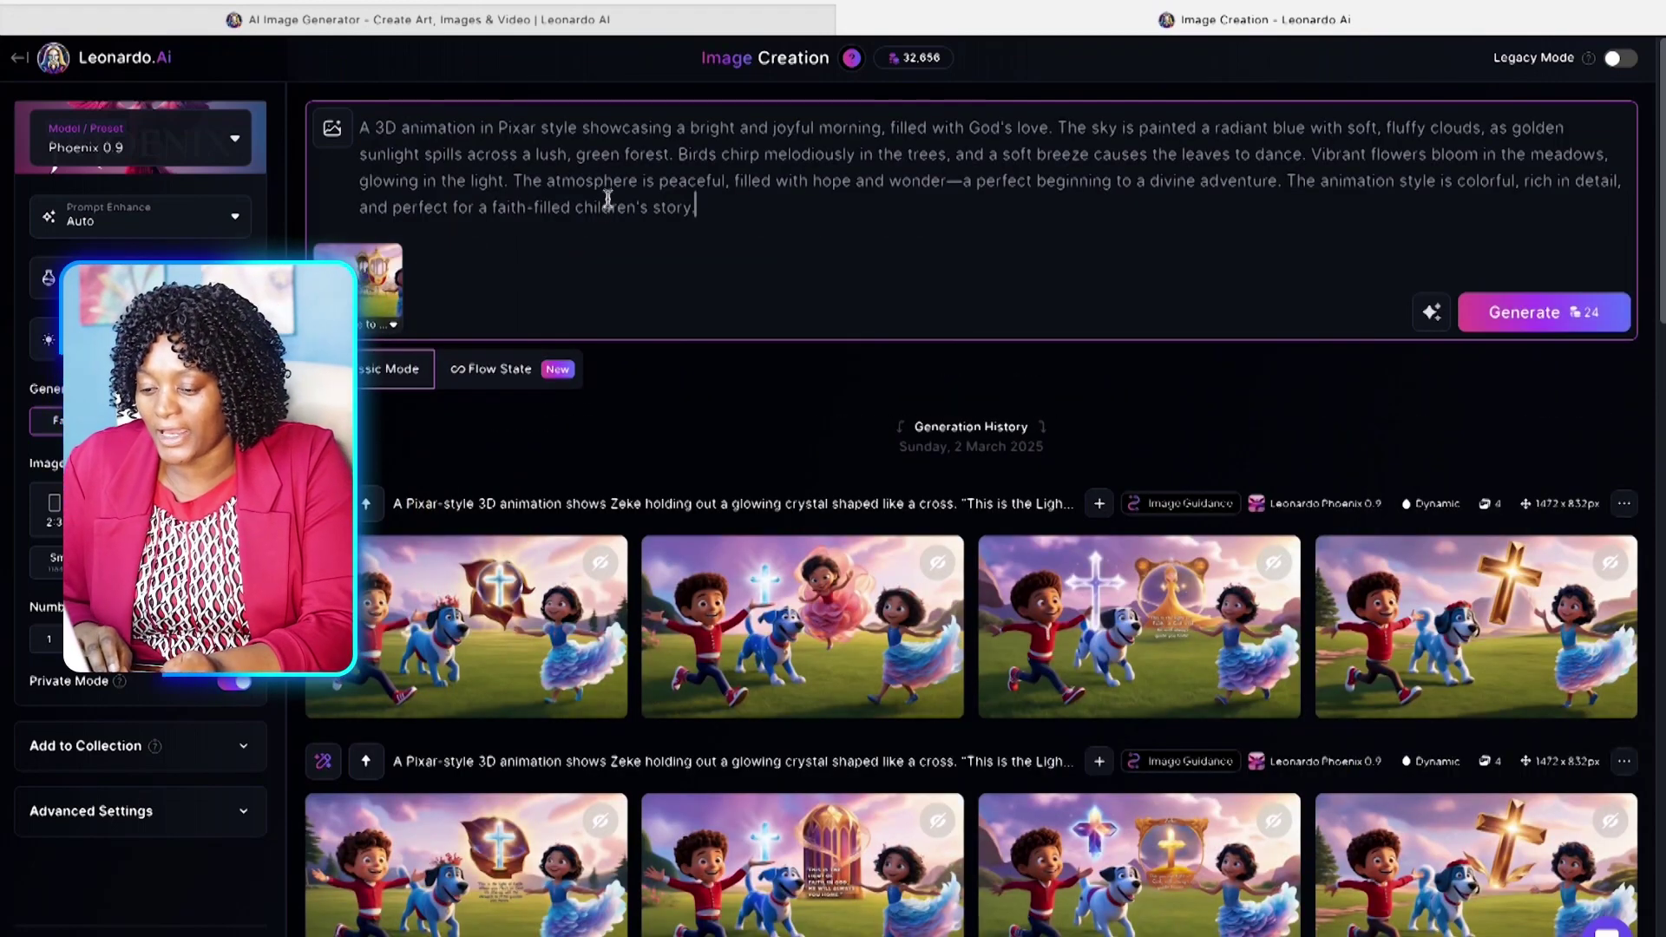
pyautogui.click(1562, 314)
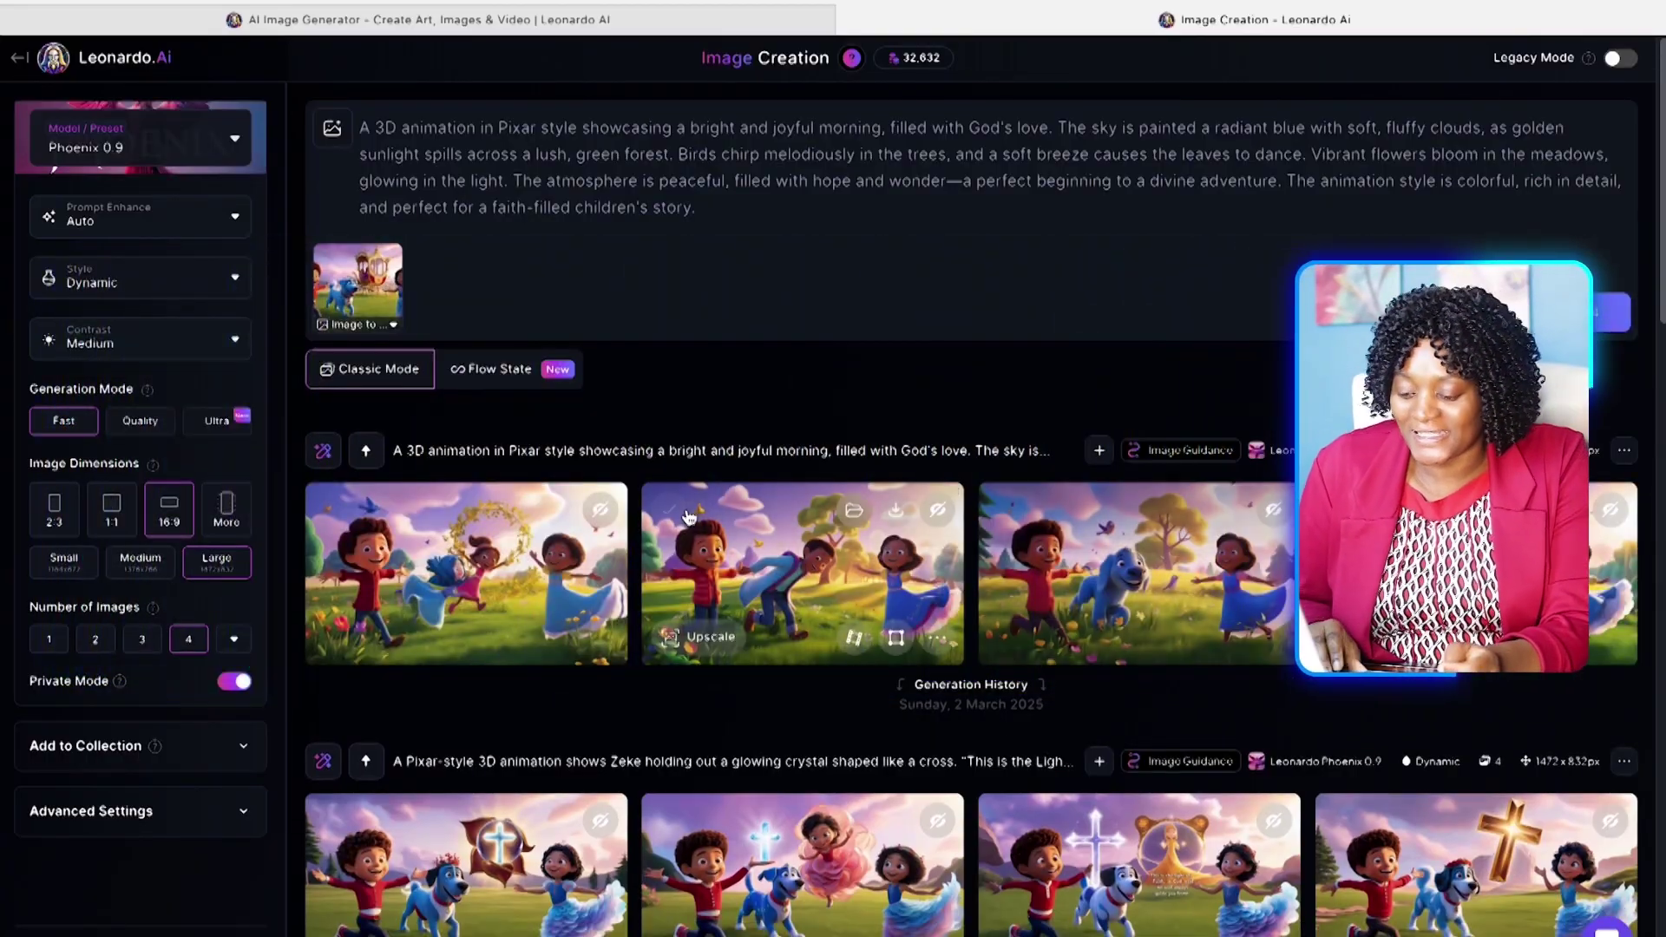
# Inspect the new morning-scene images at full size and close the viewer.
pyautogui.click(509, 556)
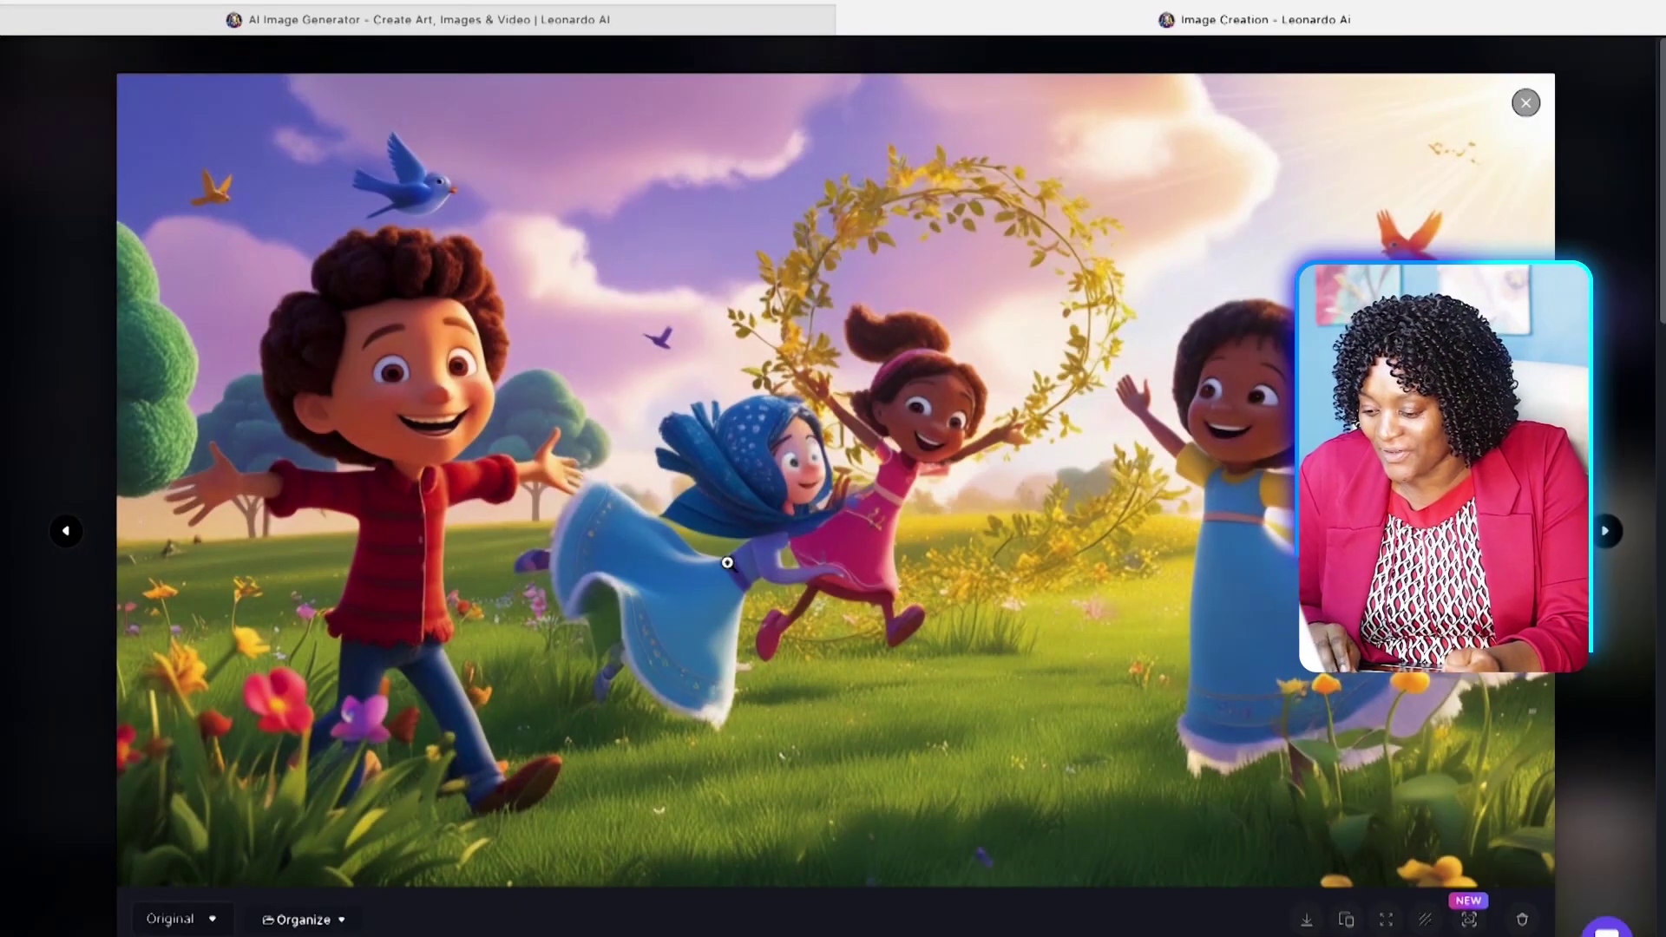
pyautogui.click(67, 532)
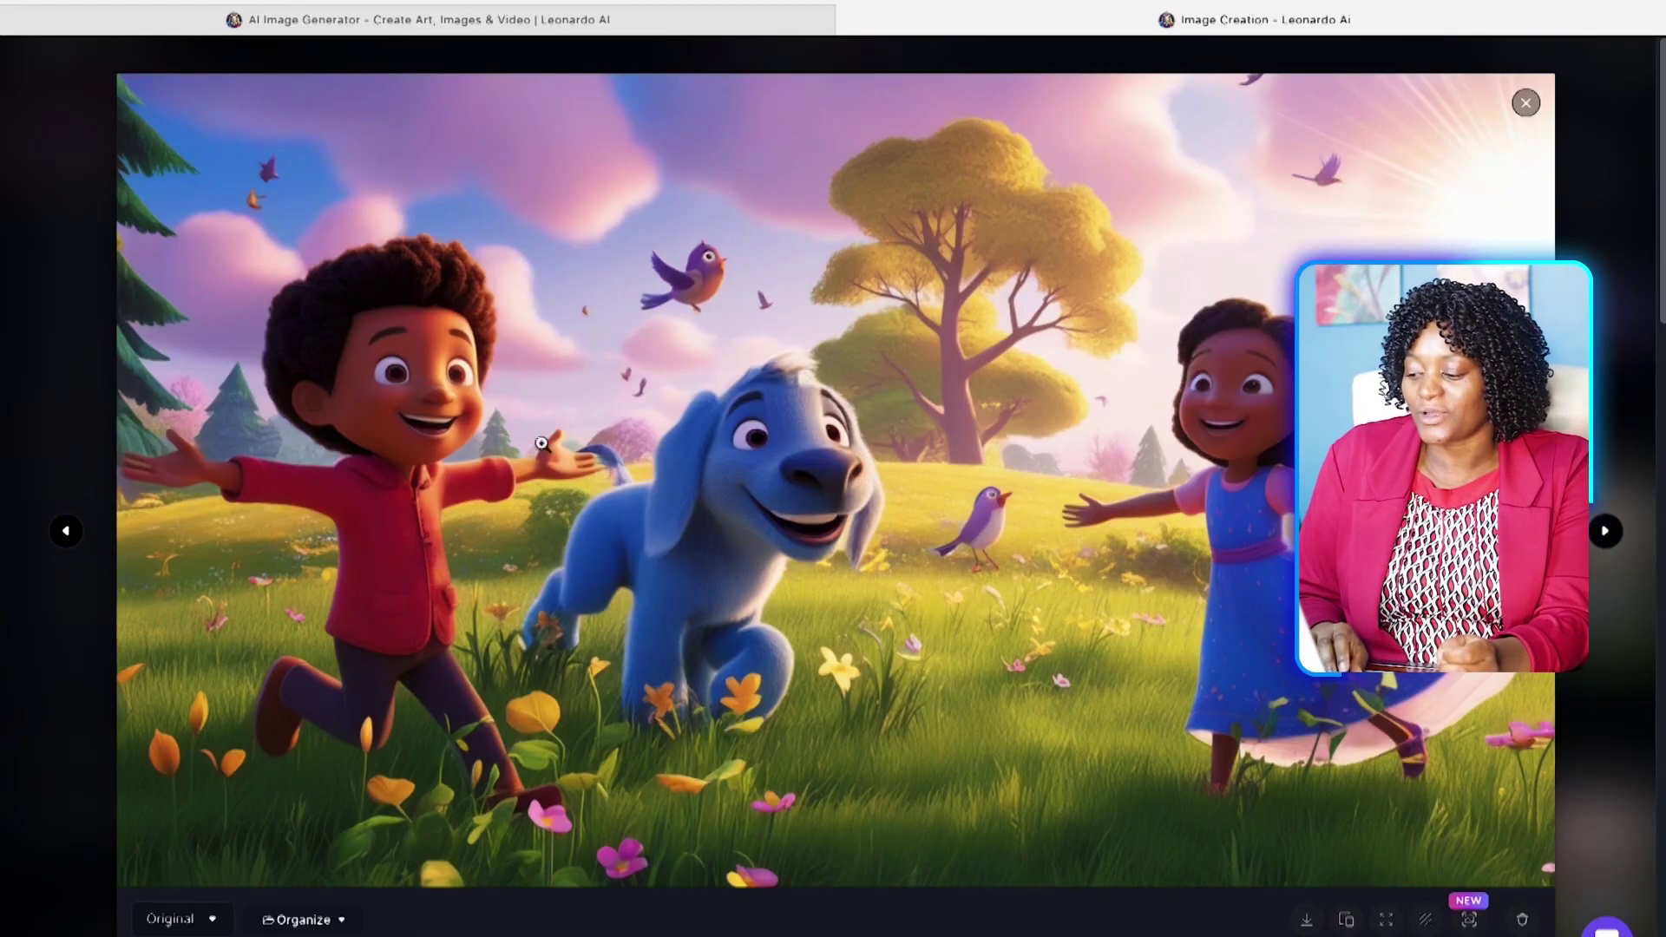
pyautogui.click(1526, 103)
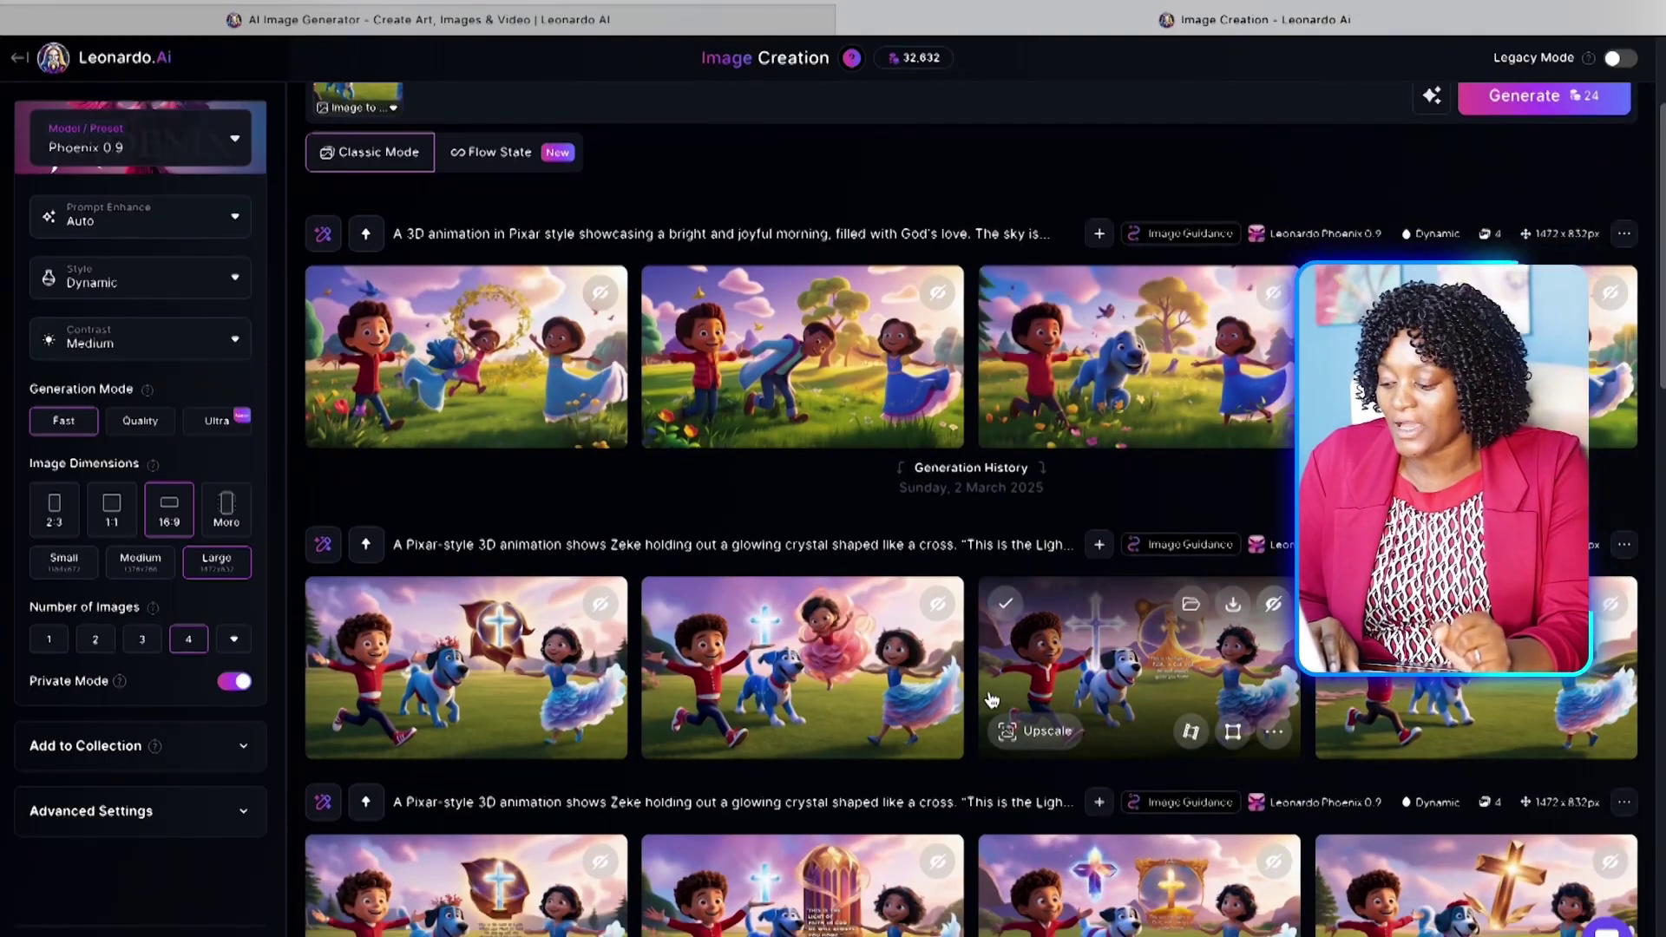
# Copy the generation seed of the new morning-scene image set.
pyautogui.scroll(-1, 992, 699)
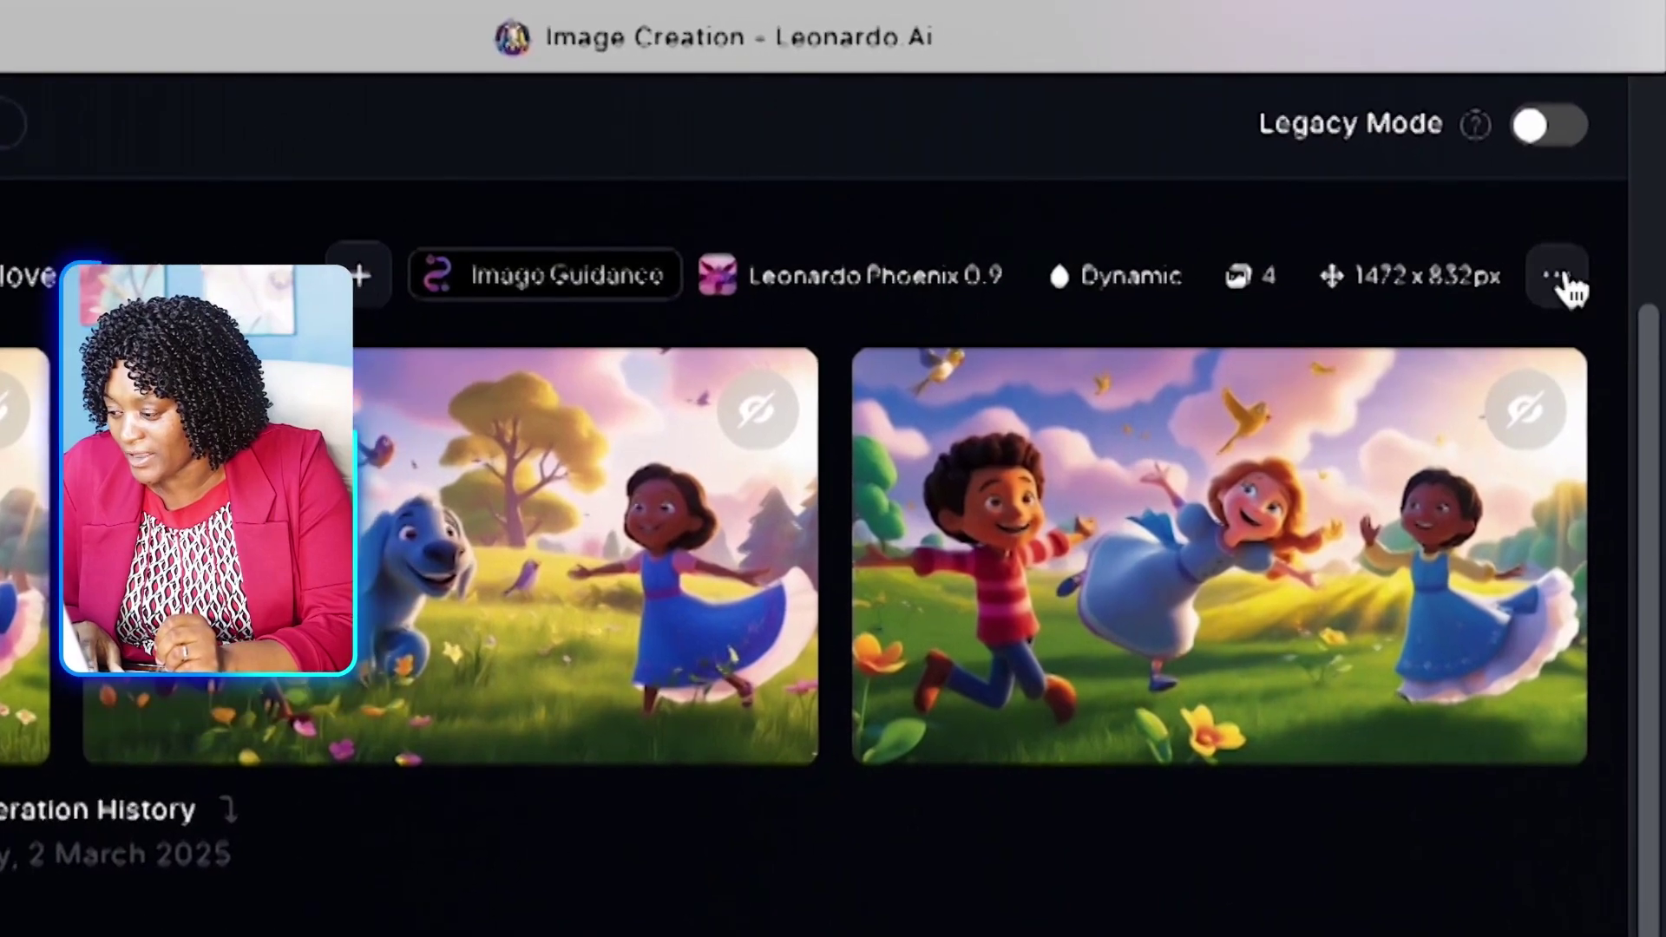
pyautogui.click(1624, 125)
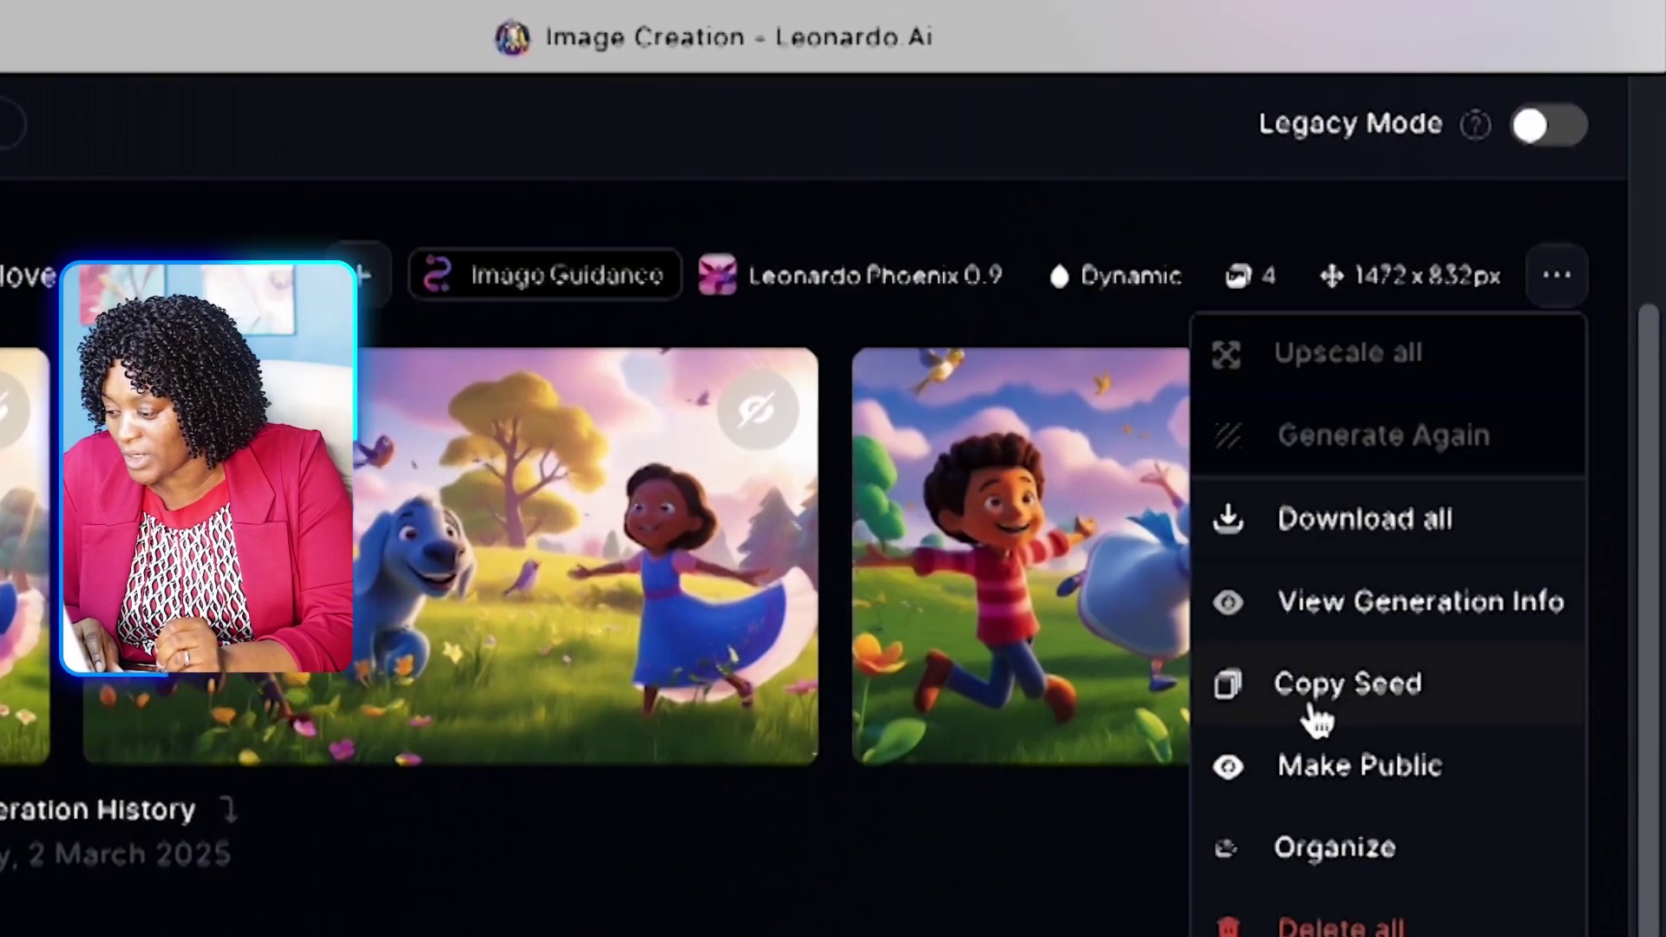
pyautogui.click(1347, 694)
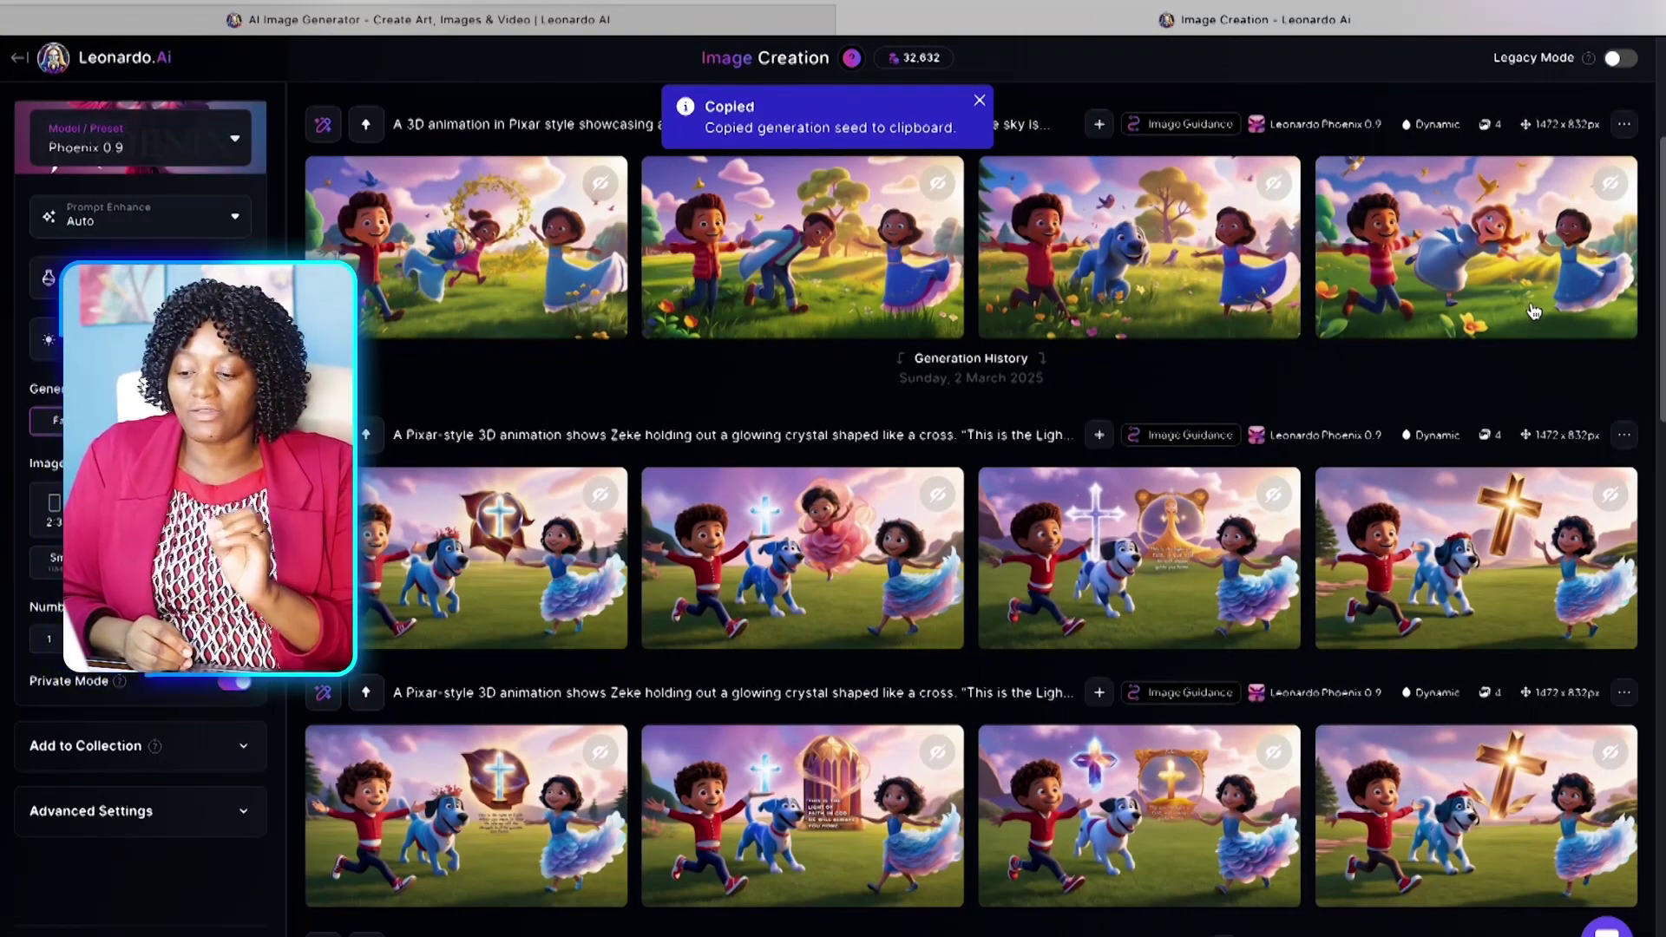
# Upload Leonardo_P..._the_g_0.jpg from the Kid Animation folder as the Image to Image guidance reference.
pyautogui.scroll(3, 1534, 313)
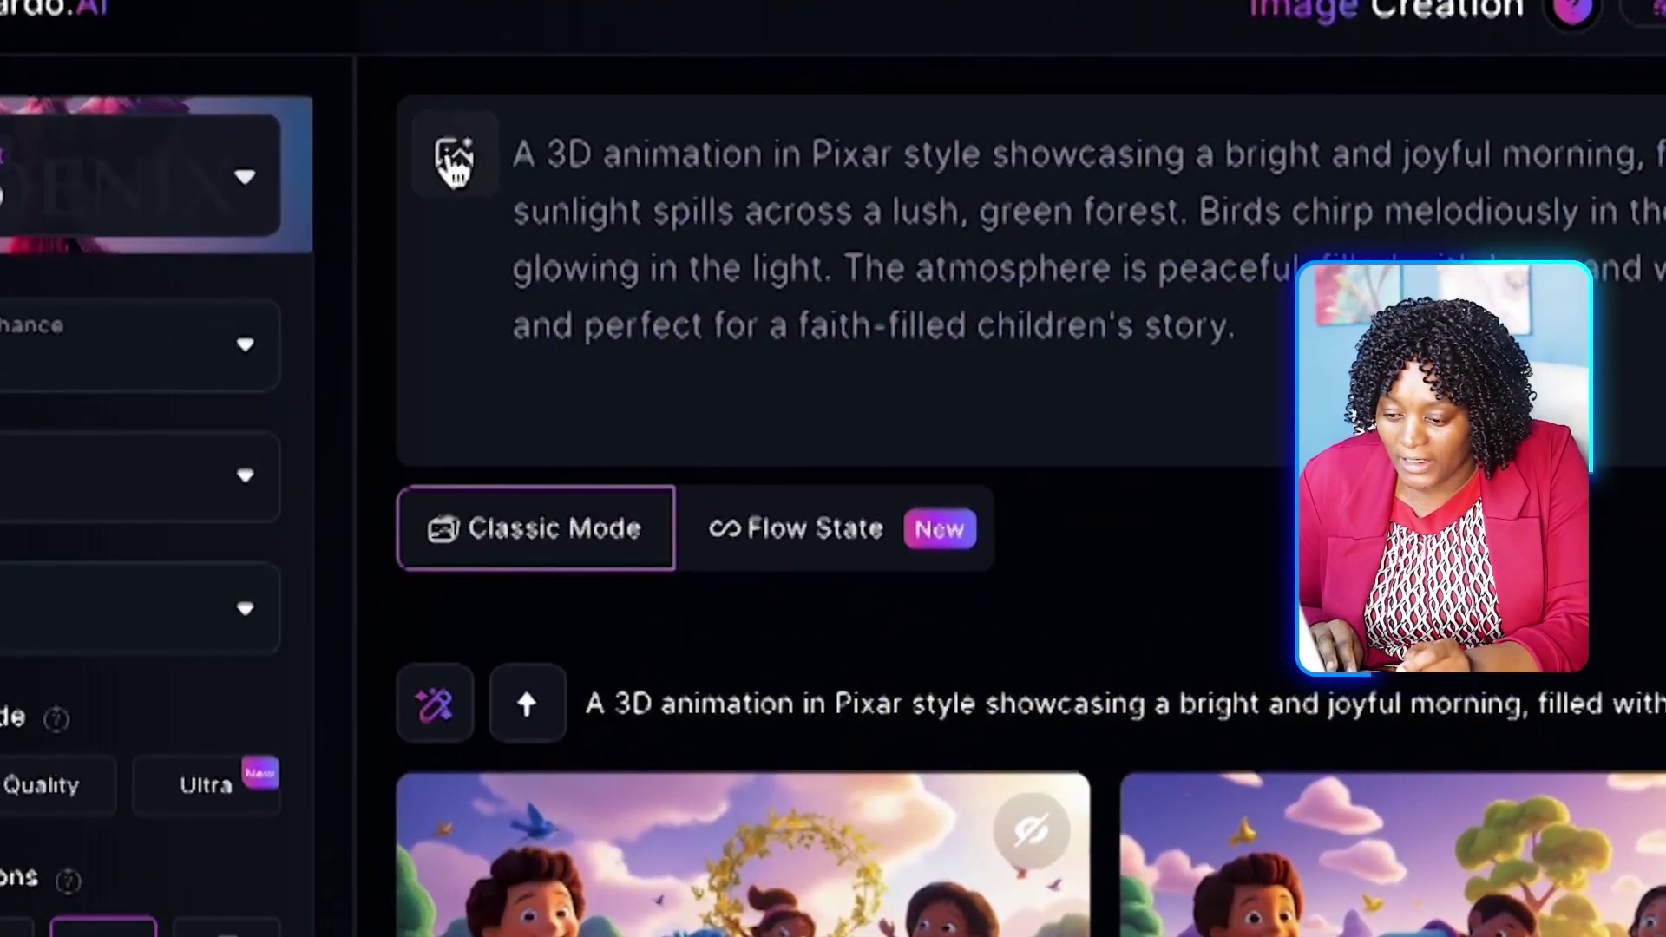
pyautogui.click(453, 163)
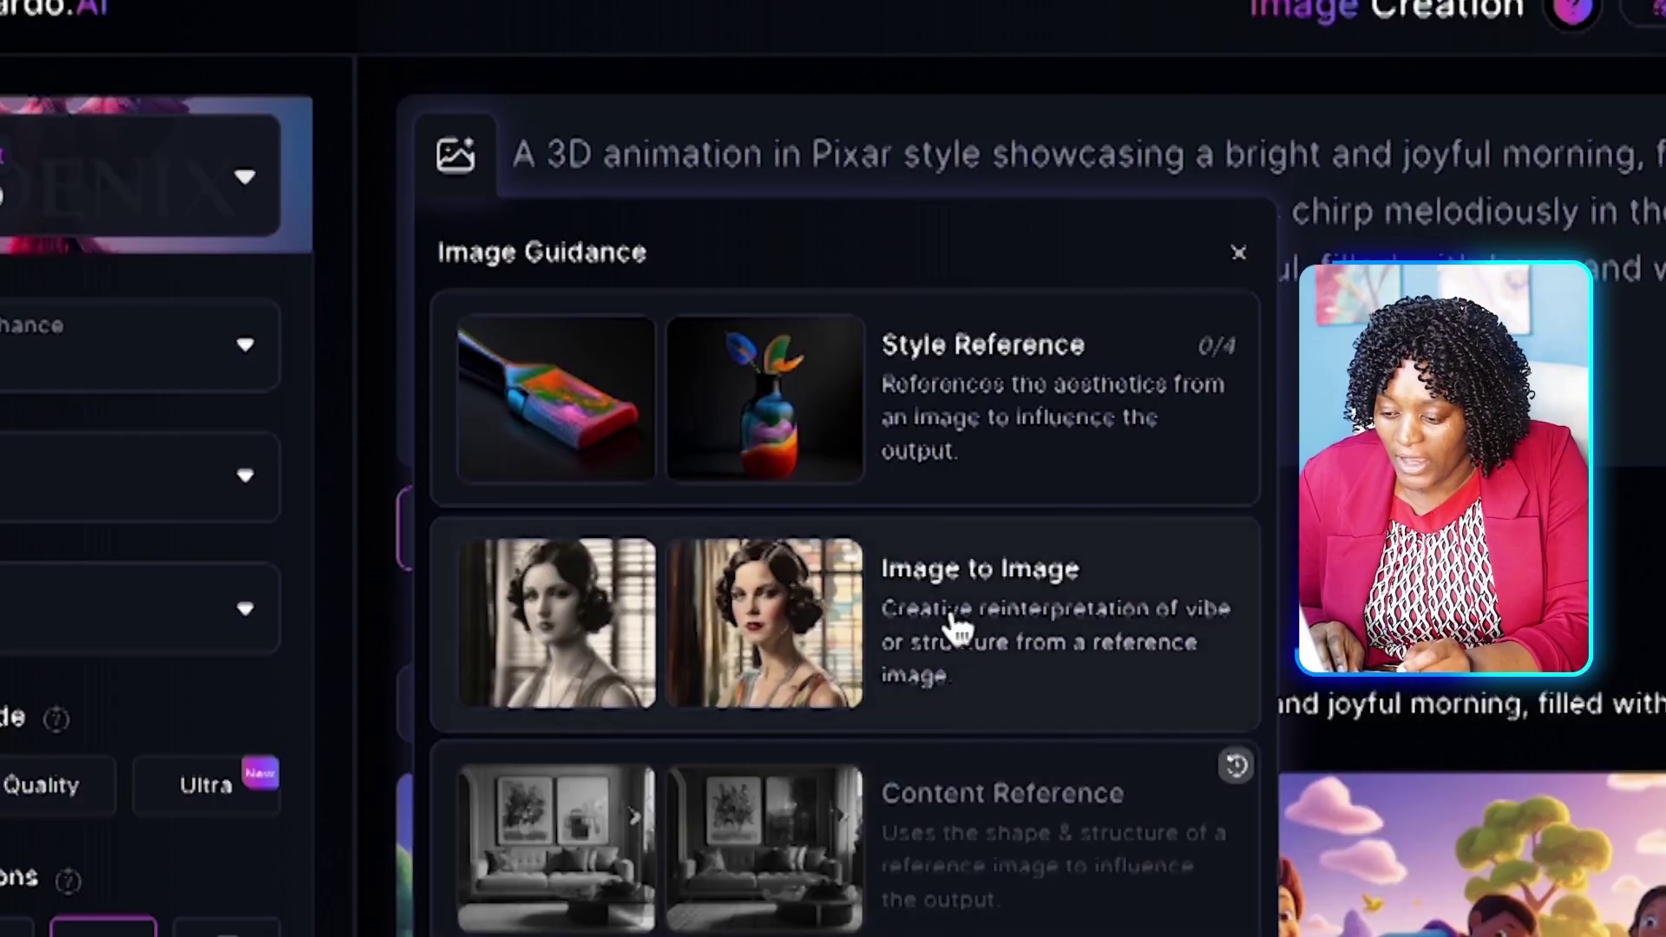
pyautogui.click(800, 640)
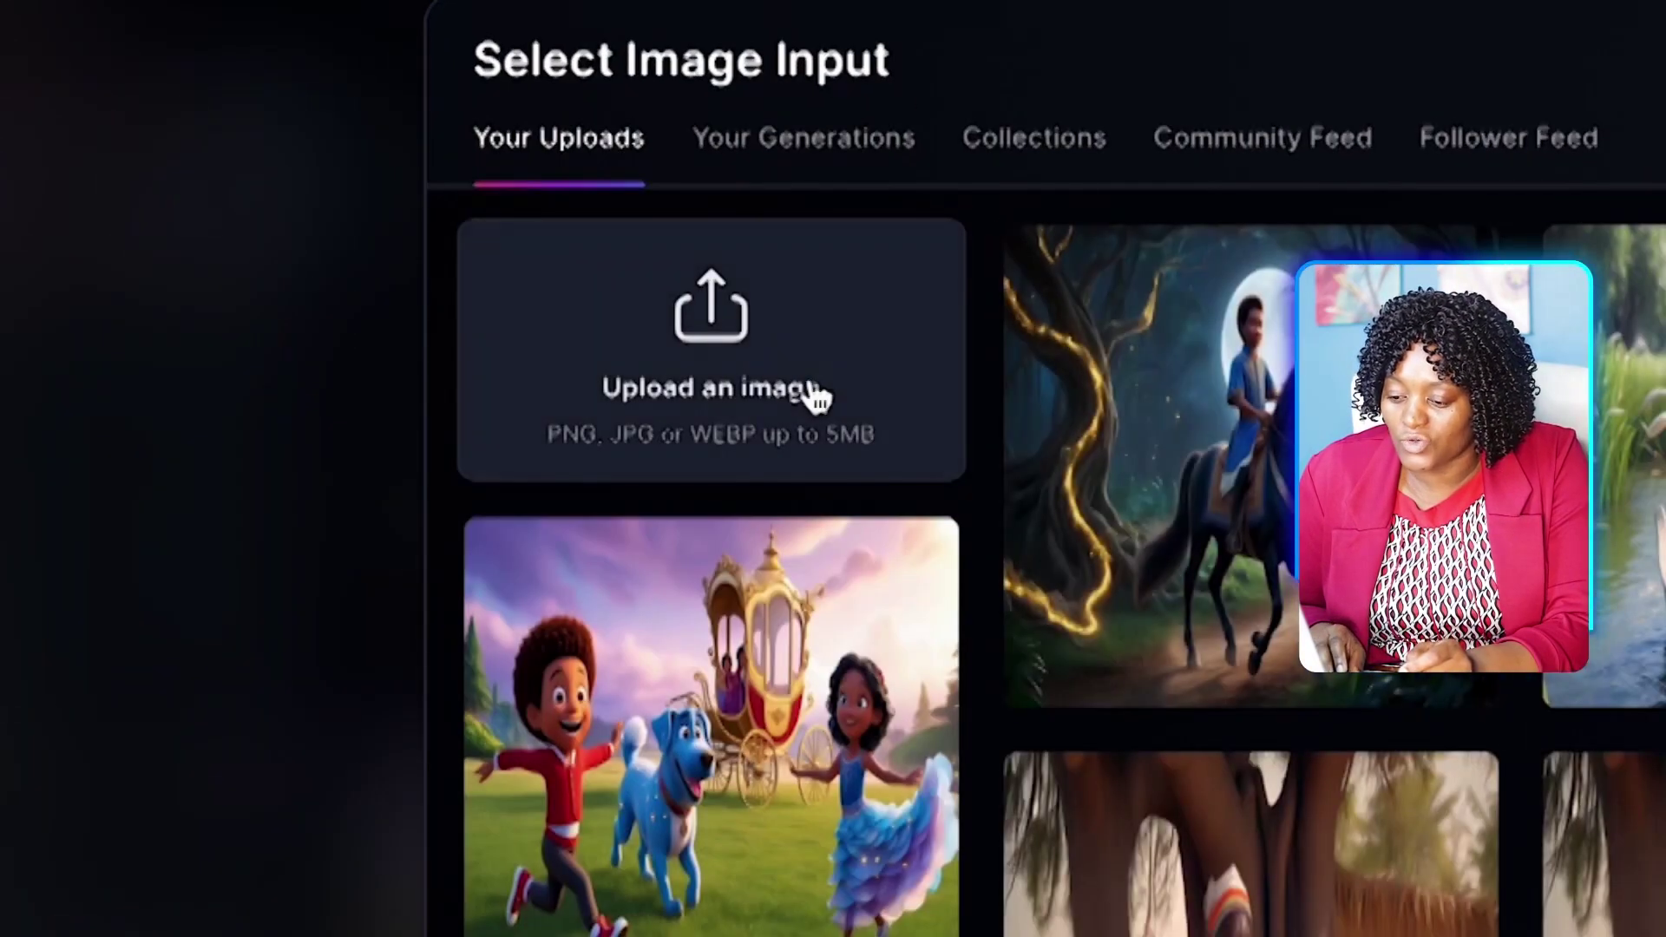
pyautogui.click(816, 397)
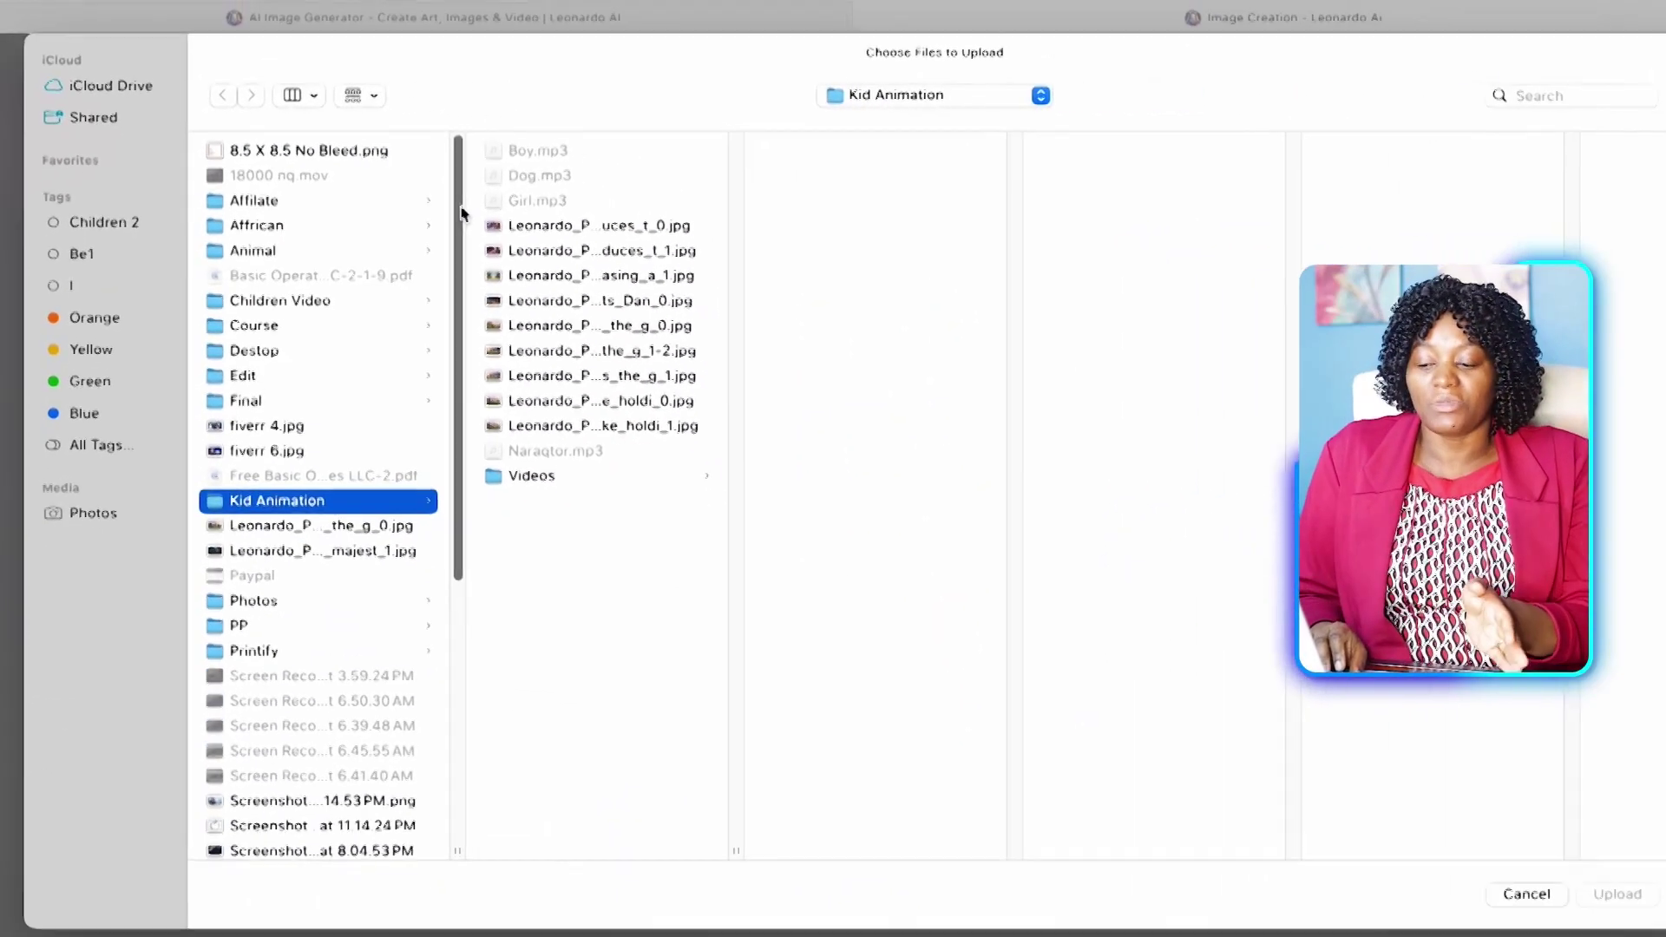
pyautogui.click(564, 326)
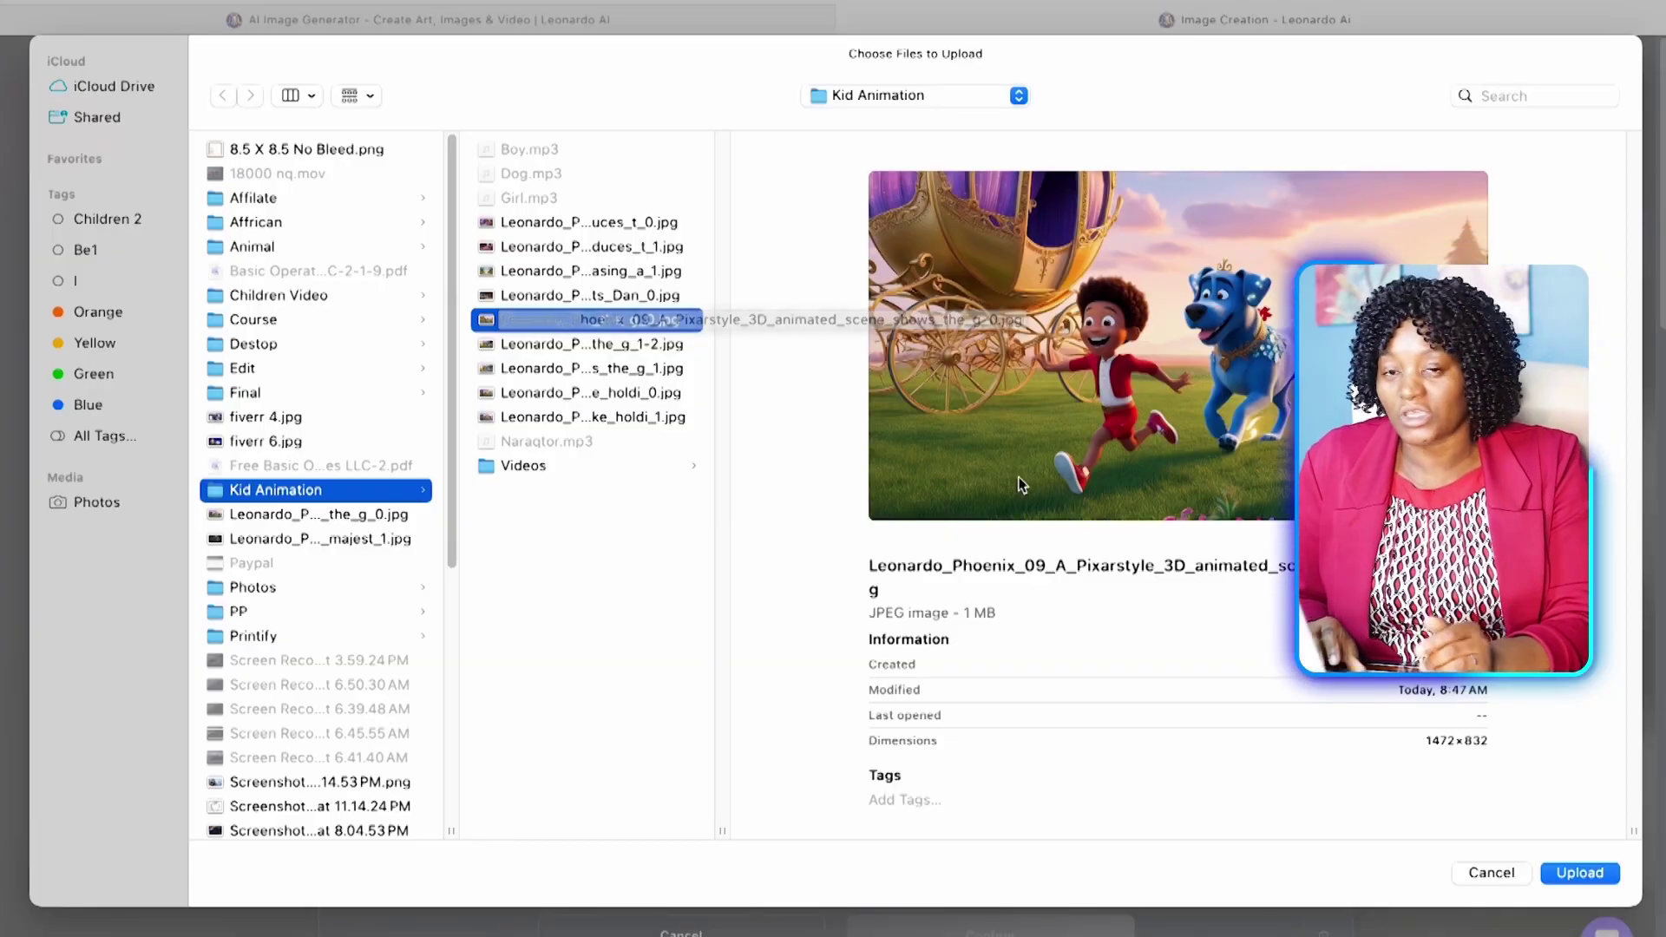
pyautogui.click(1580, 873)
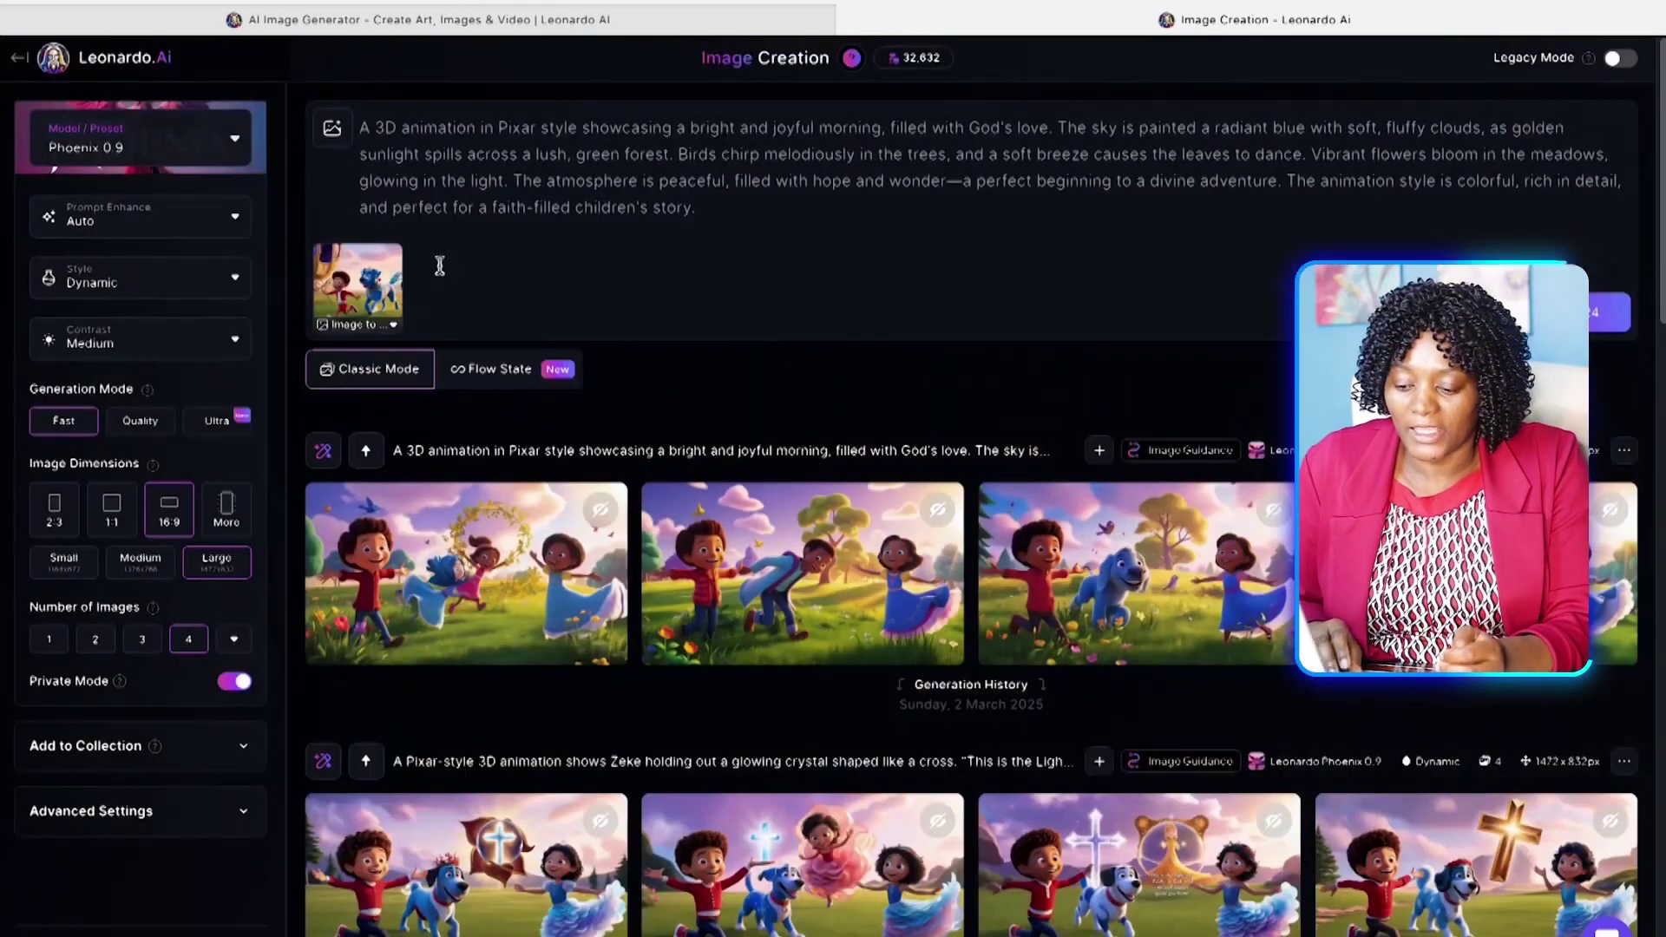
pyautogui.moveTo(388, 289)
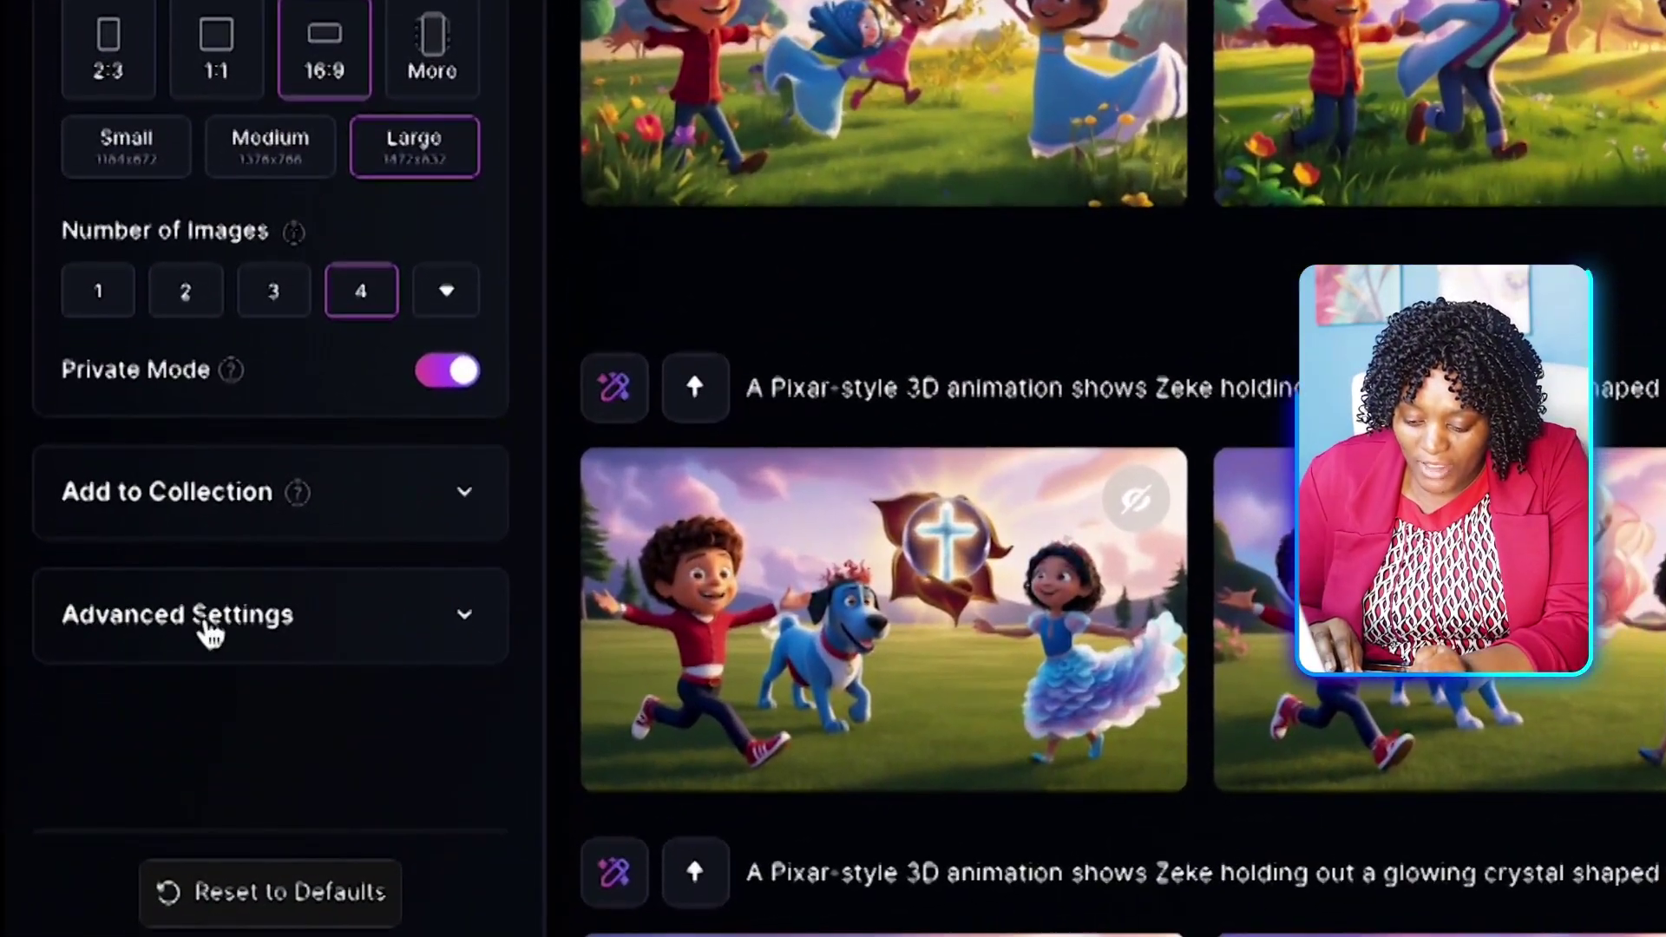
pyautogui.click(208, 632)
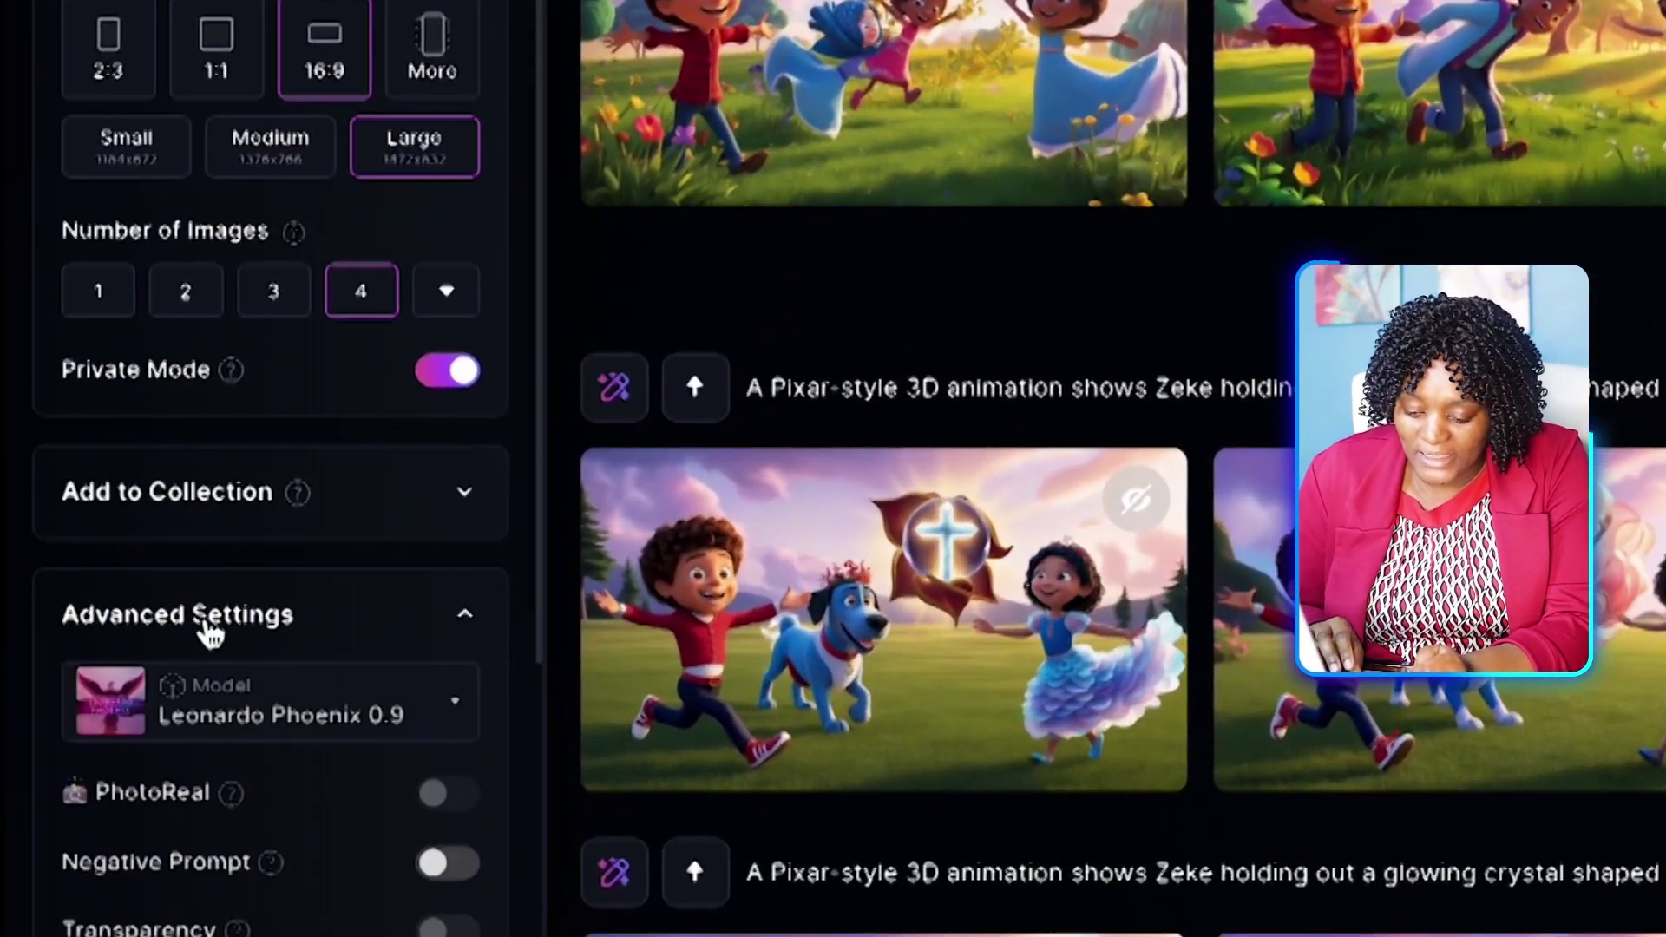
pyautogui.scroll(-5, 205, 633)
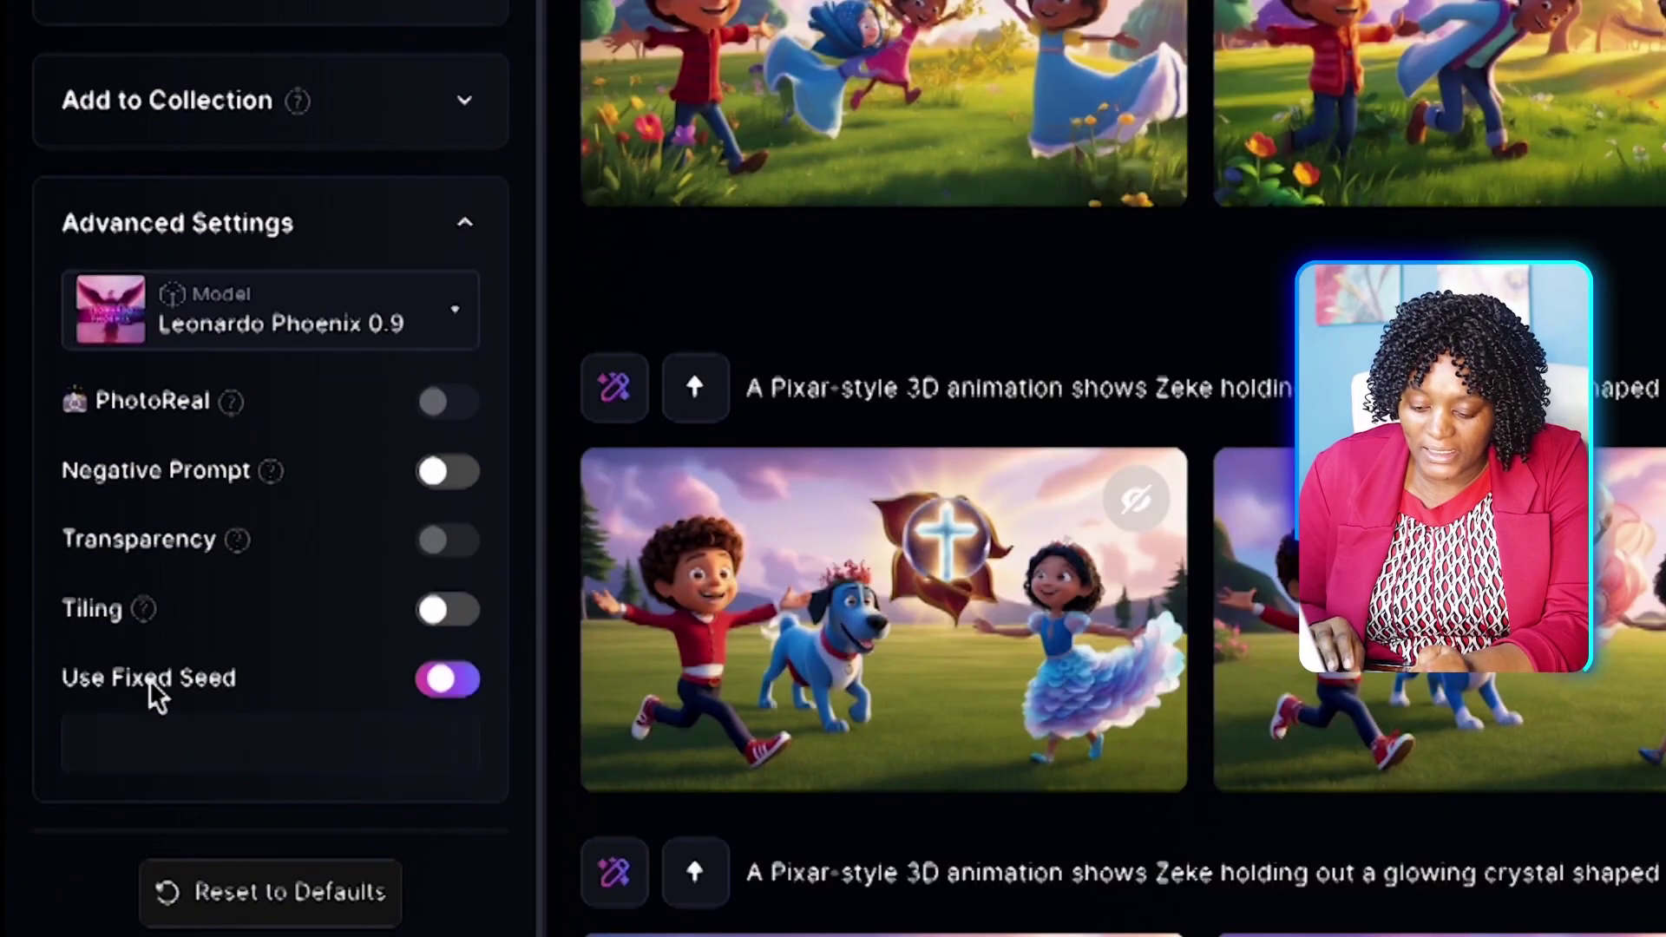
pyautogui.click(220, 753)
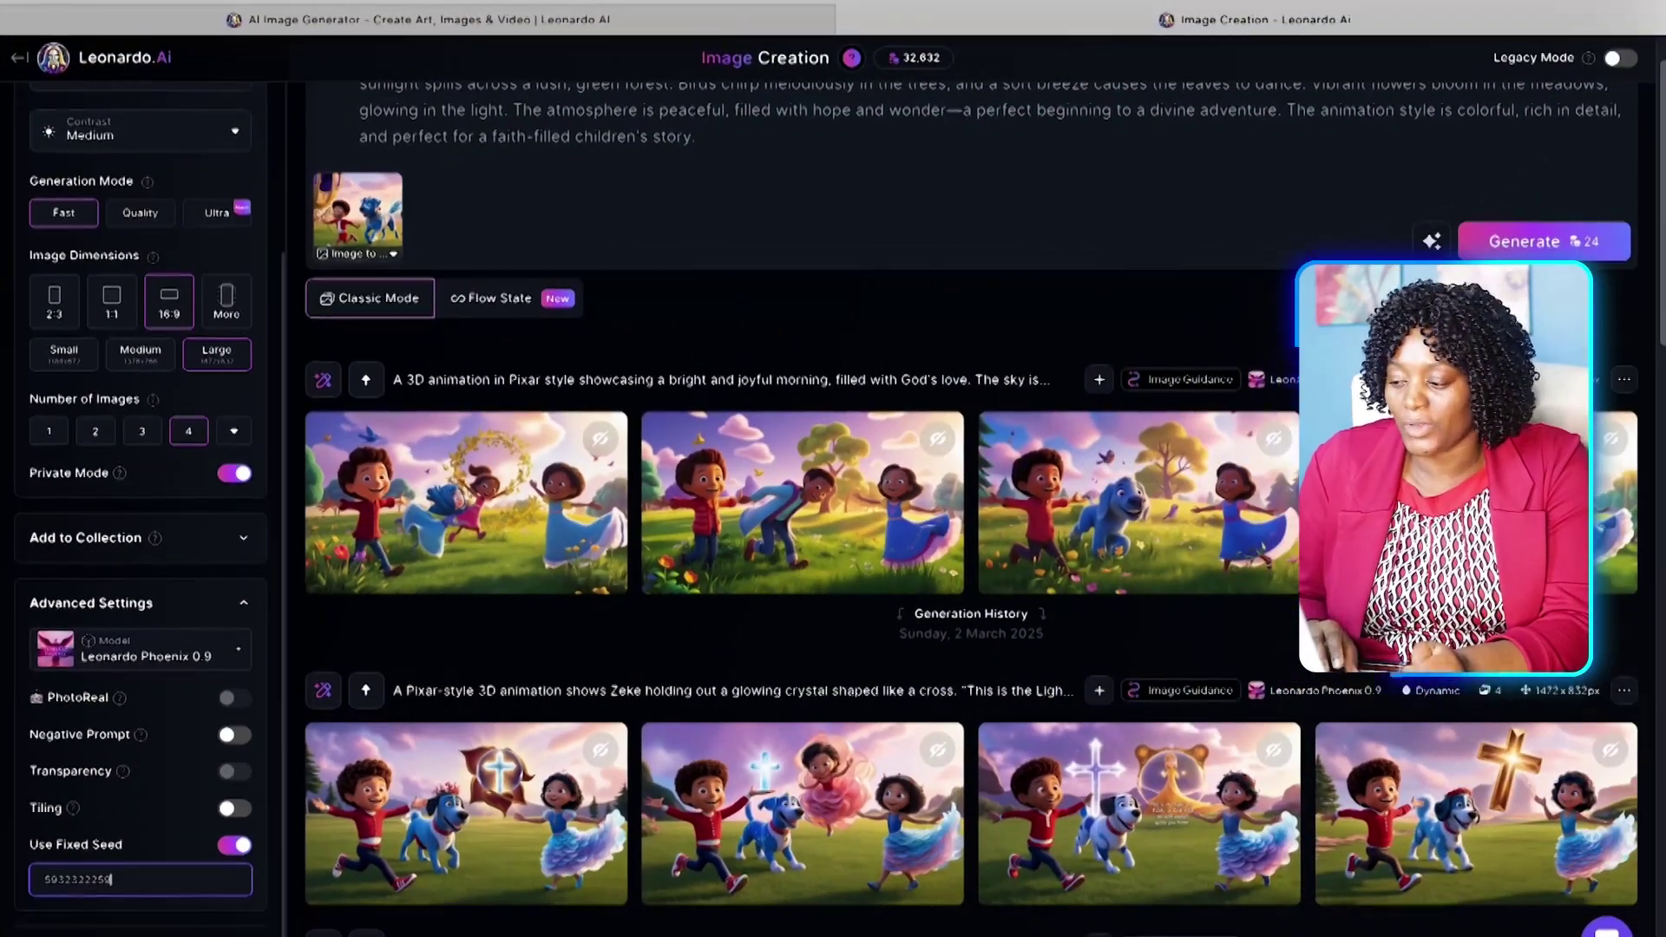
# Generate images from ChatGPT's Shot 2 prompt about three excited children on a school bus, and enlarge the second golden-carriage image.
pyautogui.press('ctrl+super+f')
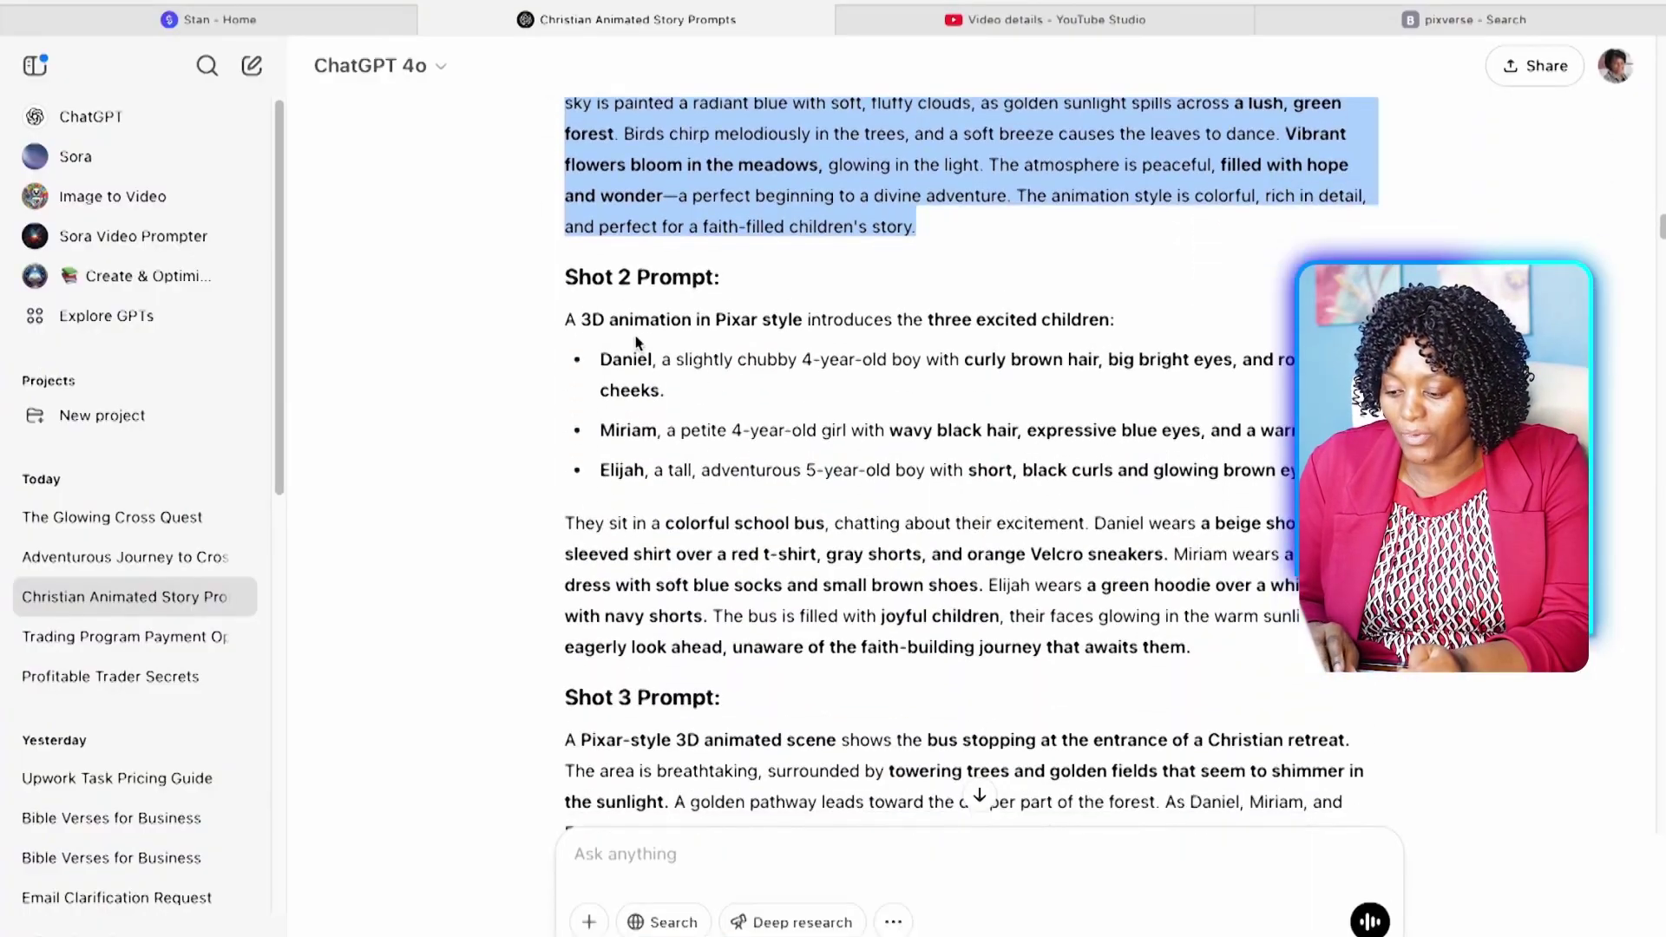
pyautogui.scroll(-3, 587, 315)
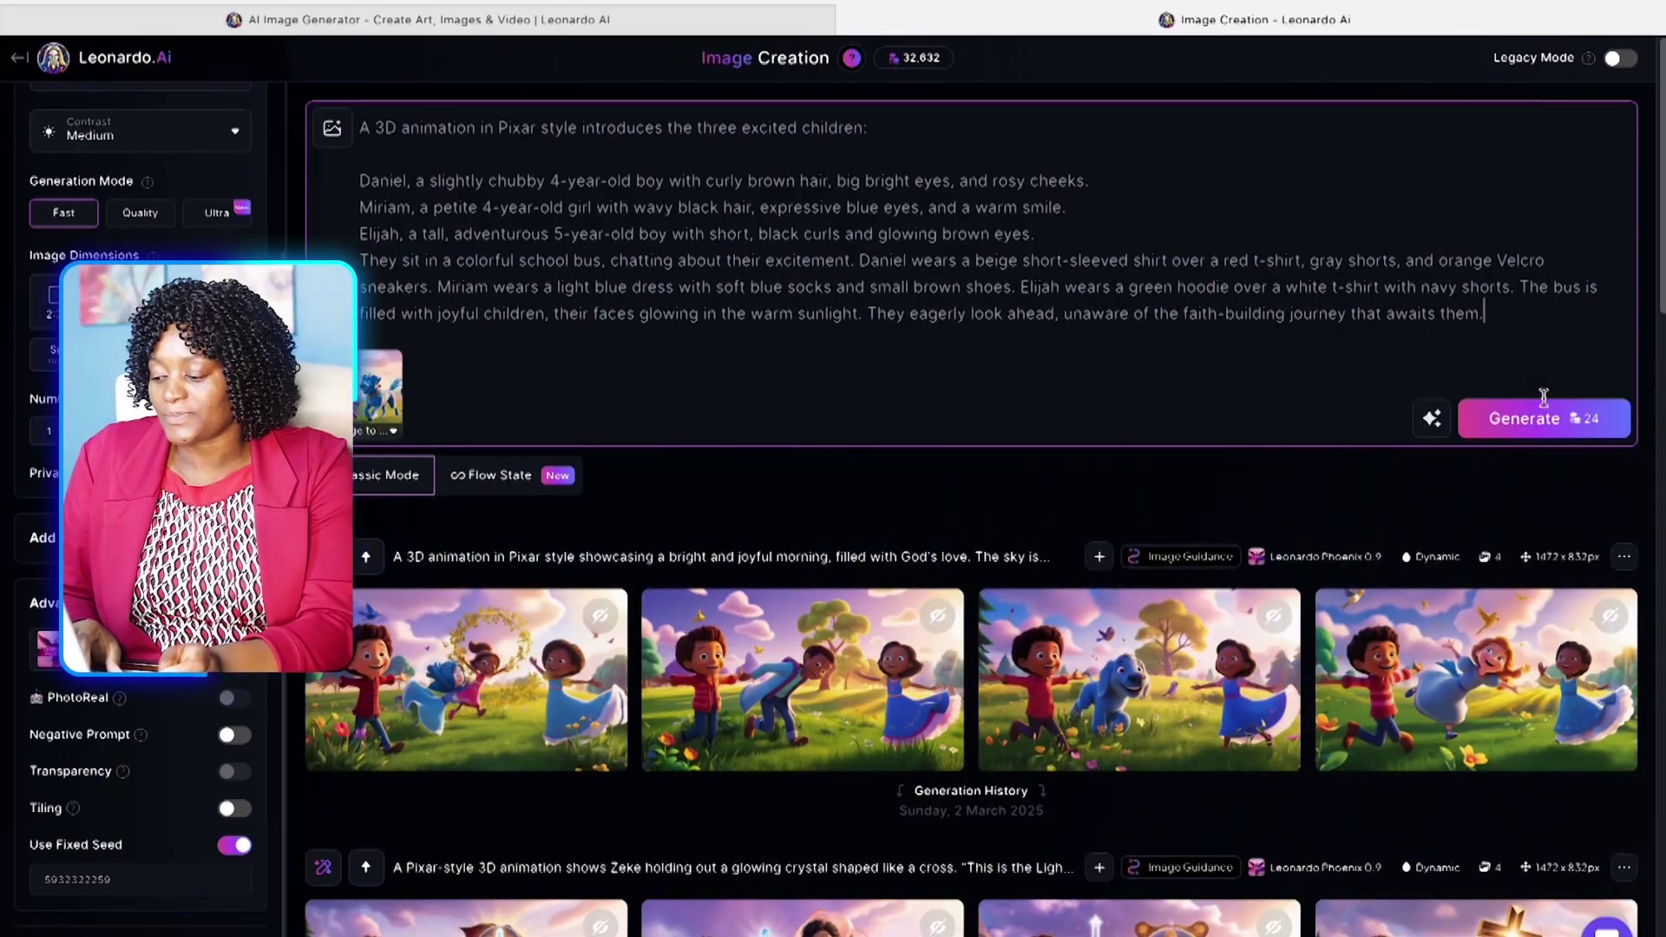
pyautogui.click(1554, 420)
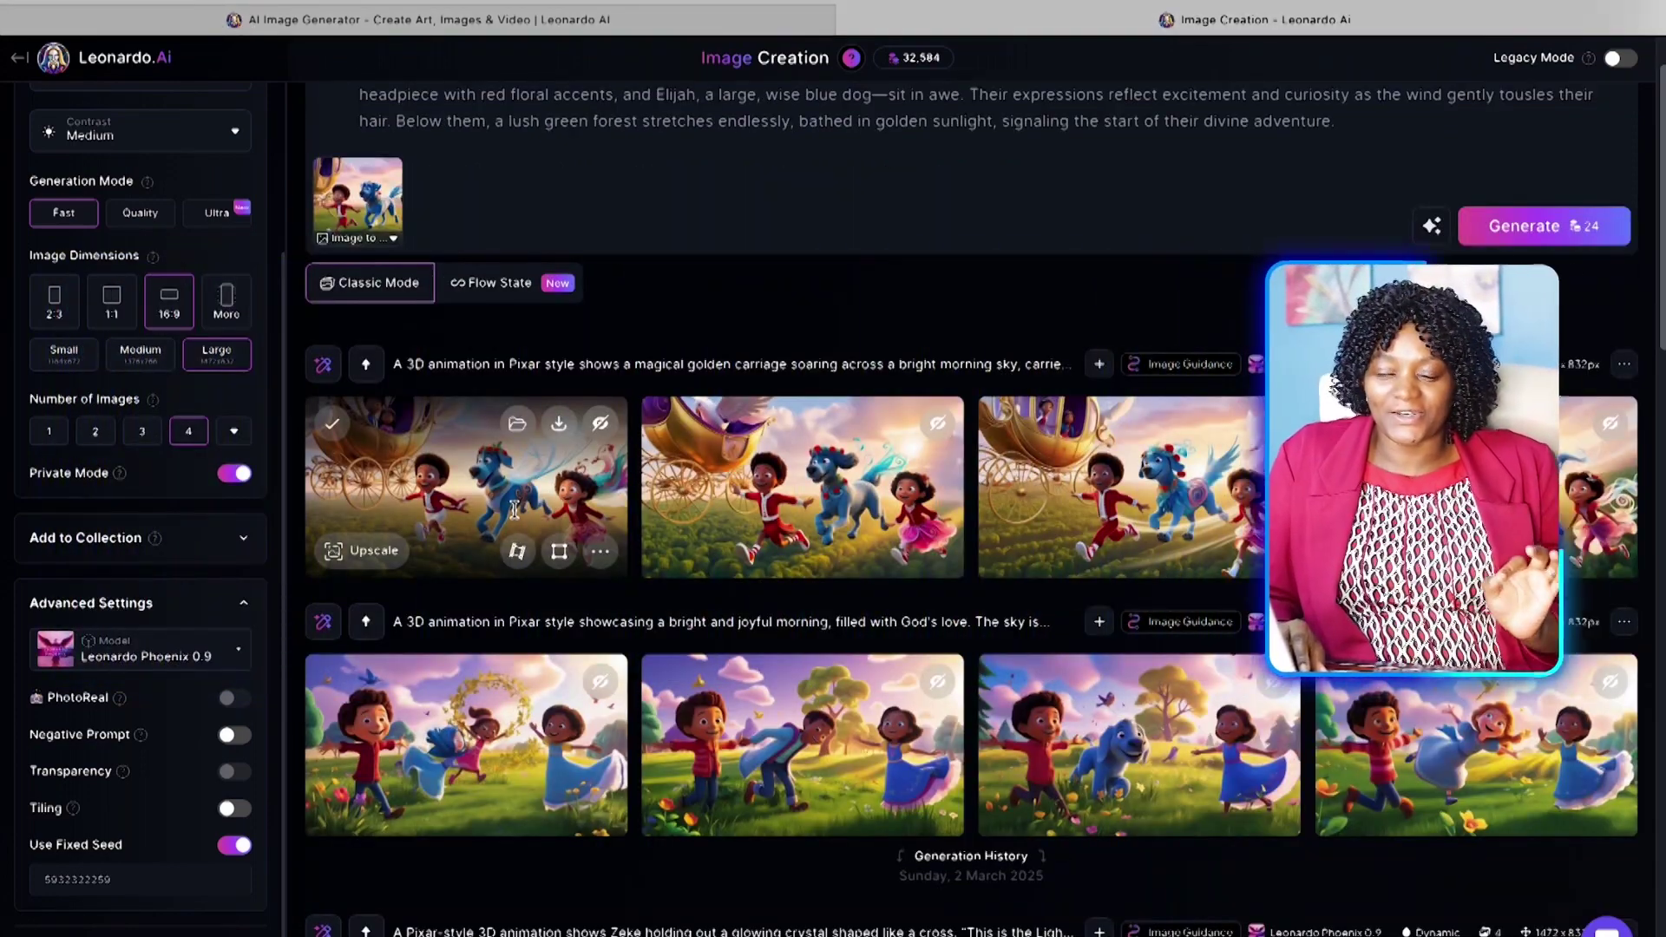
pyautogui.click(894, 520)
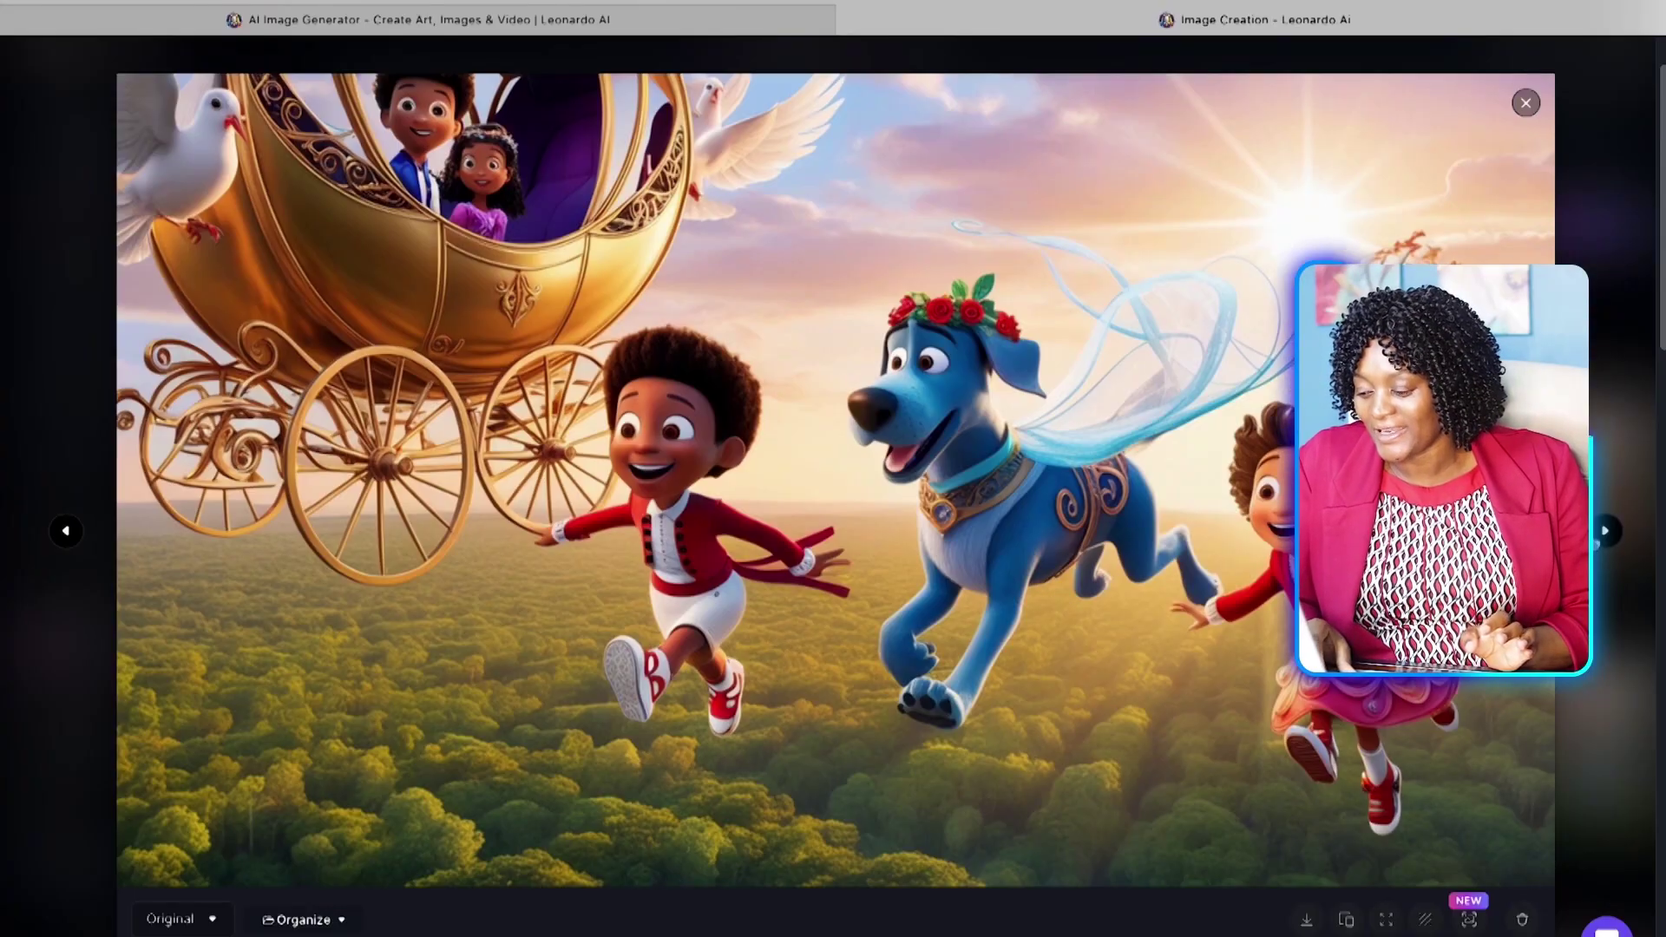
# Close the enlarged carriage image and generate images from ChatGPT's prompt about the golden carriage descending into a vibrant meadow surrounded by towering trees.
pyautogui.click(1603, 531)
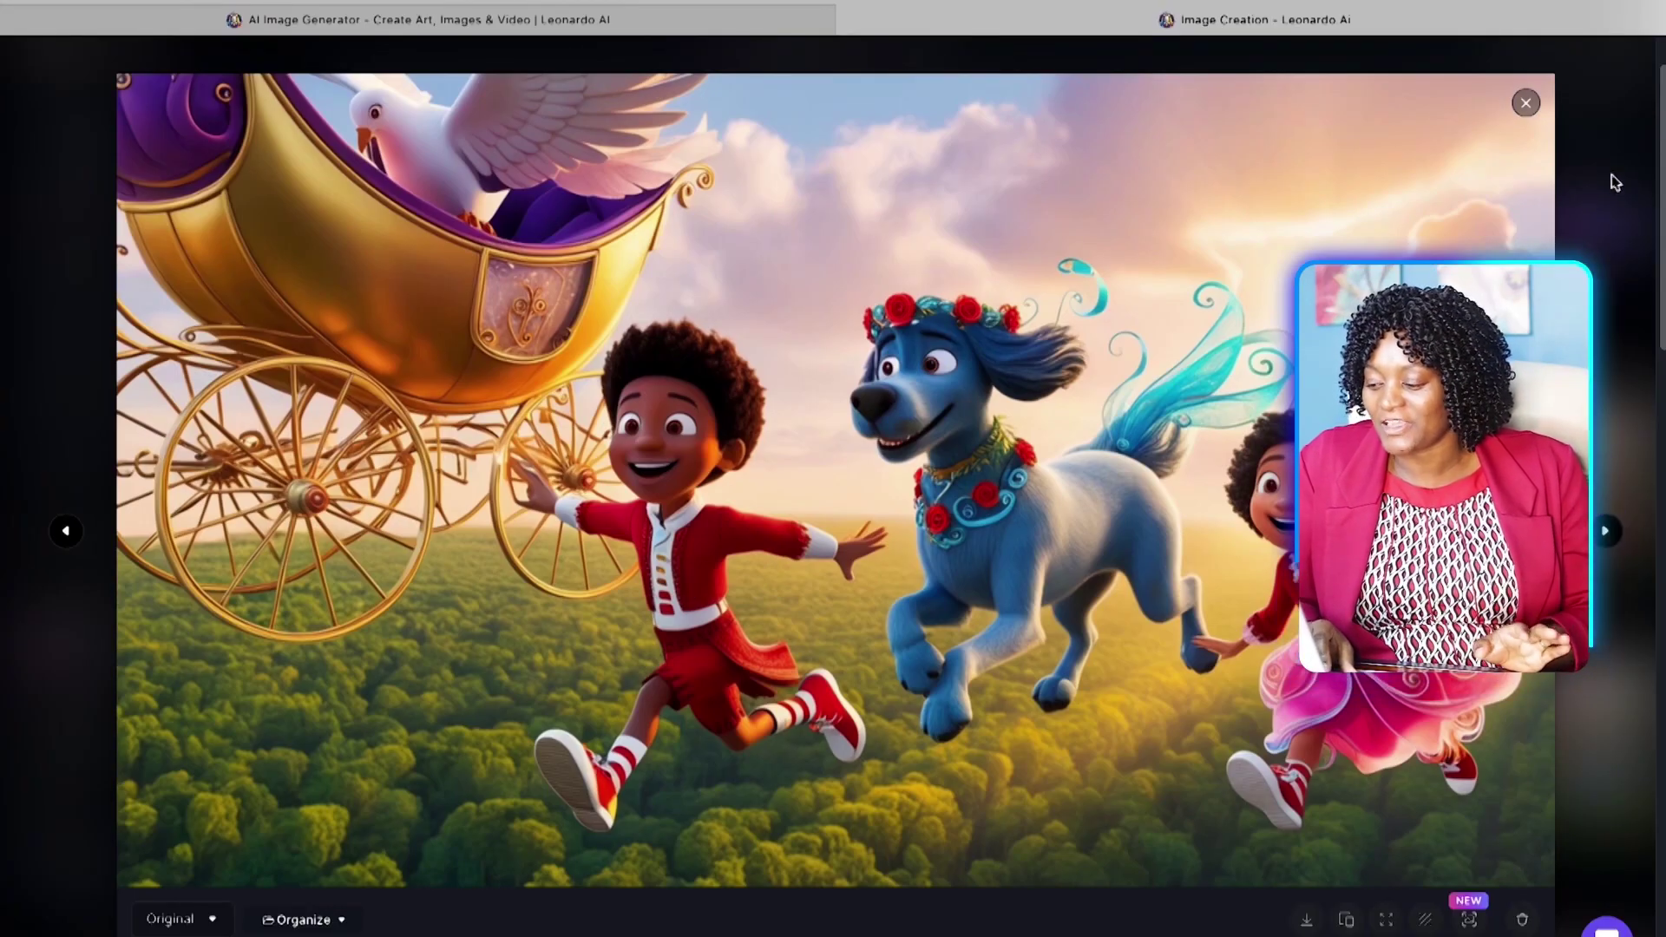
pyautogui.click(1524, 103)
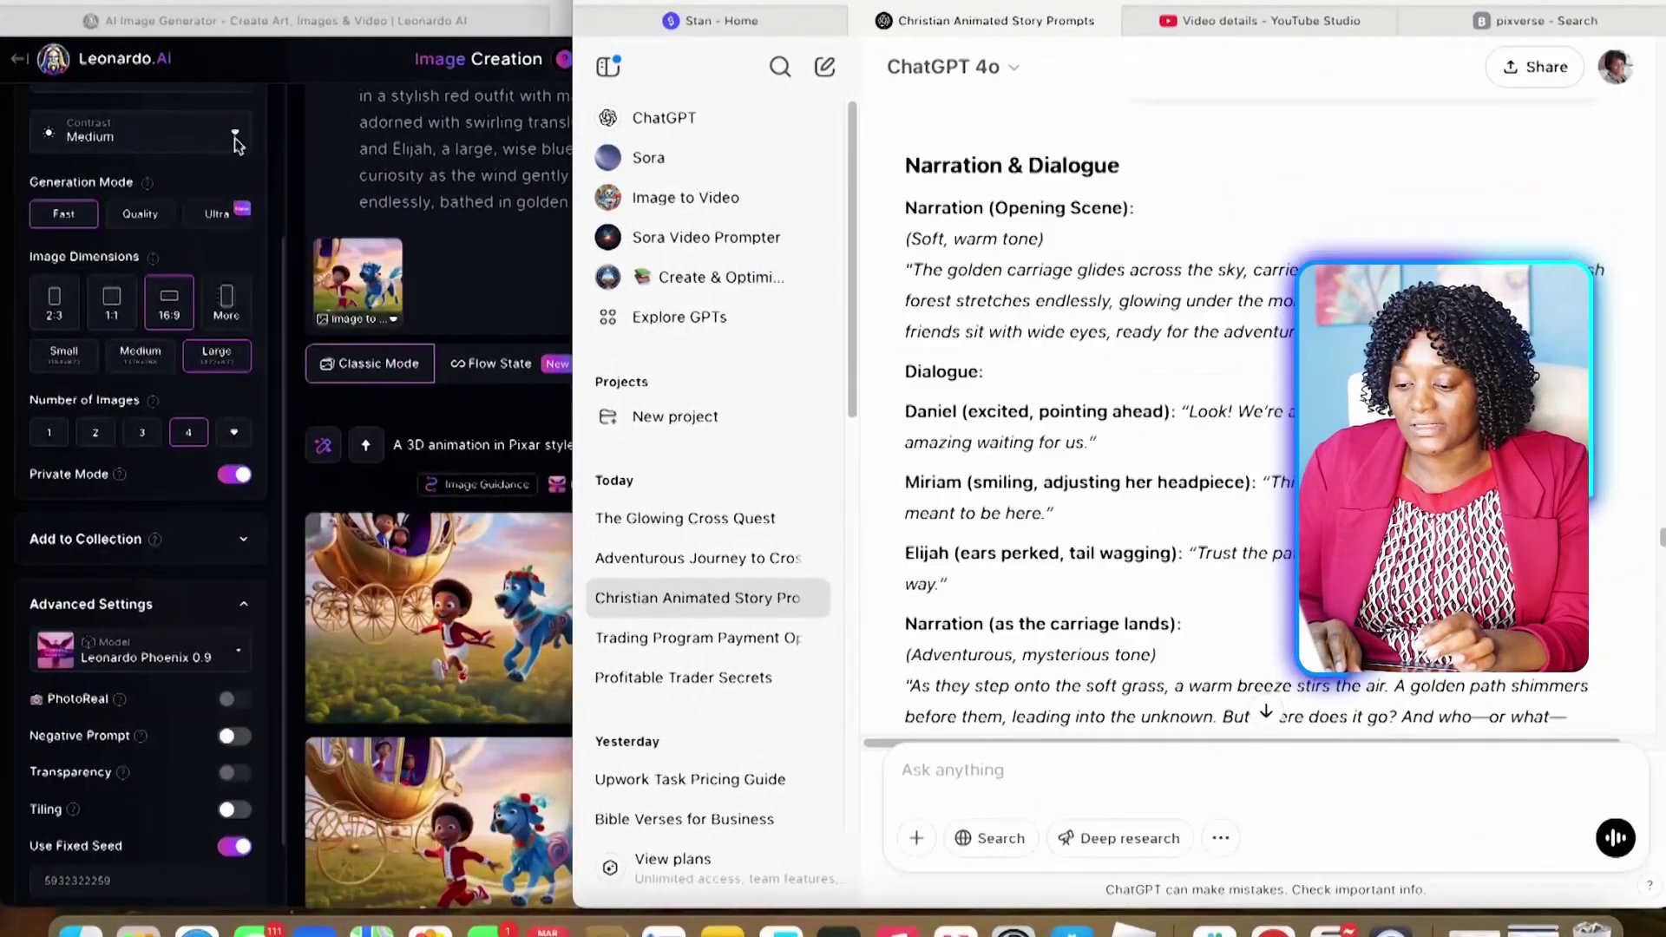
pyautogui.click(404, 182)
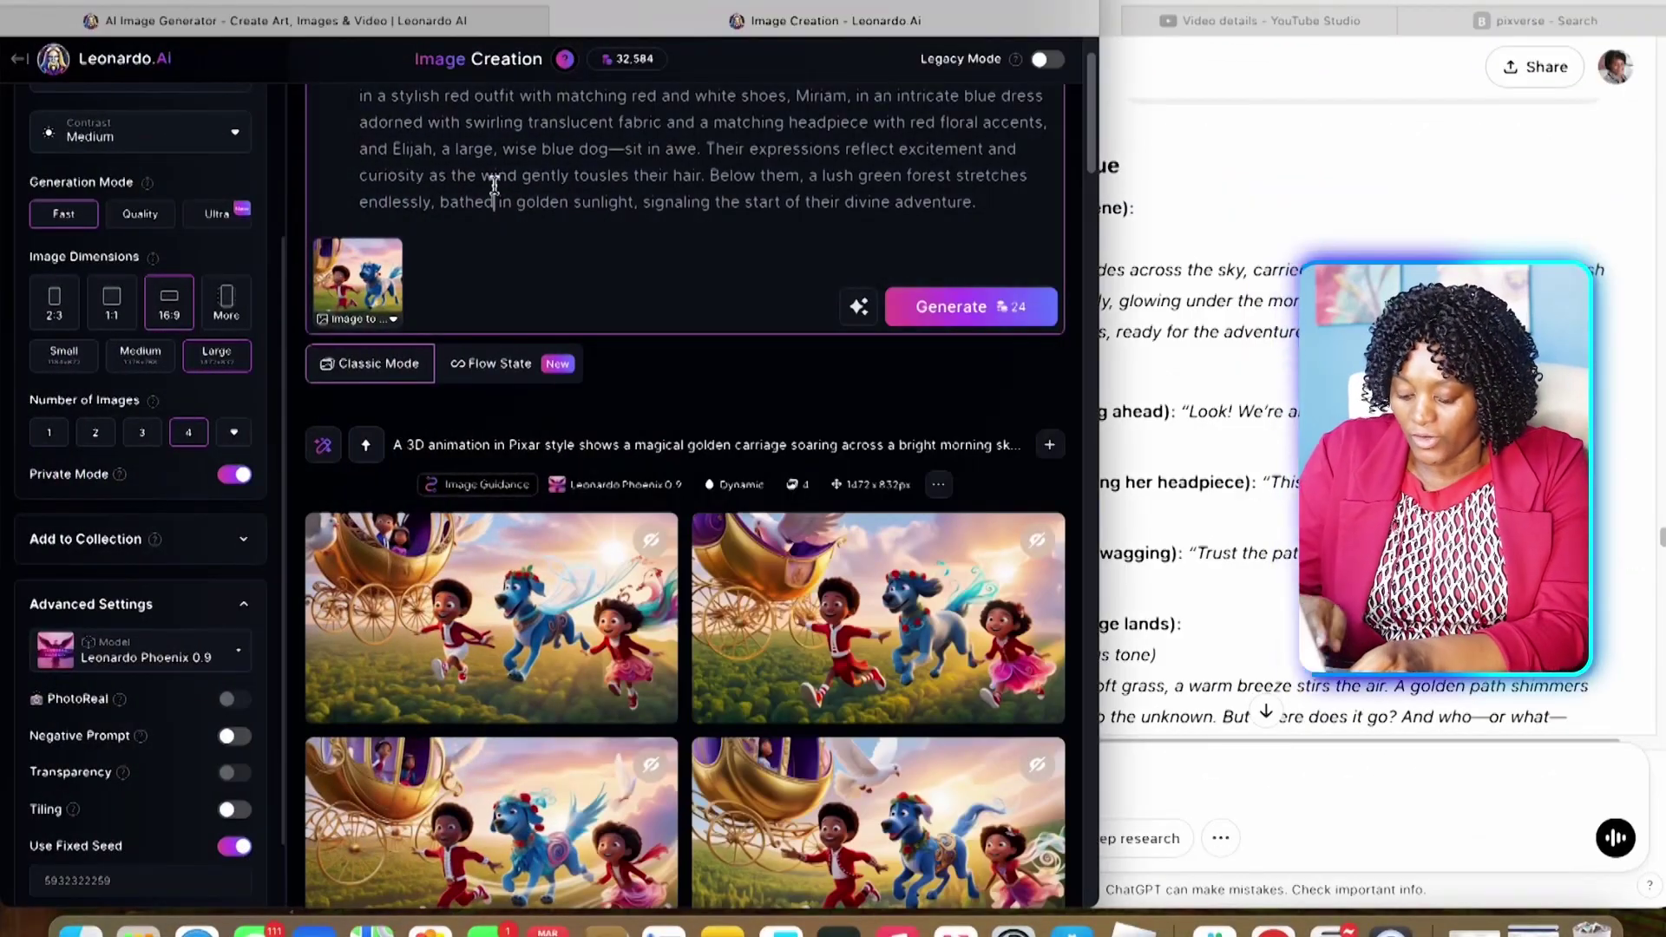
pyautogui.press('super+a')
pyautogui.press('super+v')
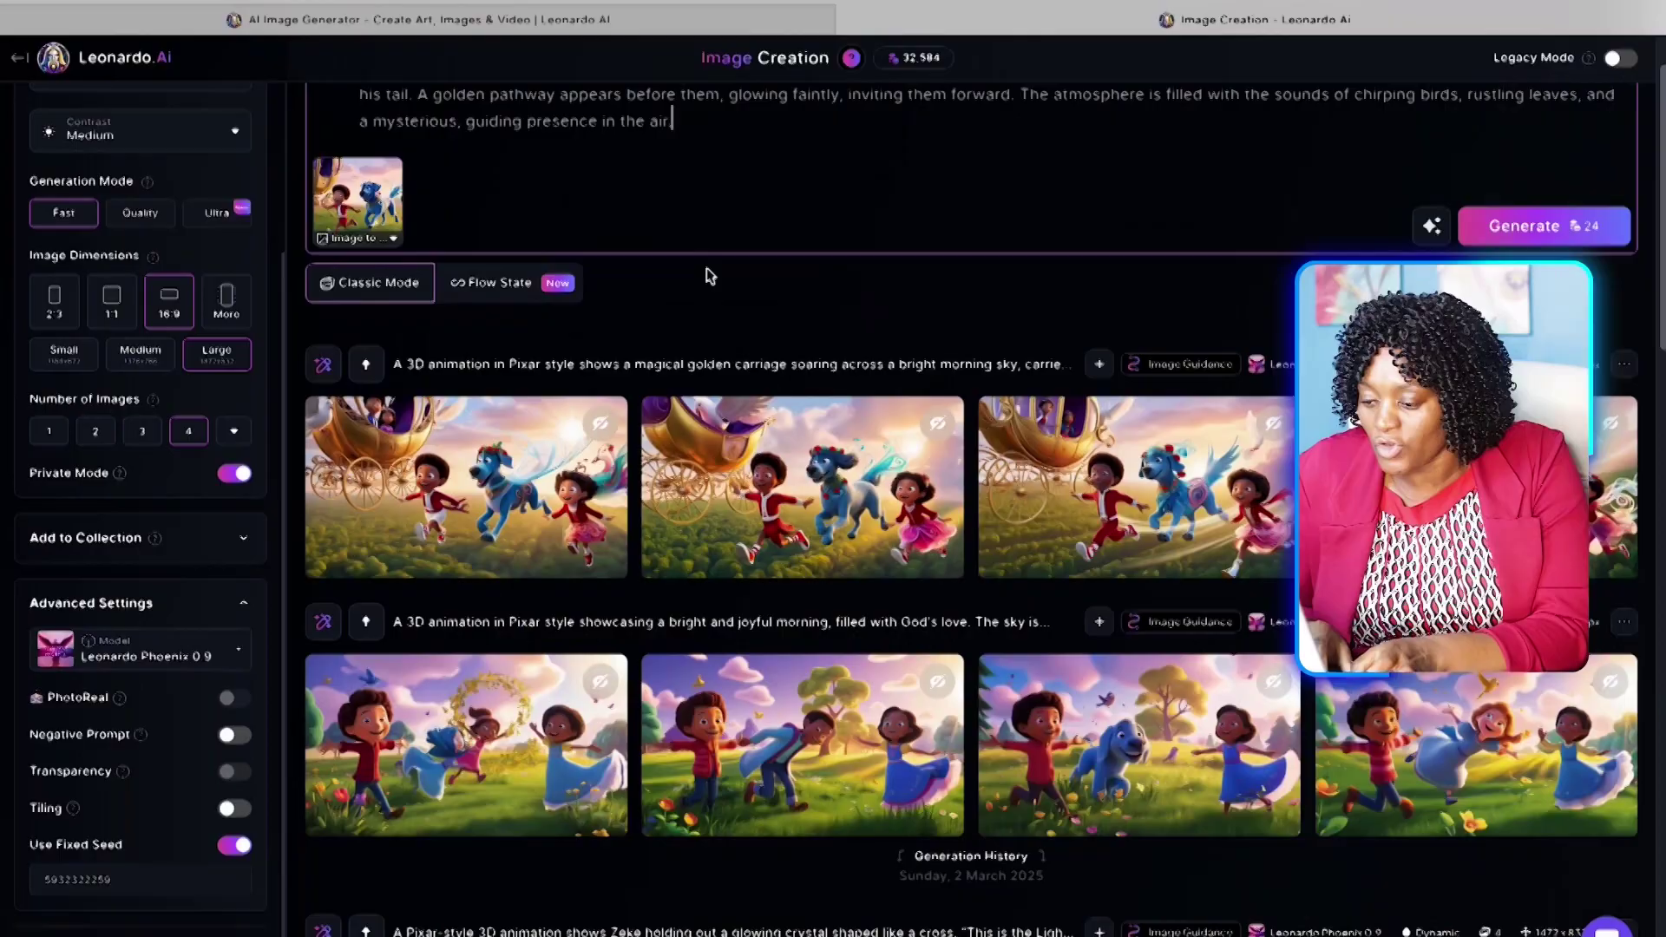
pyautogui.scroll(1, 710, 276)
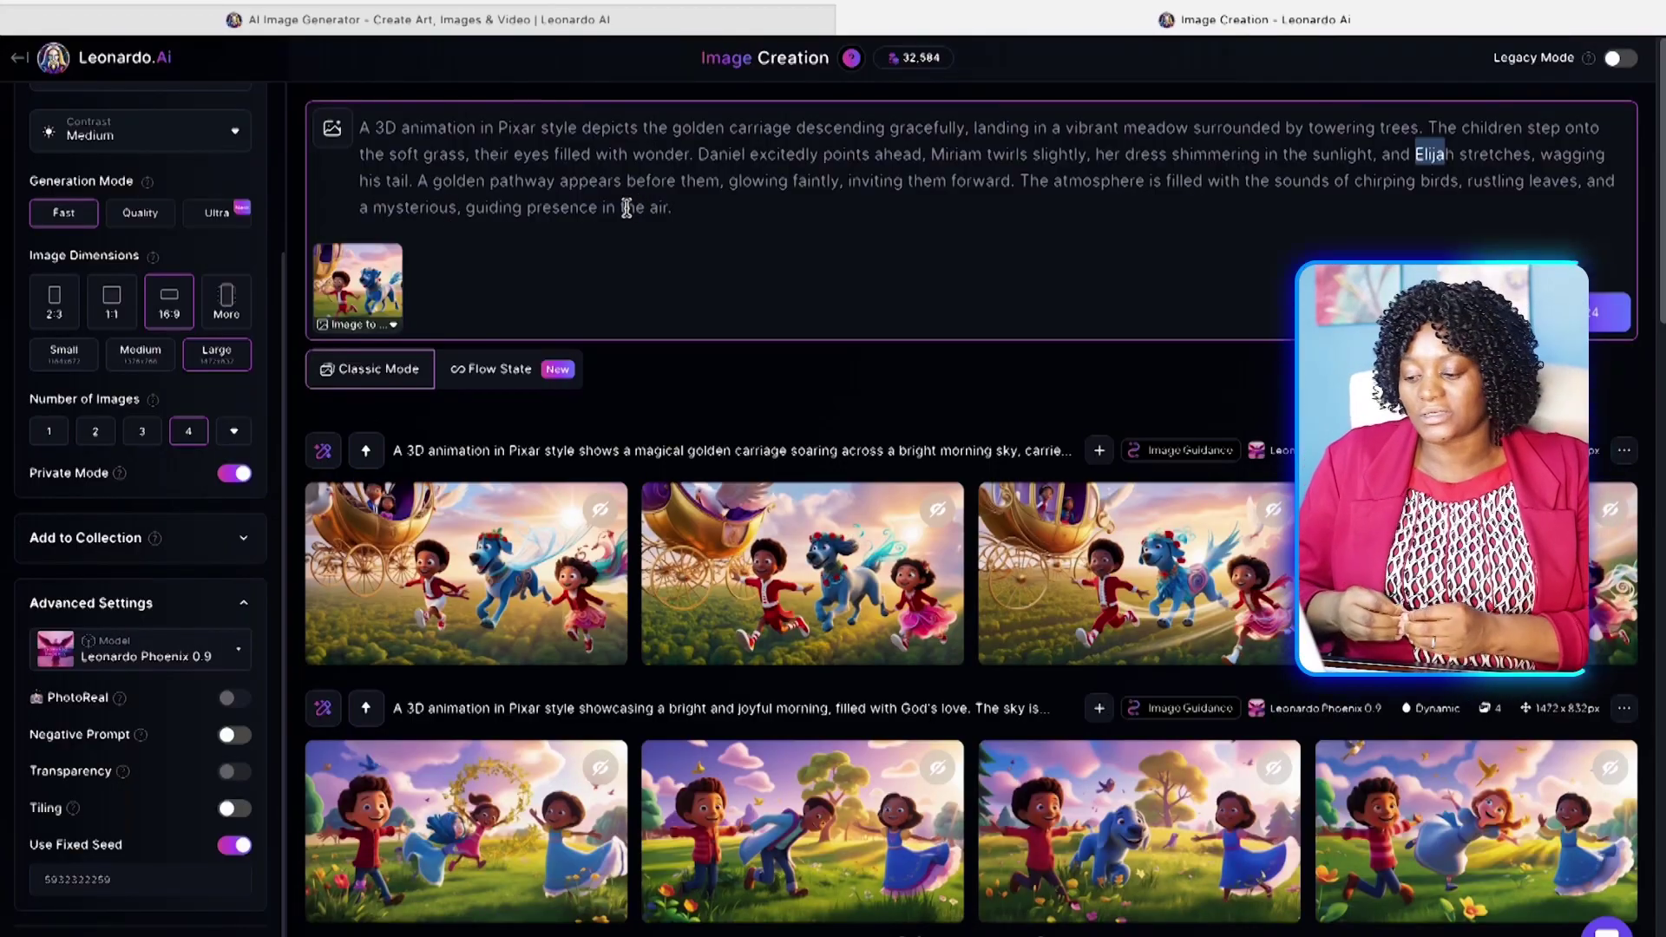
pyautogui.scroll(-3, 712, 384)
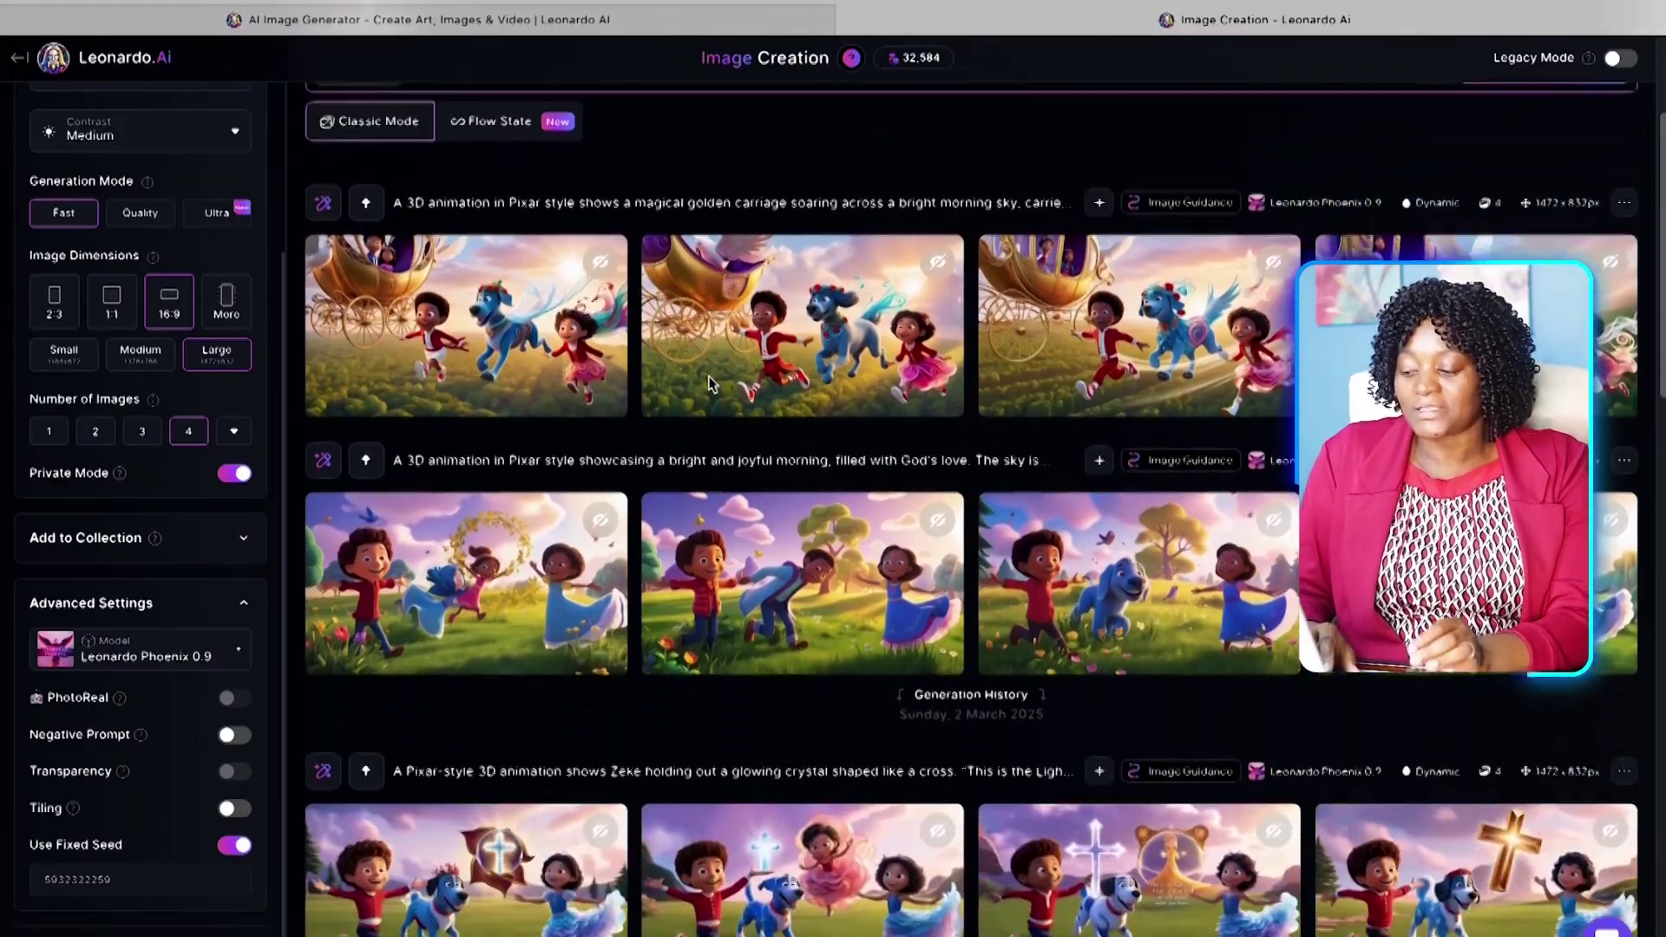
pyautogui.scroll(3, 711, 384)
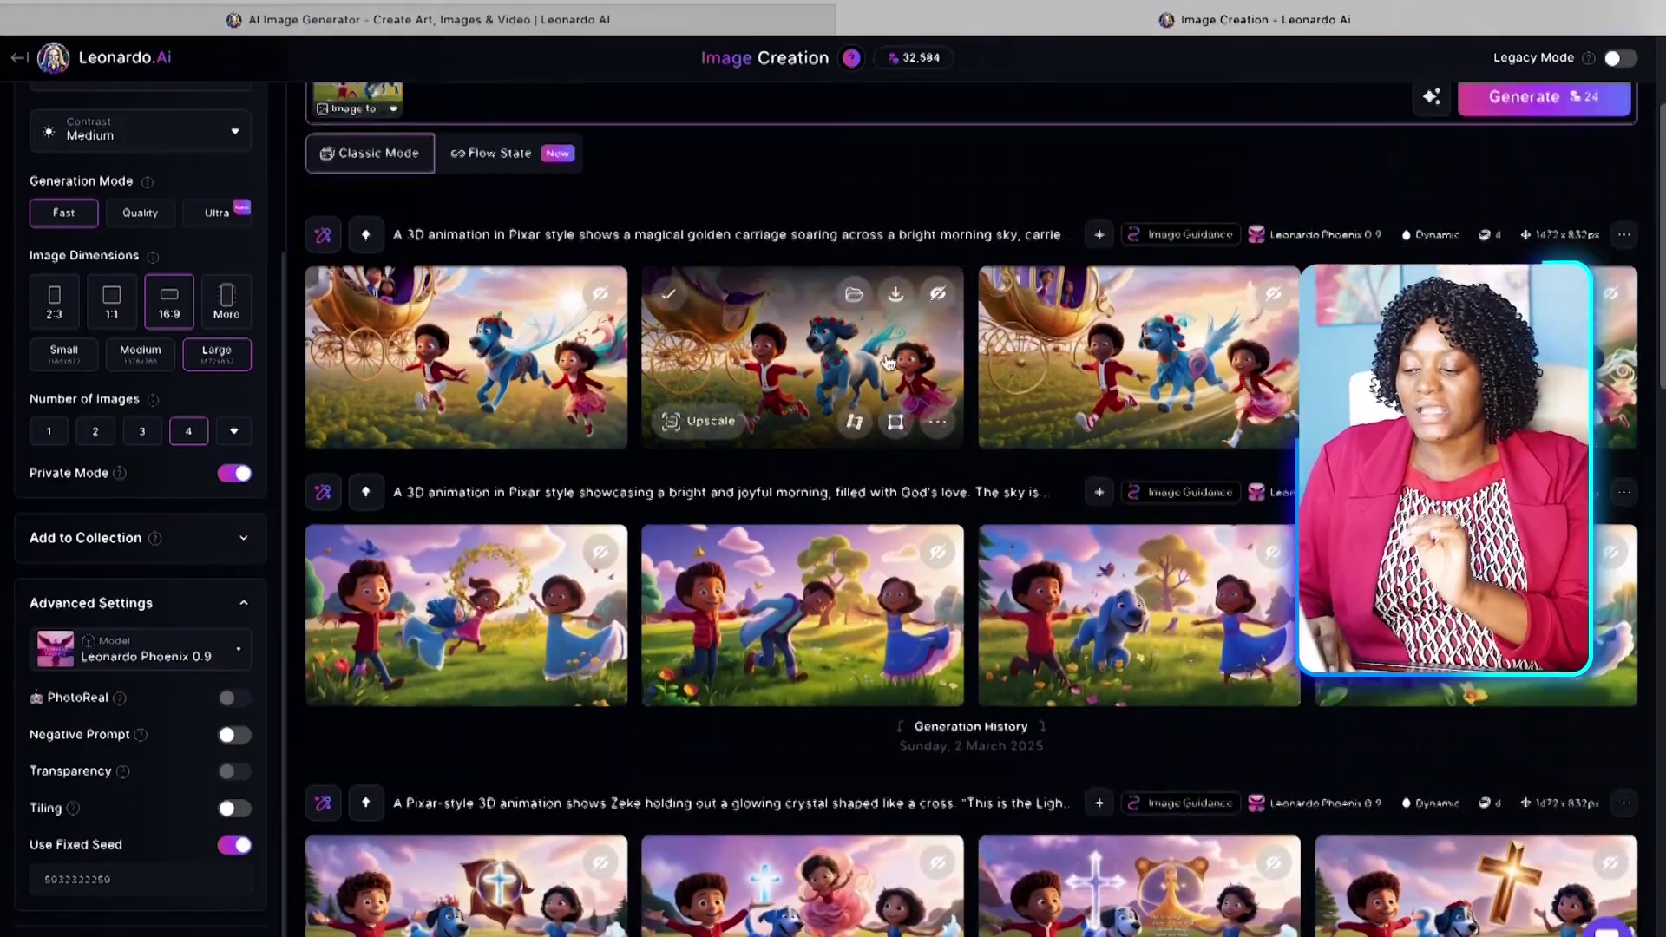
pyautogui.write('A 3D animation in Pixar style depicts the golden carriage descending gracefully, landing in a vibrant meadow surrounded by towering trees. The children step onto the soft grass, their eyes filled with wonder. Daniel excitedly points ahead, Miriam twirls slightly, her dress shimmering in the sunlight, and Elijah stretches, wagging his tail. A golden pathway appears before them, glowing faintly, inviting them forward. The atmosphere is filled with the sounds of chirping birds, rustling leaves, and a mysterious, guiding presence in the air.')
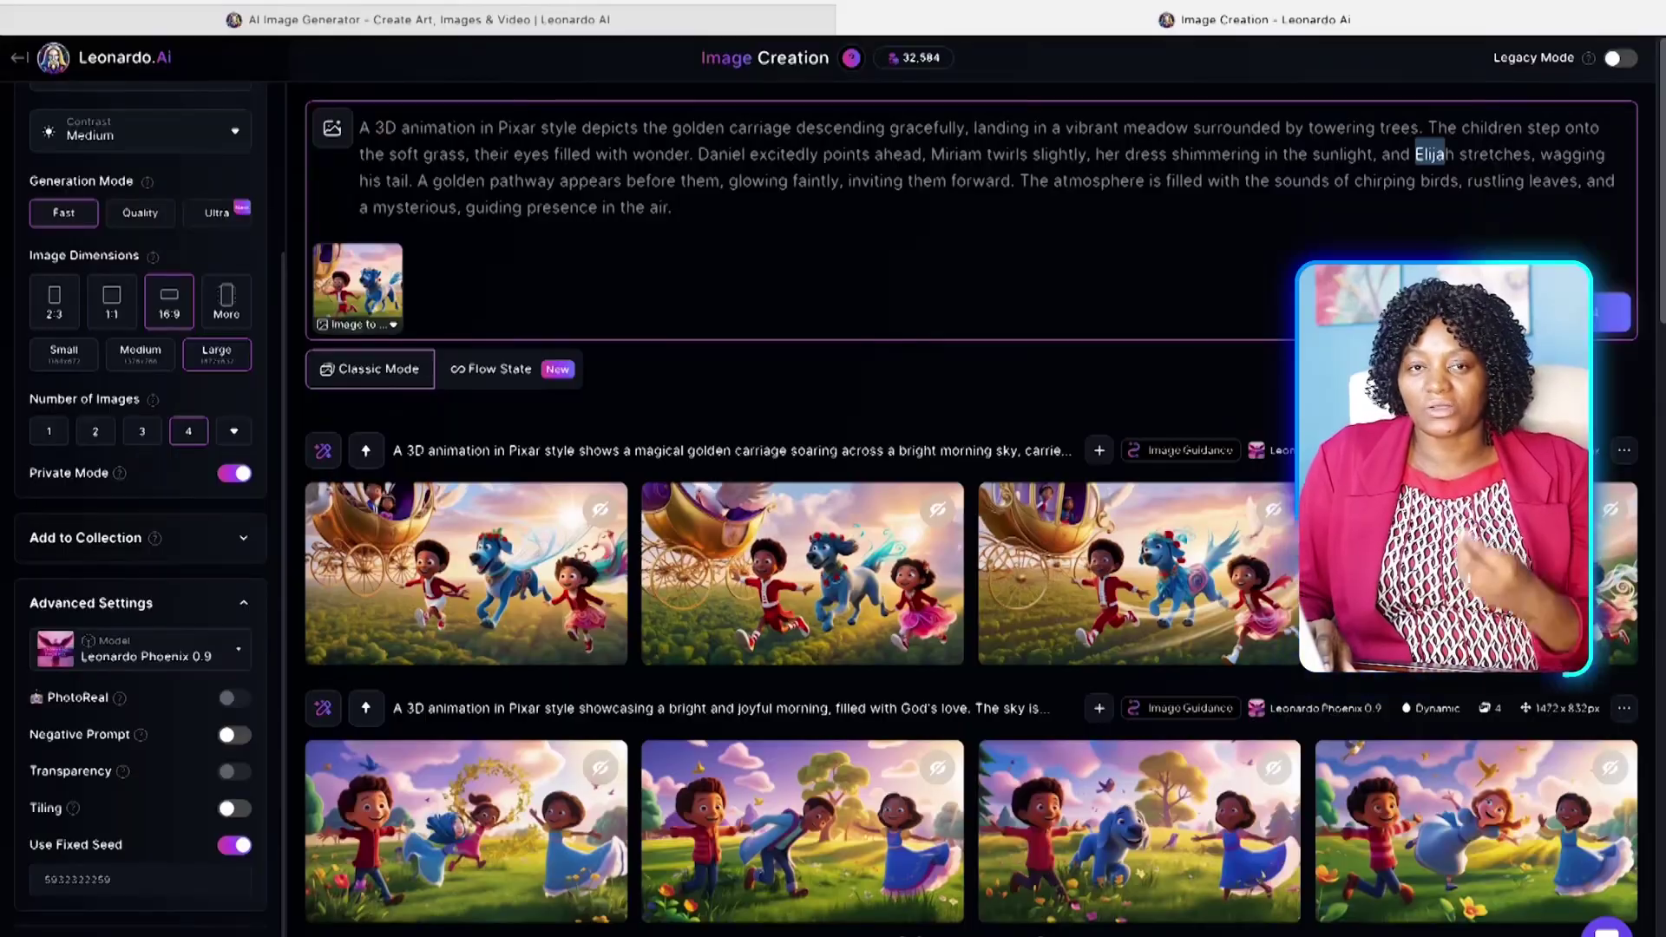
# Open the library of earlier generations from the end of the image generation history.
pyautogui.scroll(-10, 970, 670)
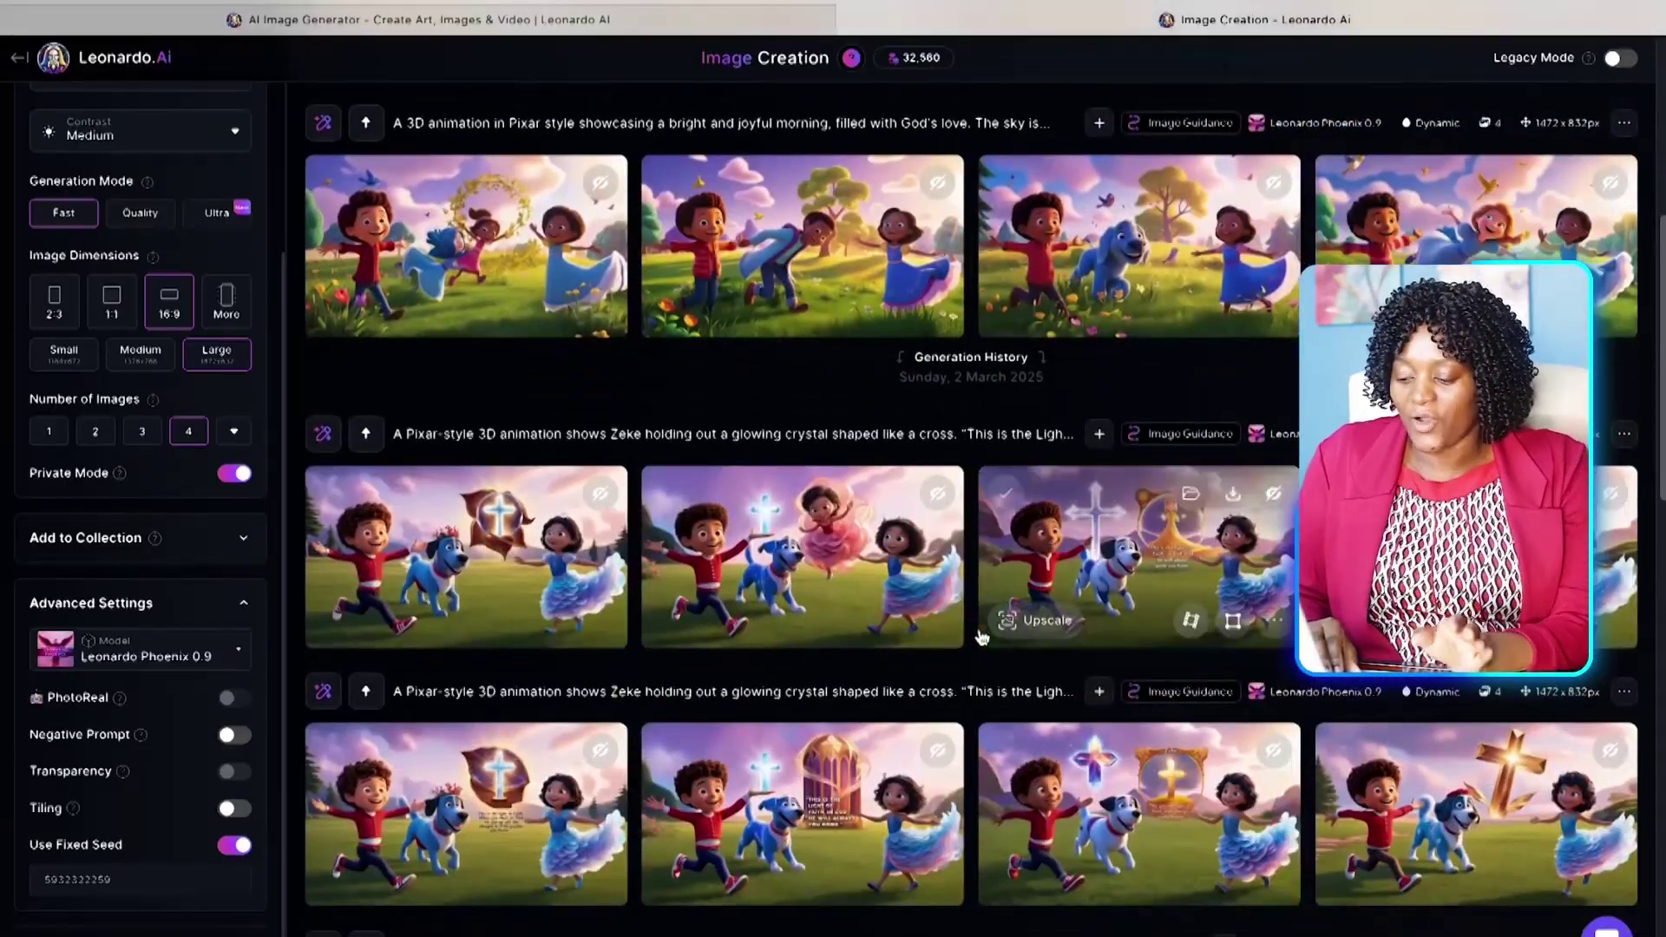
pyautogui.scroll(-9, 982, 638)
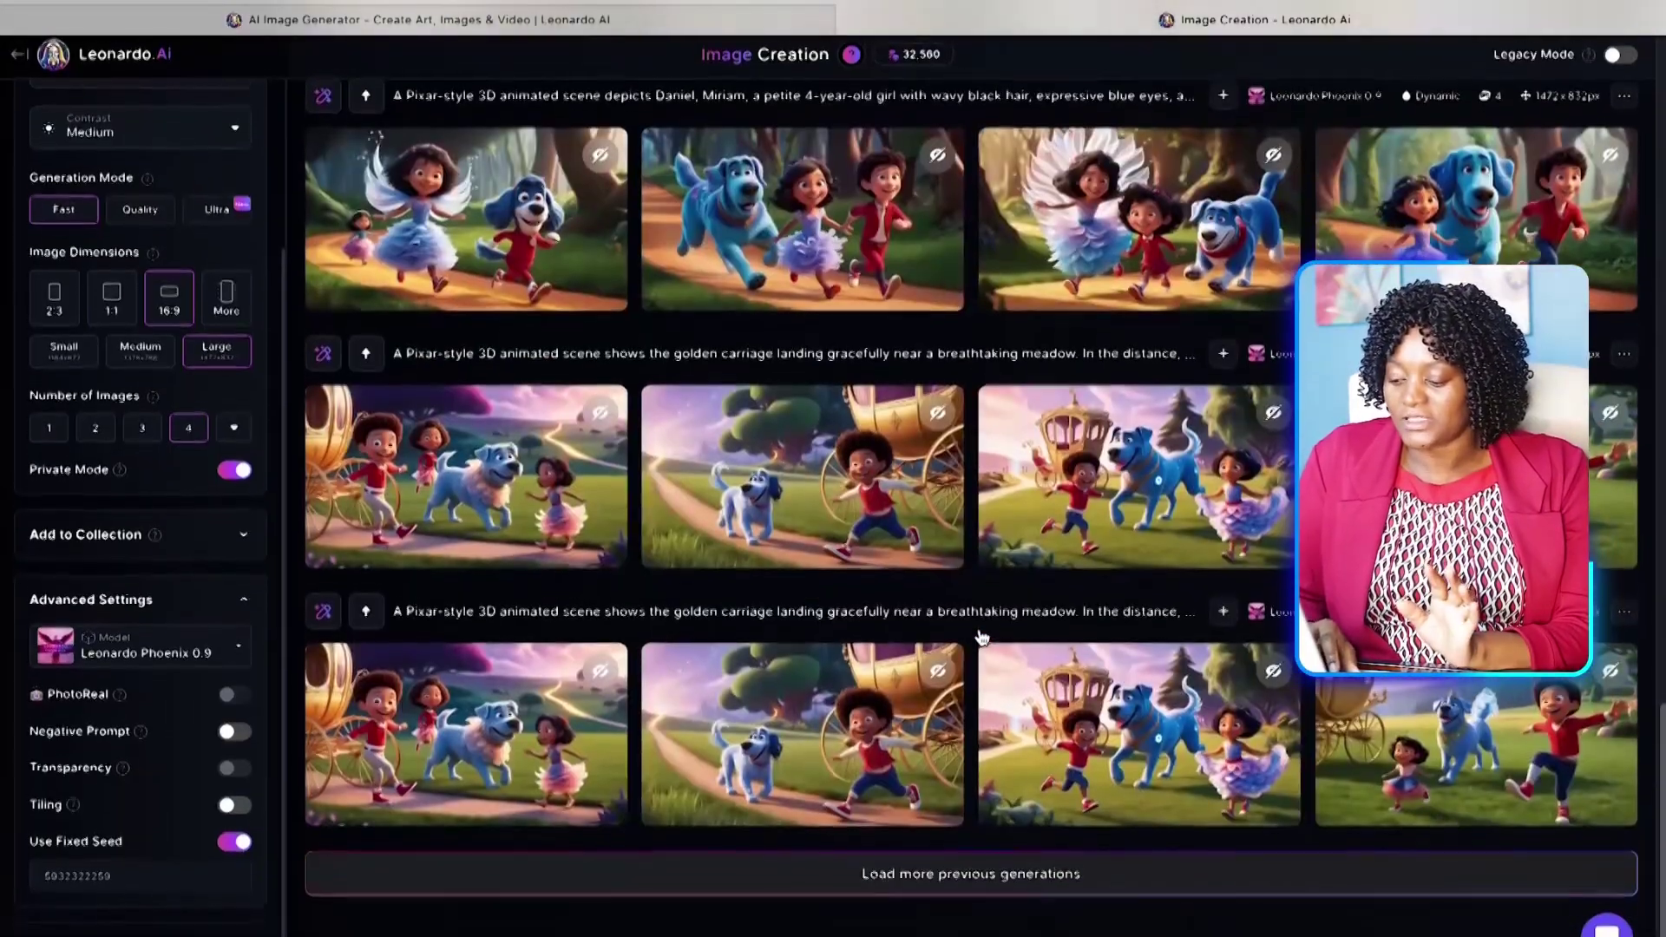
pyautogui.click(985, 884)
pyautogui.scroll(-5, 976, 721)
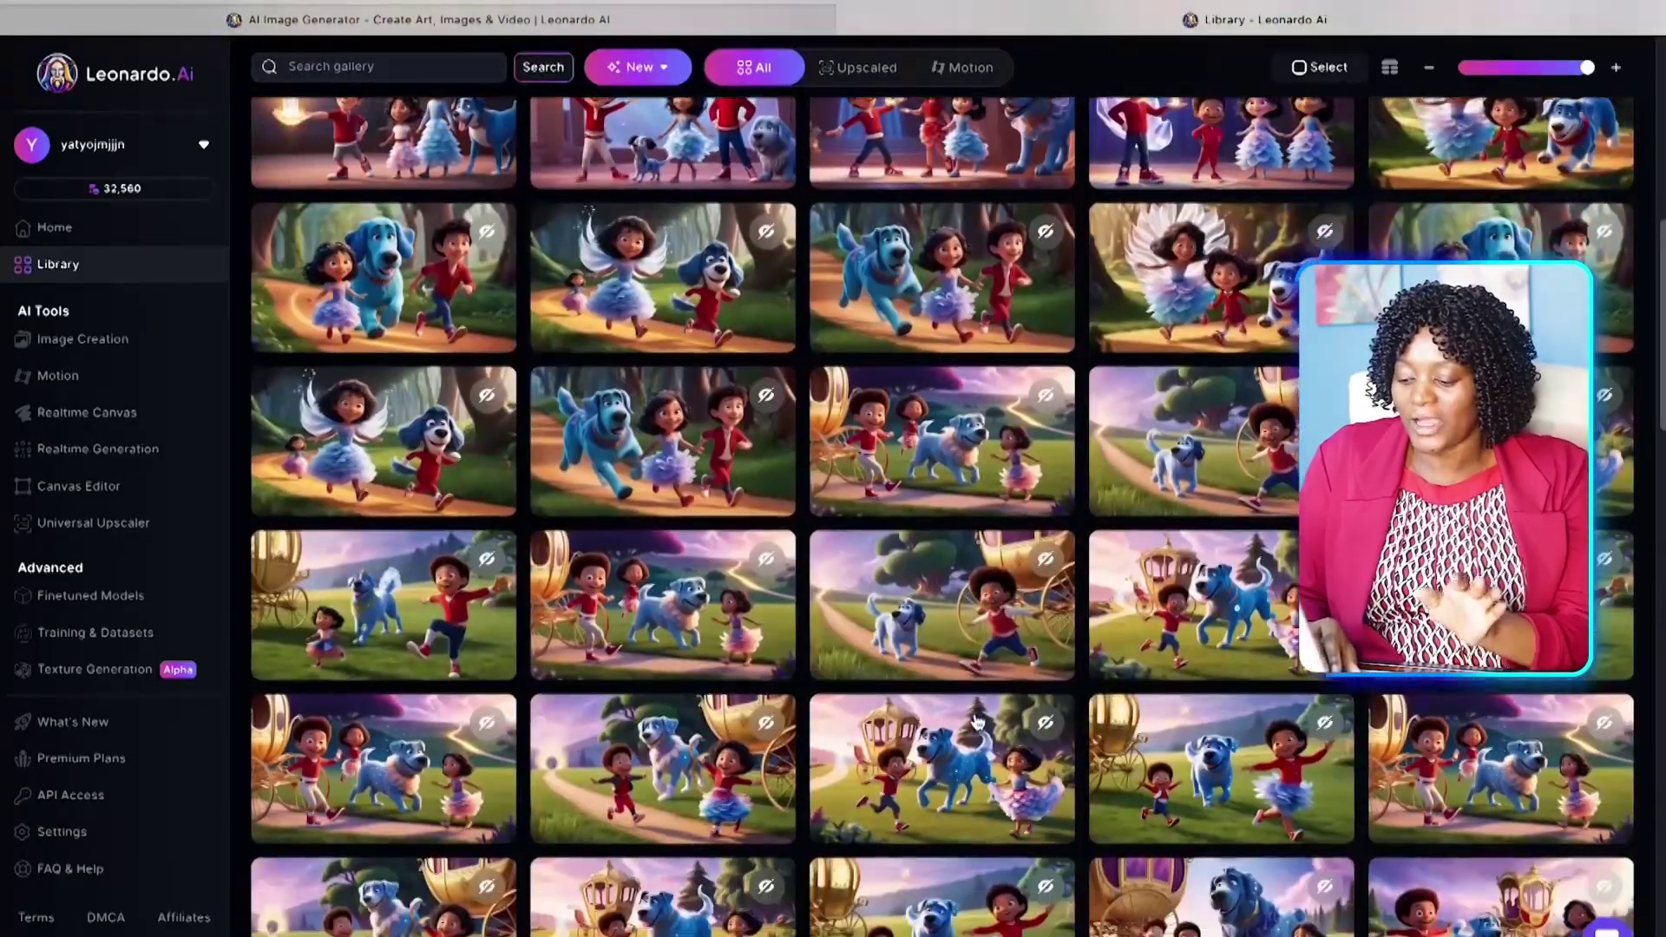
# Download the forest-path image of the blue dog running beside the girl in the blue dress and the boy in red.
pyautogui.scroll(-10, 976, 722)
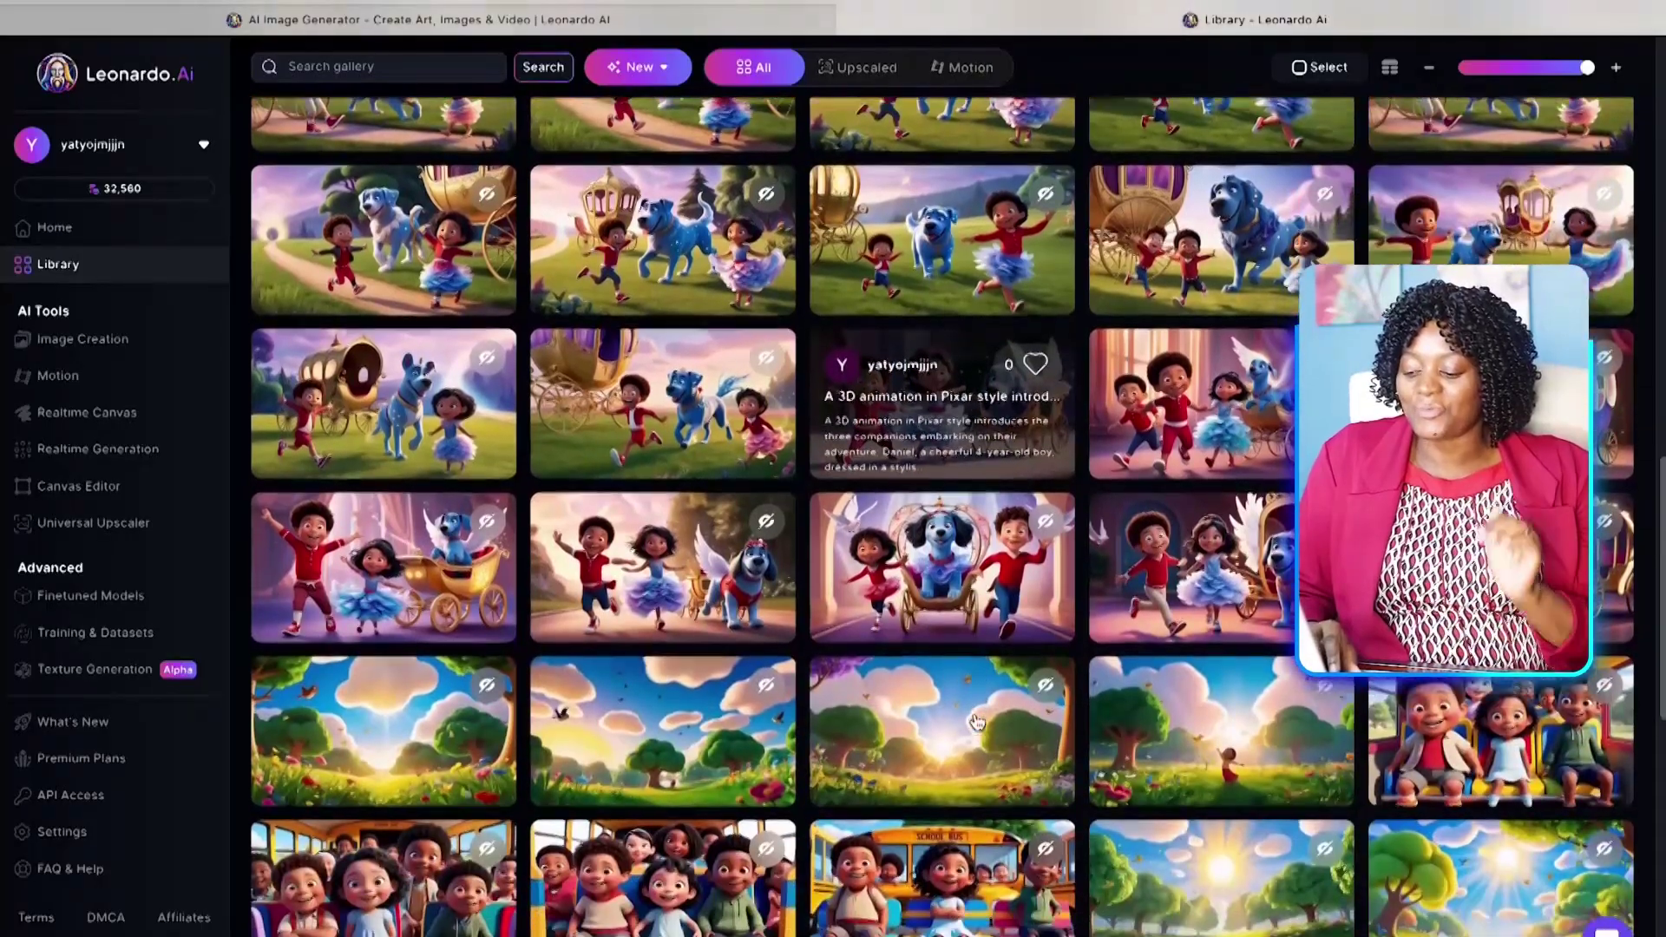
pyautogui.scroll(5, 976, 722)
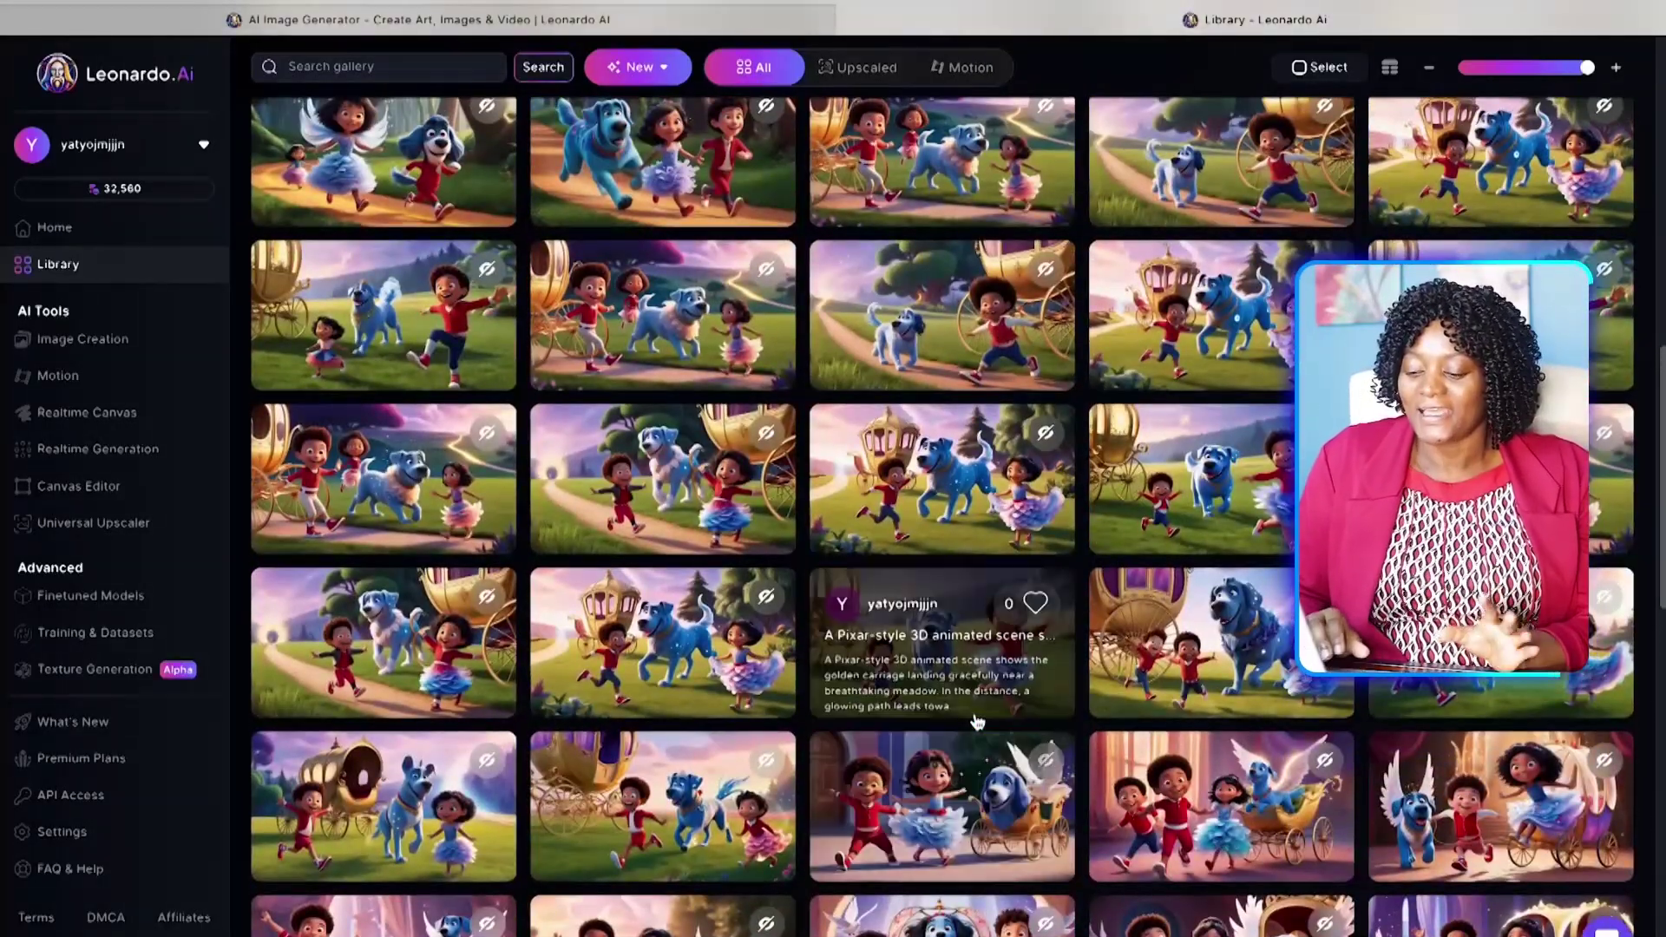
pyautogui.scroll(2, 646, 321)
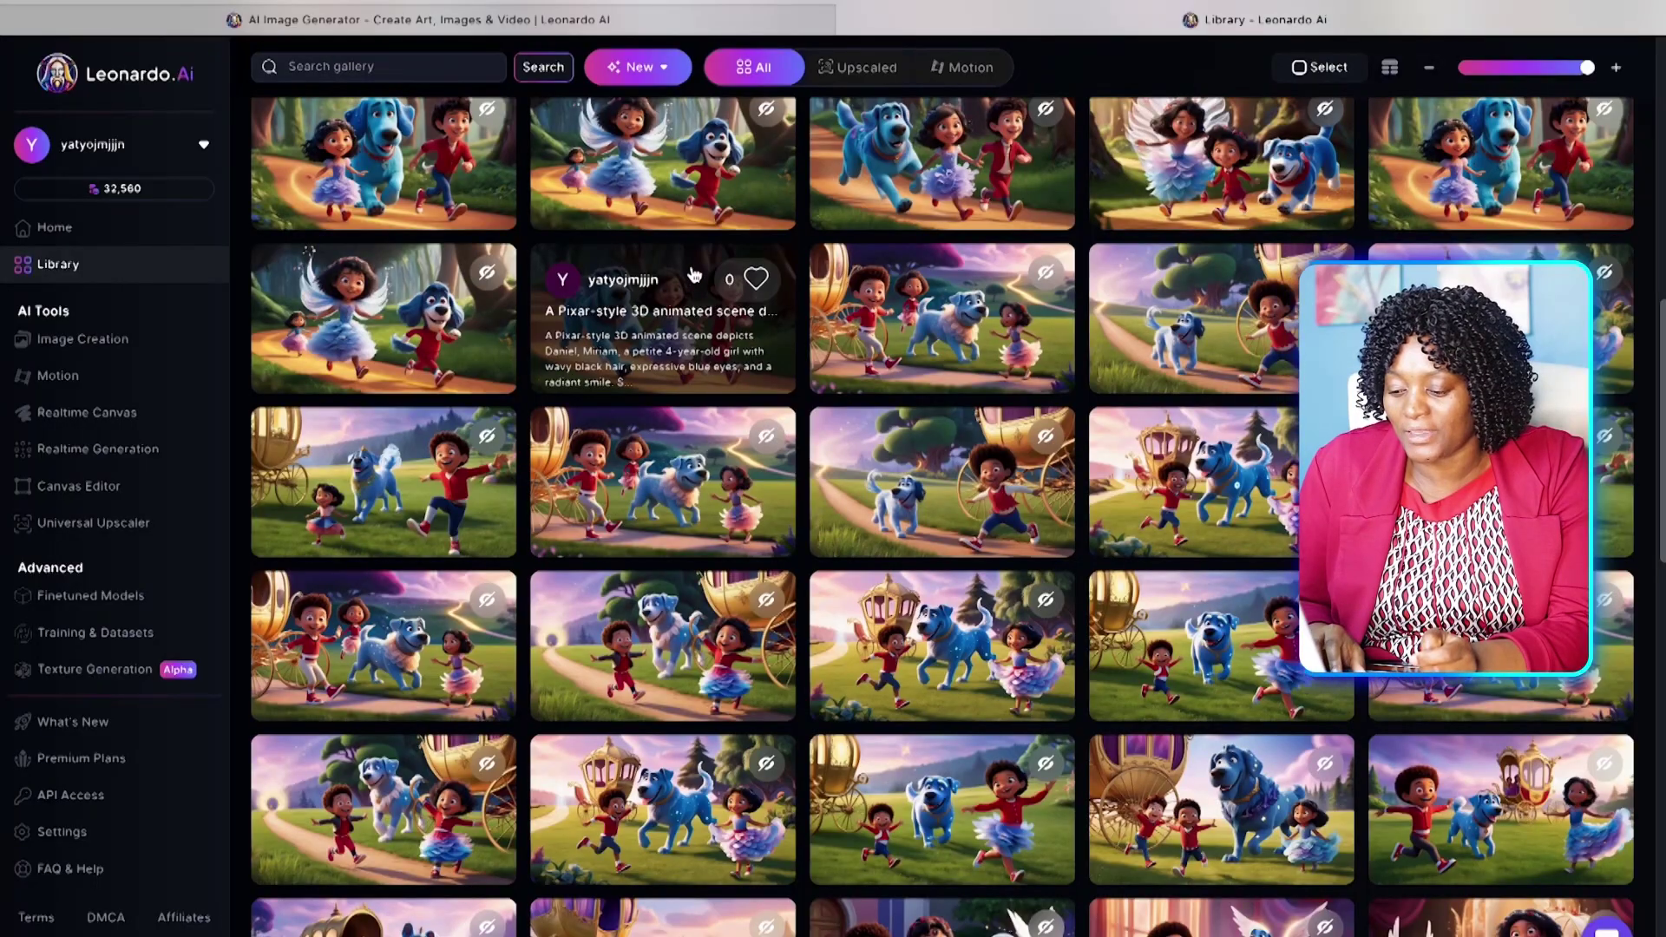
pyautogui.click(694, 275)
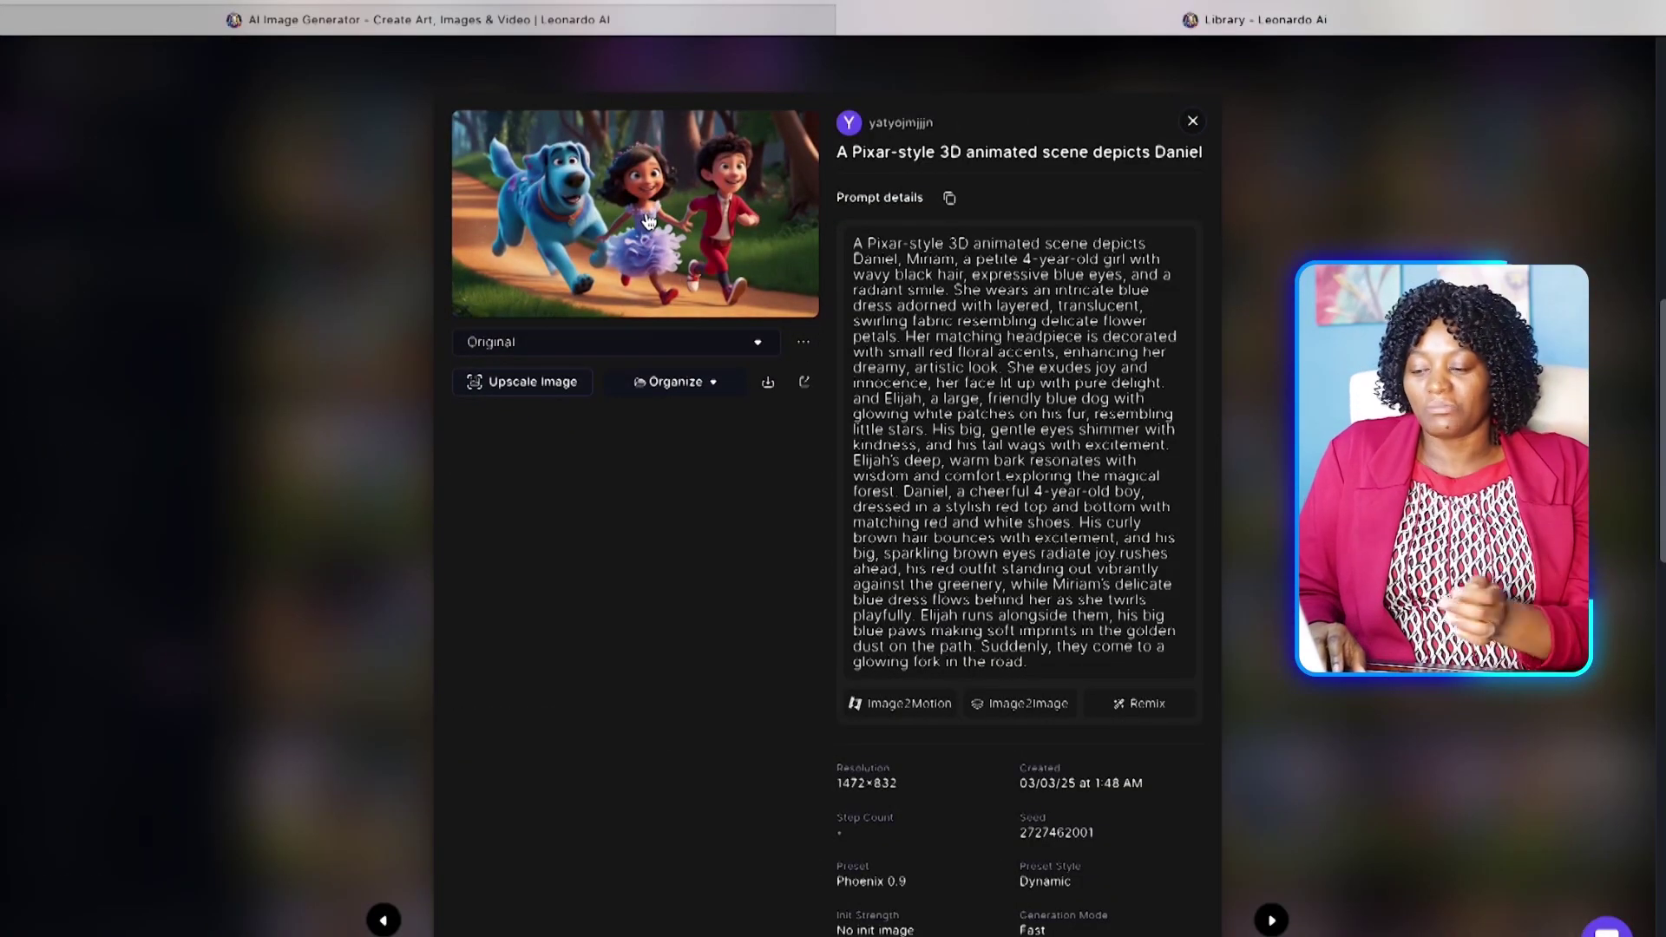
pyautogui.click(770, 384)
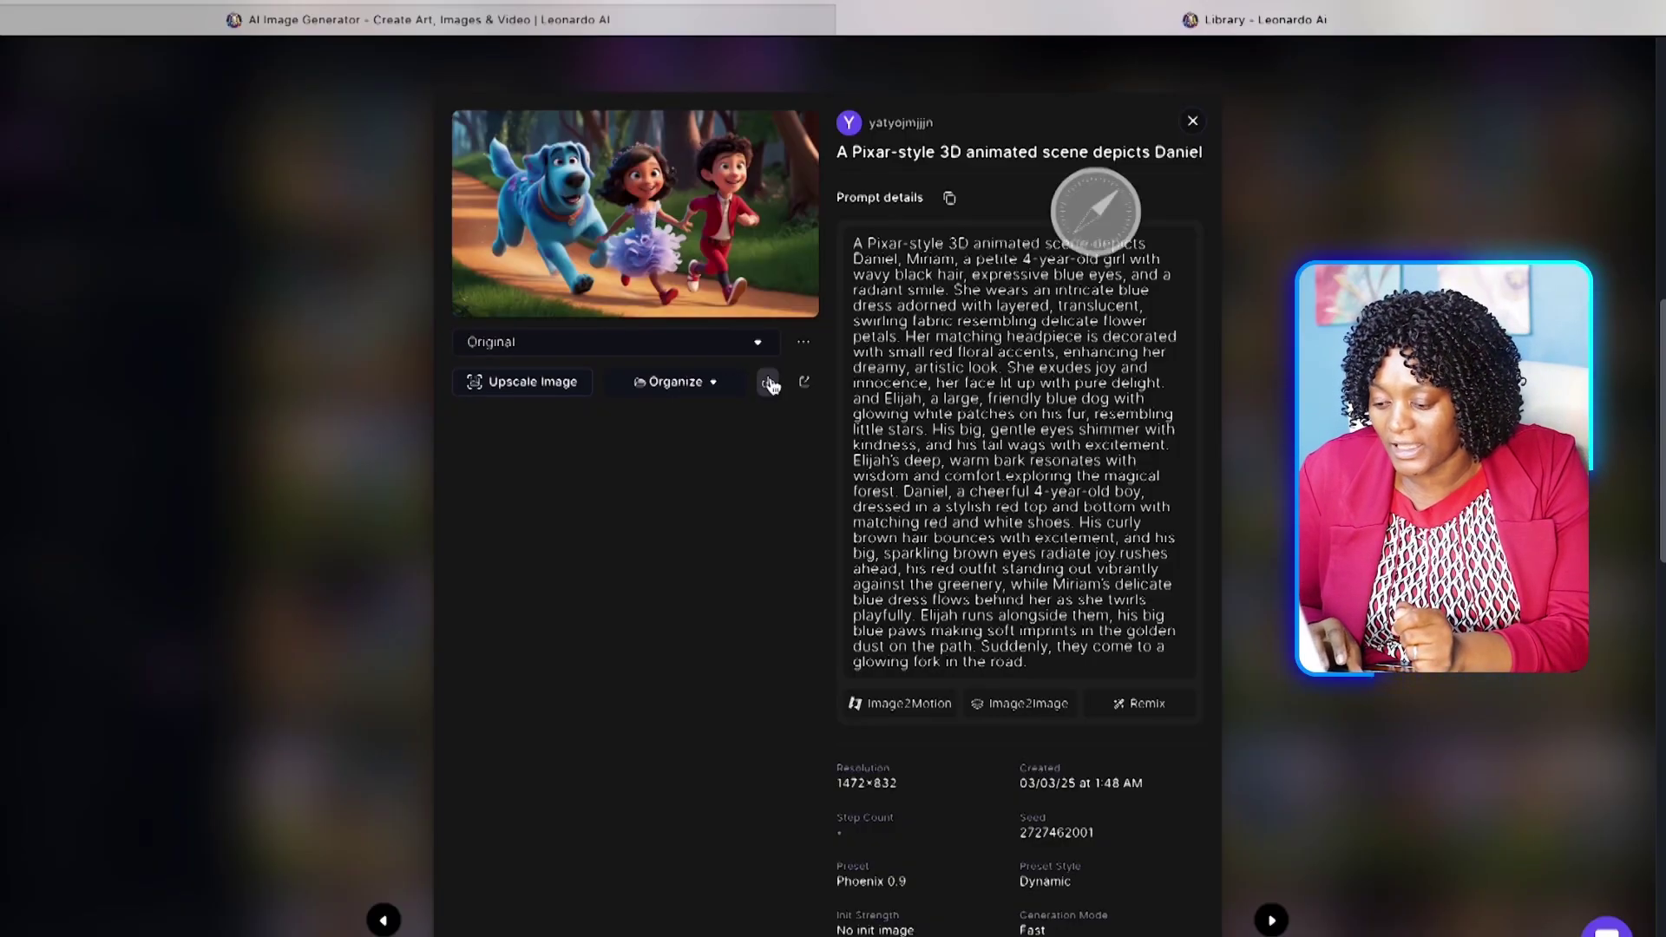
pyautogui.click(1193, 123)
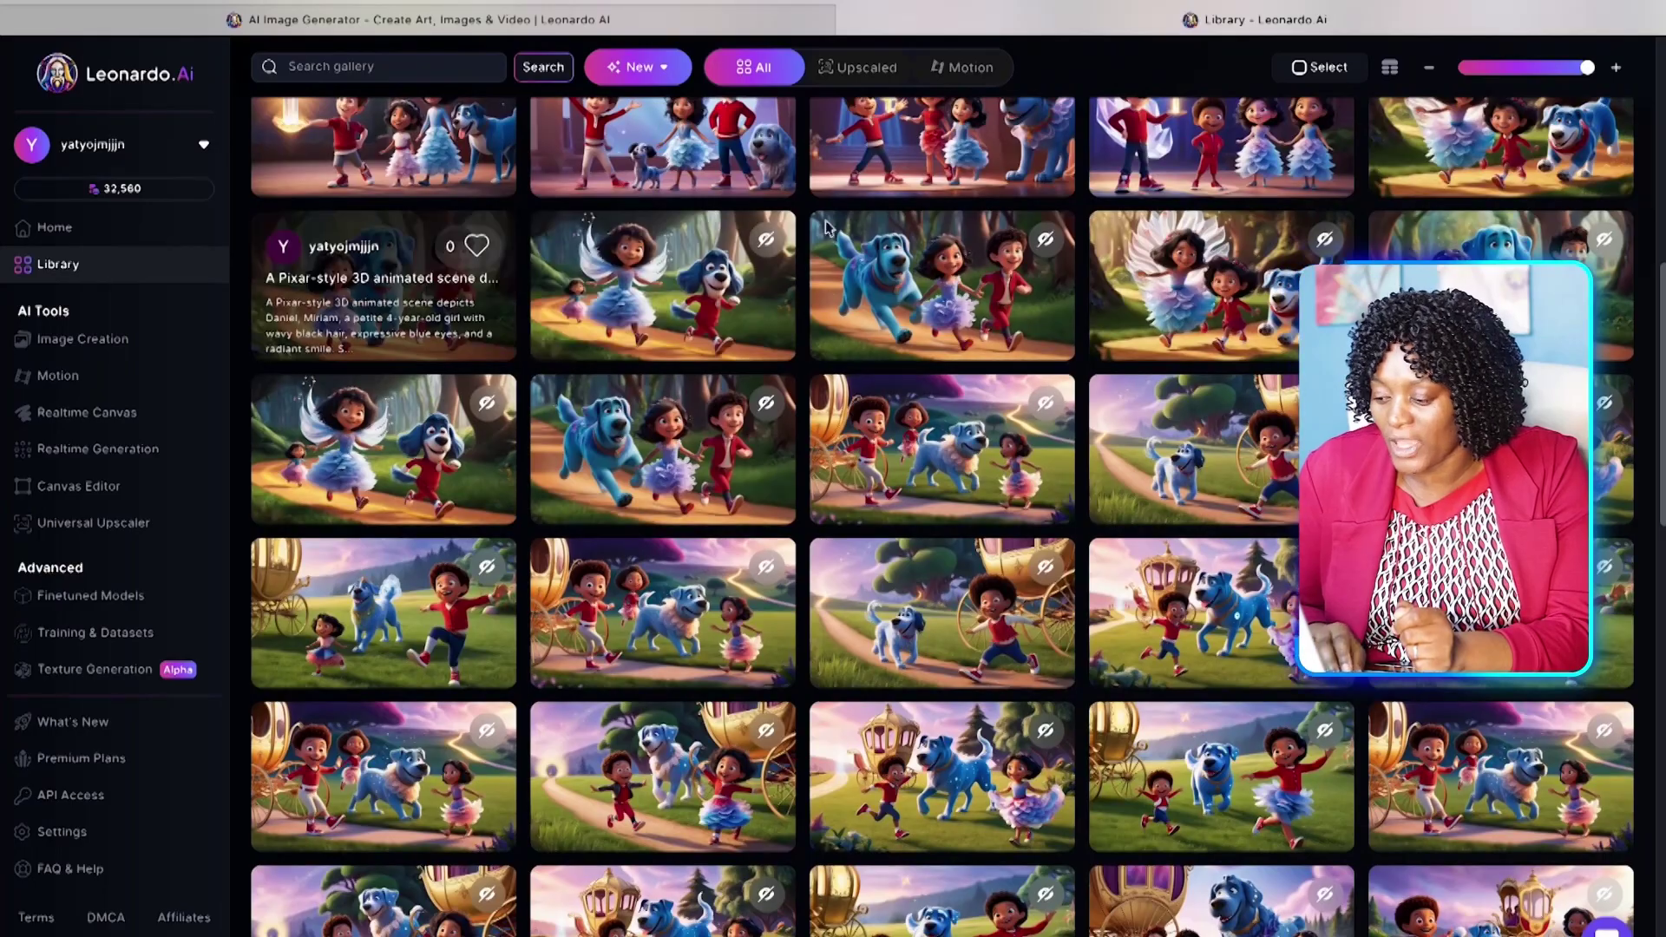
# View the forest image with the winged girl, and download the meadow image of the boy, blue dog and girl beside the golden carriage.
pyautogui.click(1266, 237)
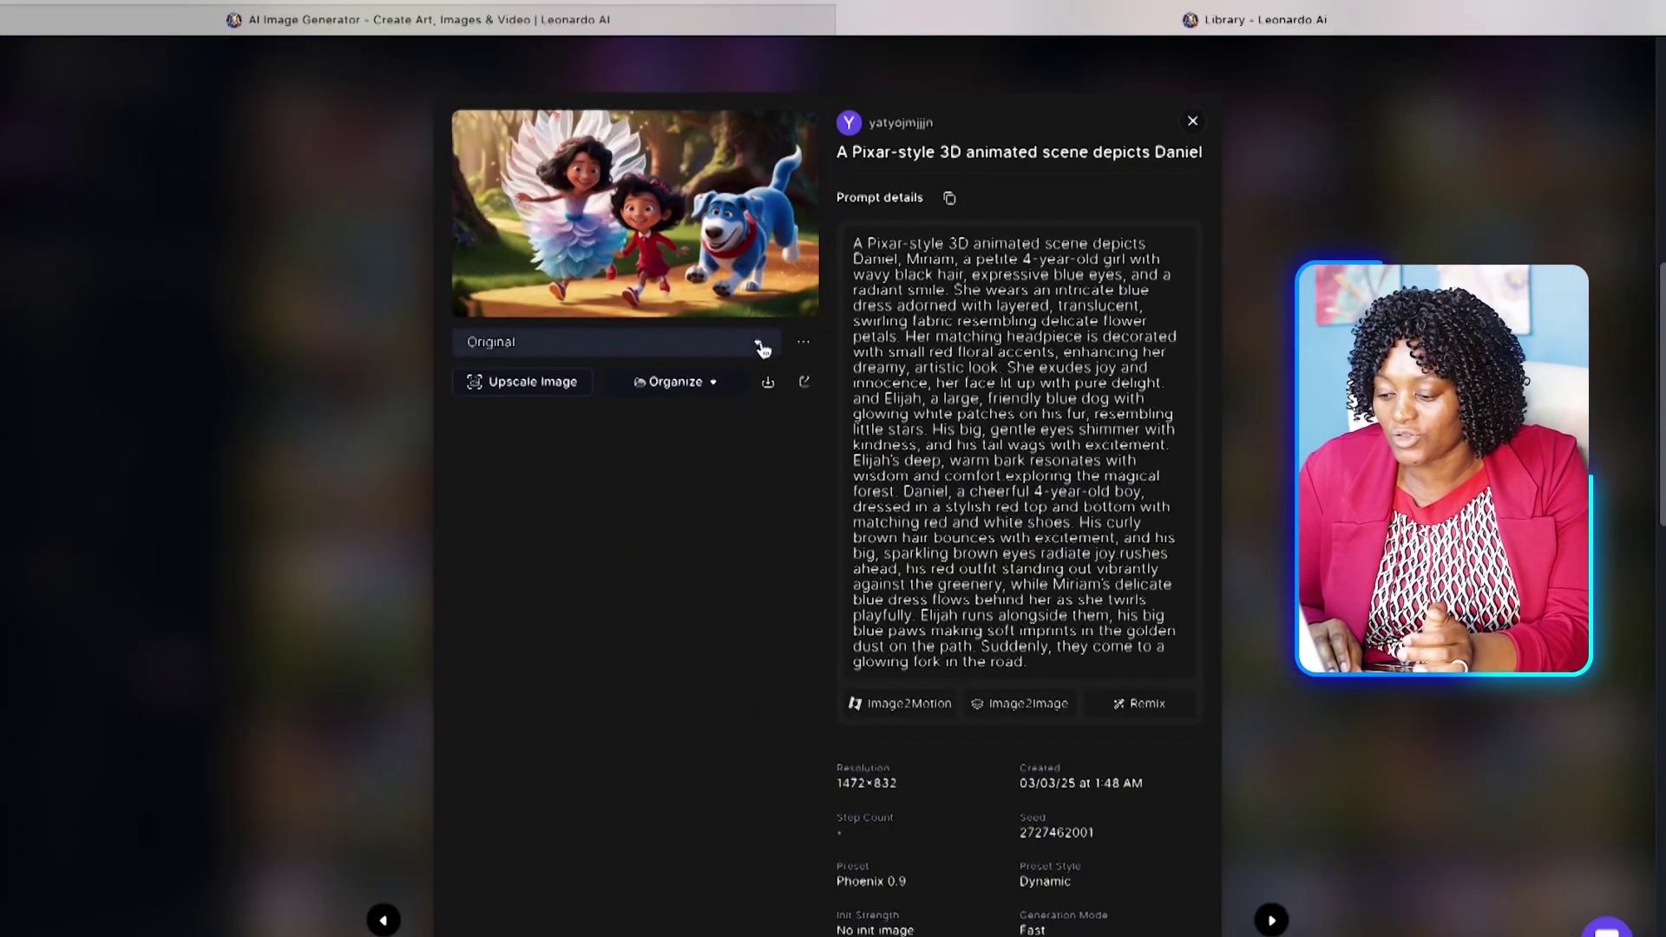
pyautogui.click(1196, 122)
pyautogui.scroll(4, 1215, 438)
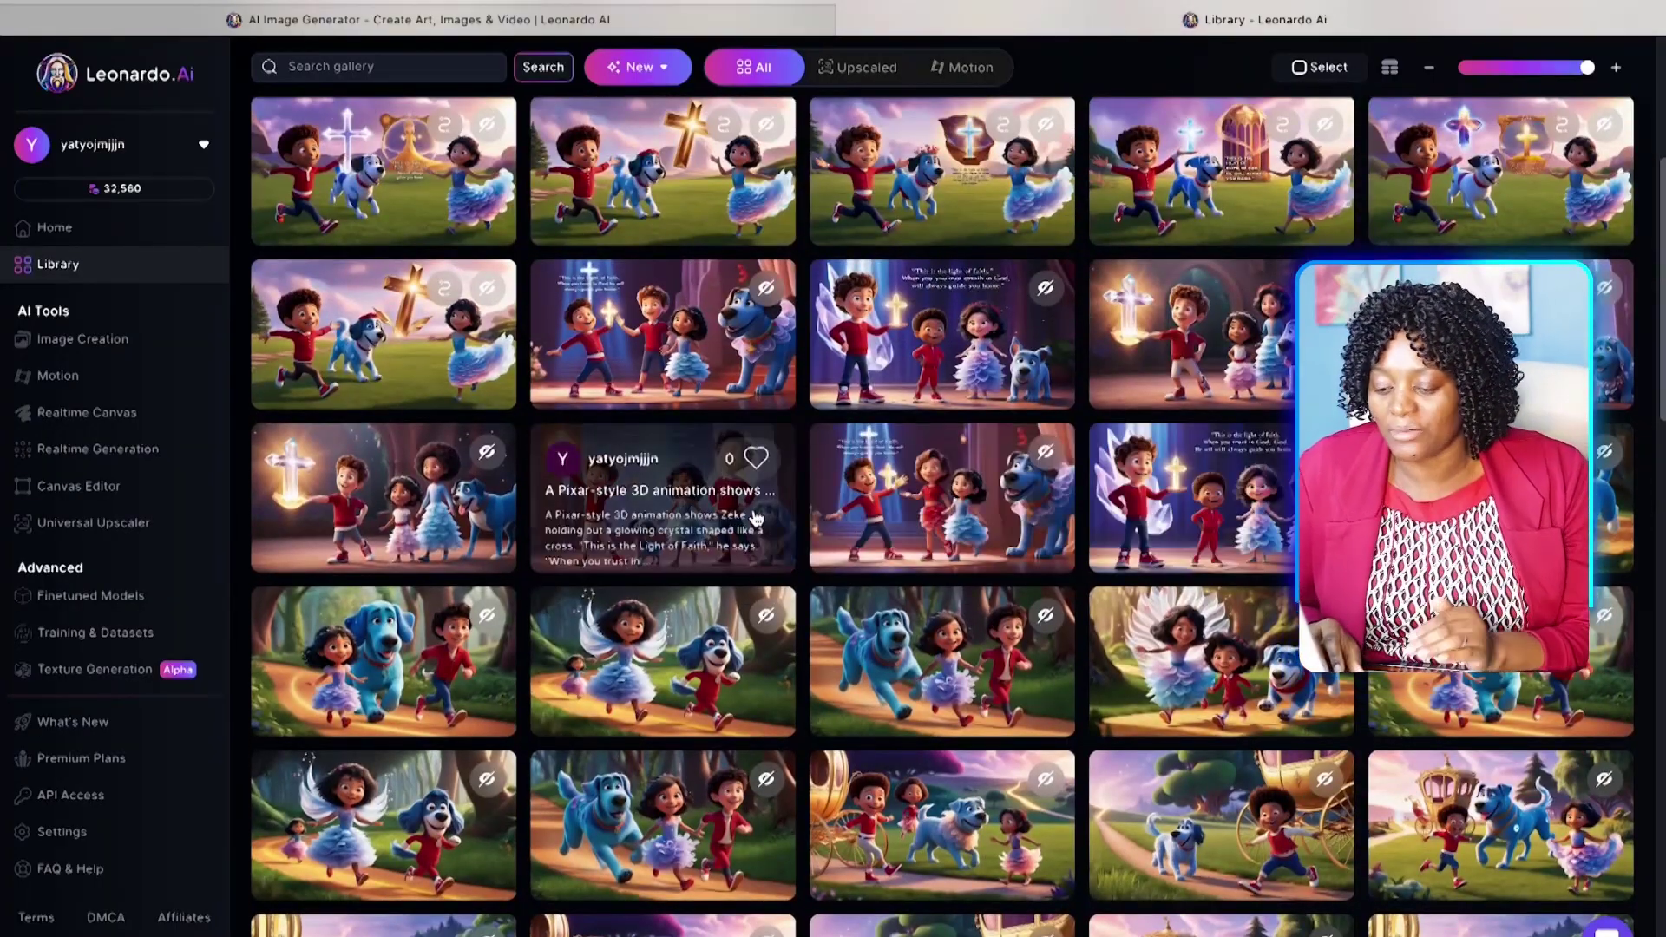
pyautogui.scroll(4, 625, 521)
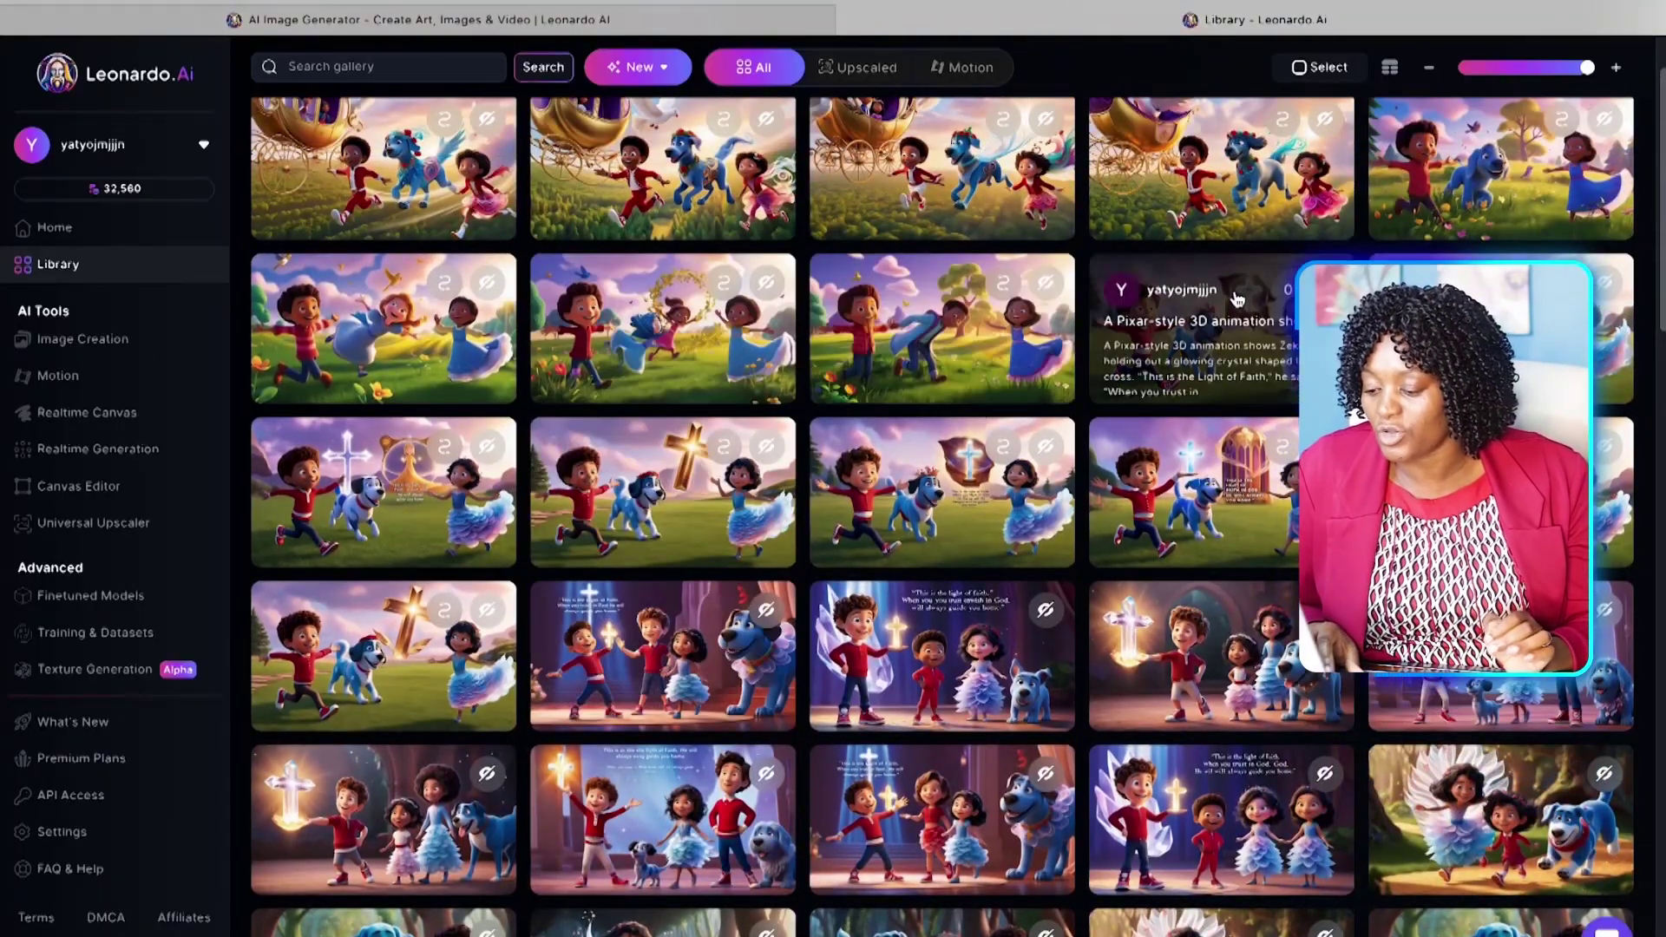
pyautogui.scroll(2, 781, 398)
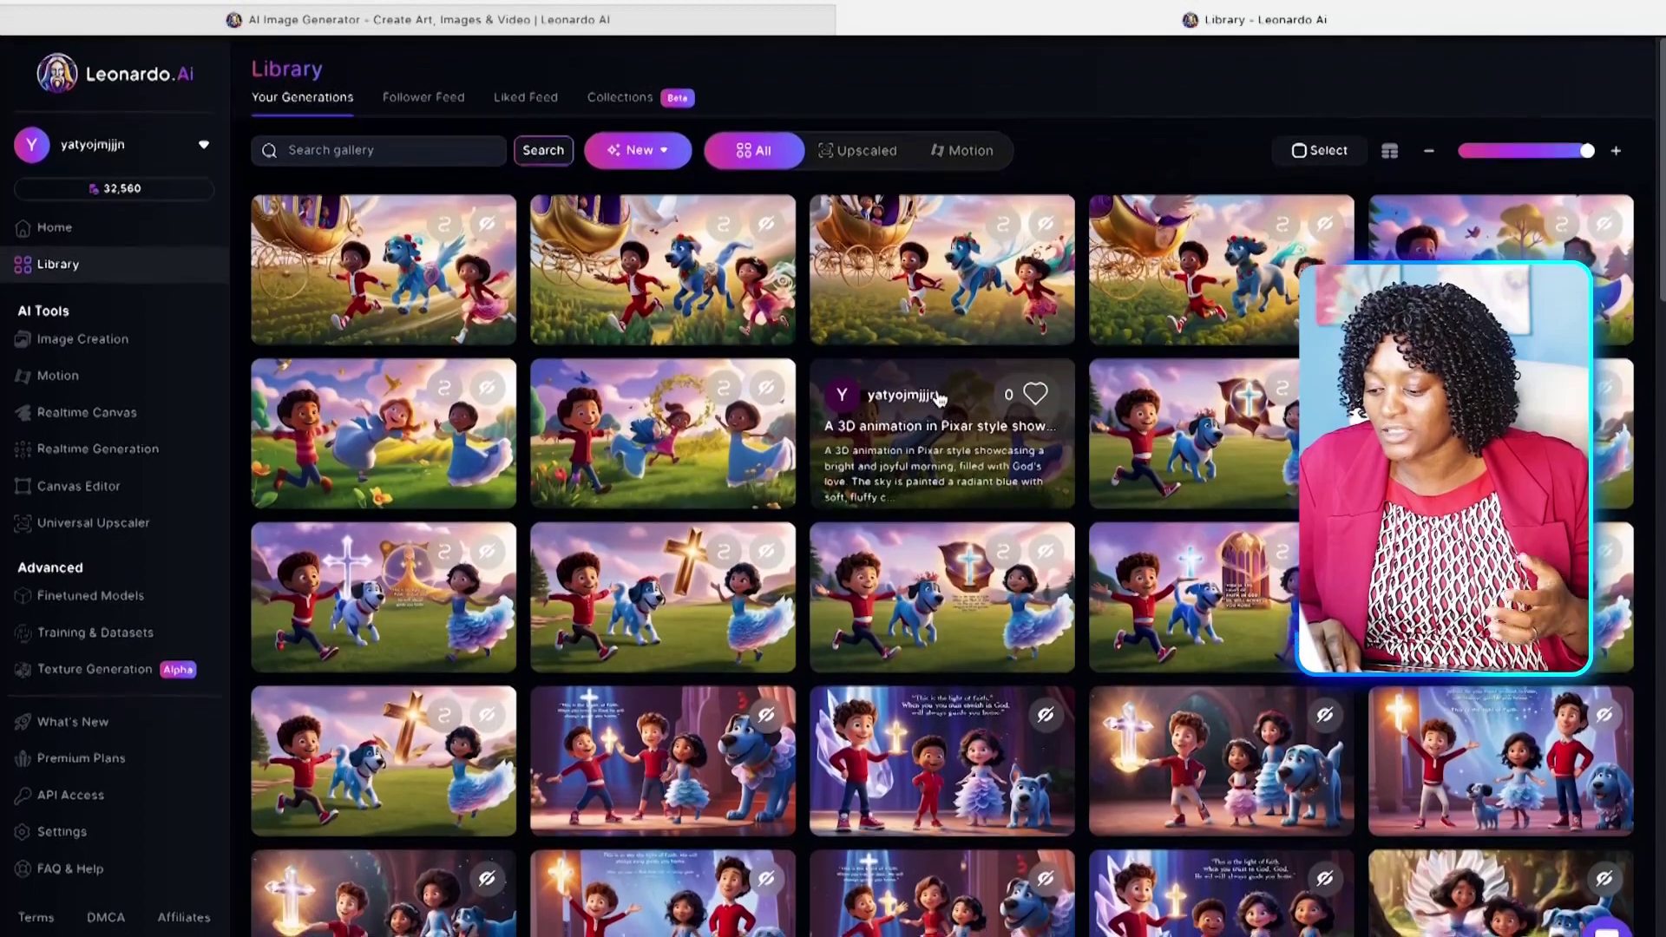
pyautogui.click(985, 375)
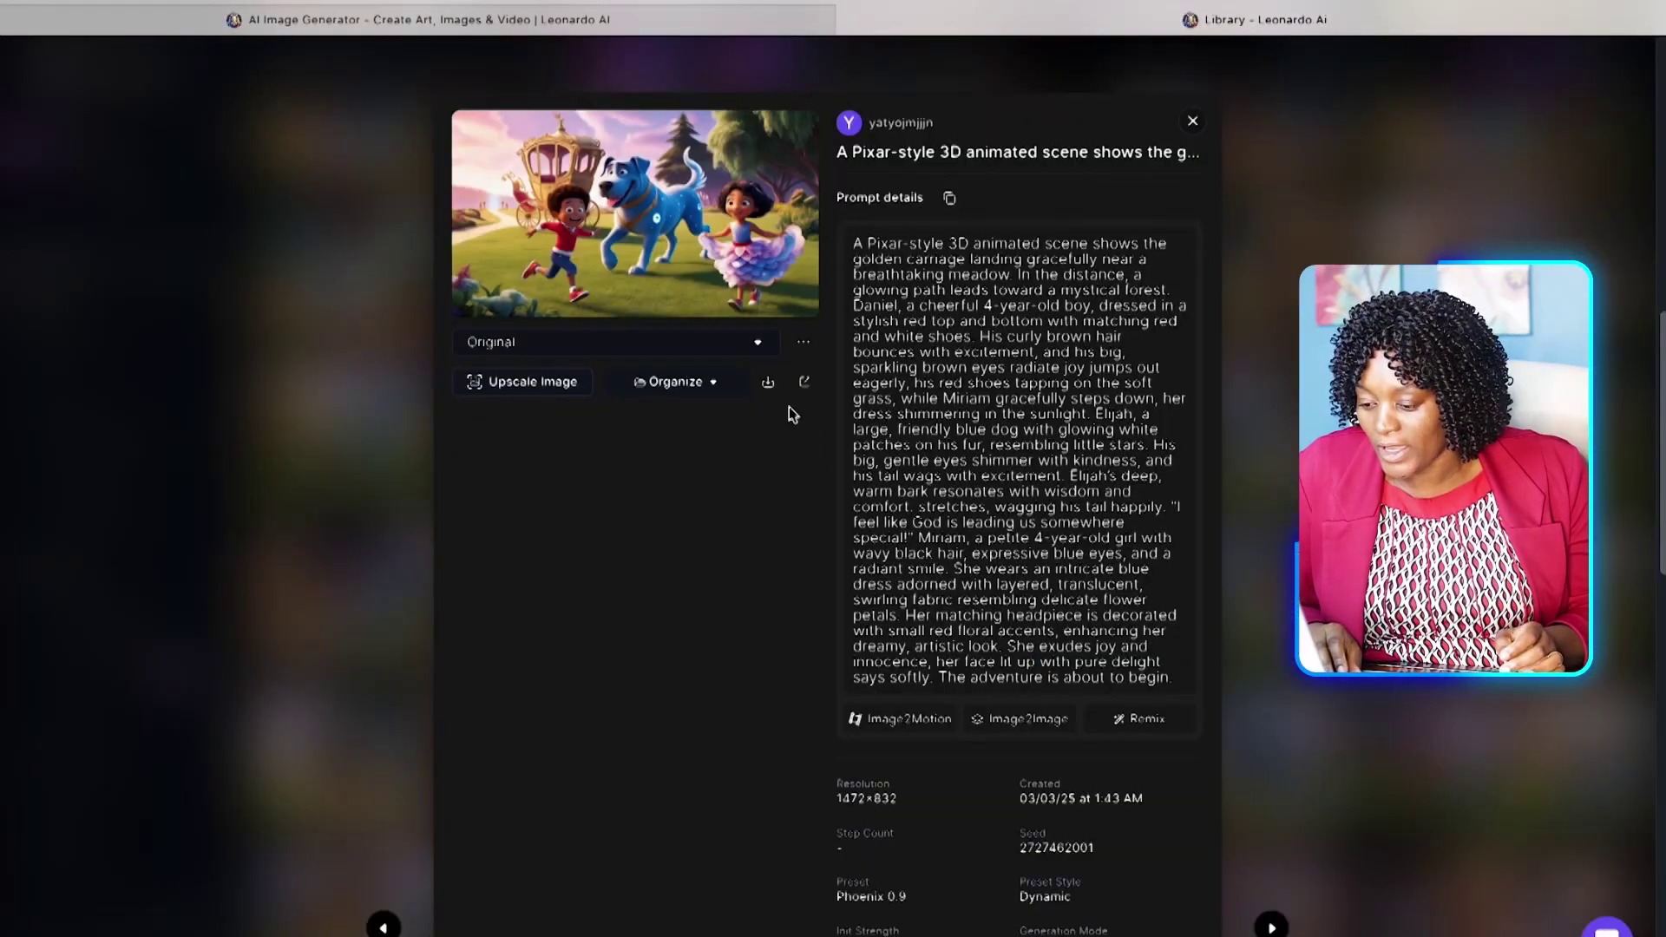
pyautogui.click(769, 384)
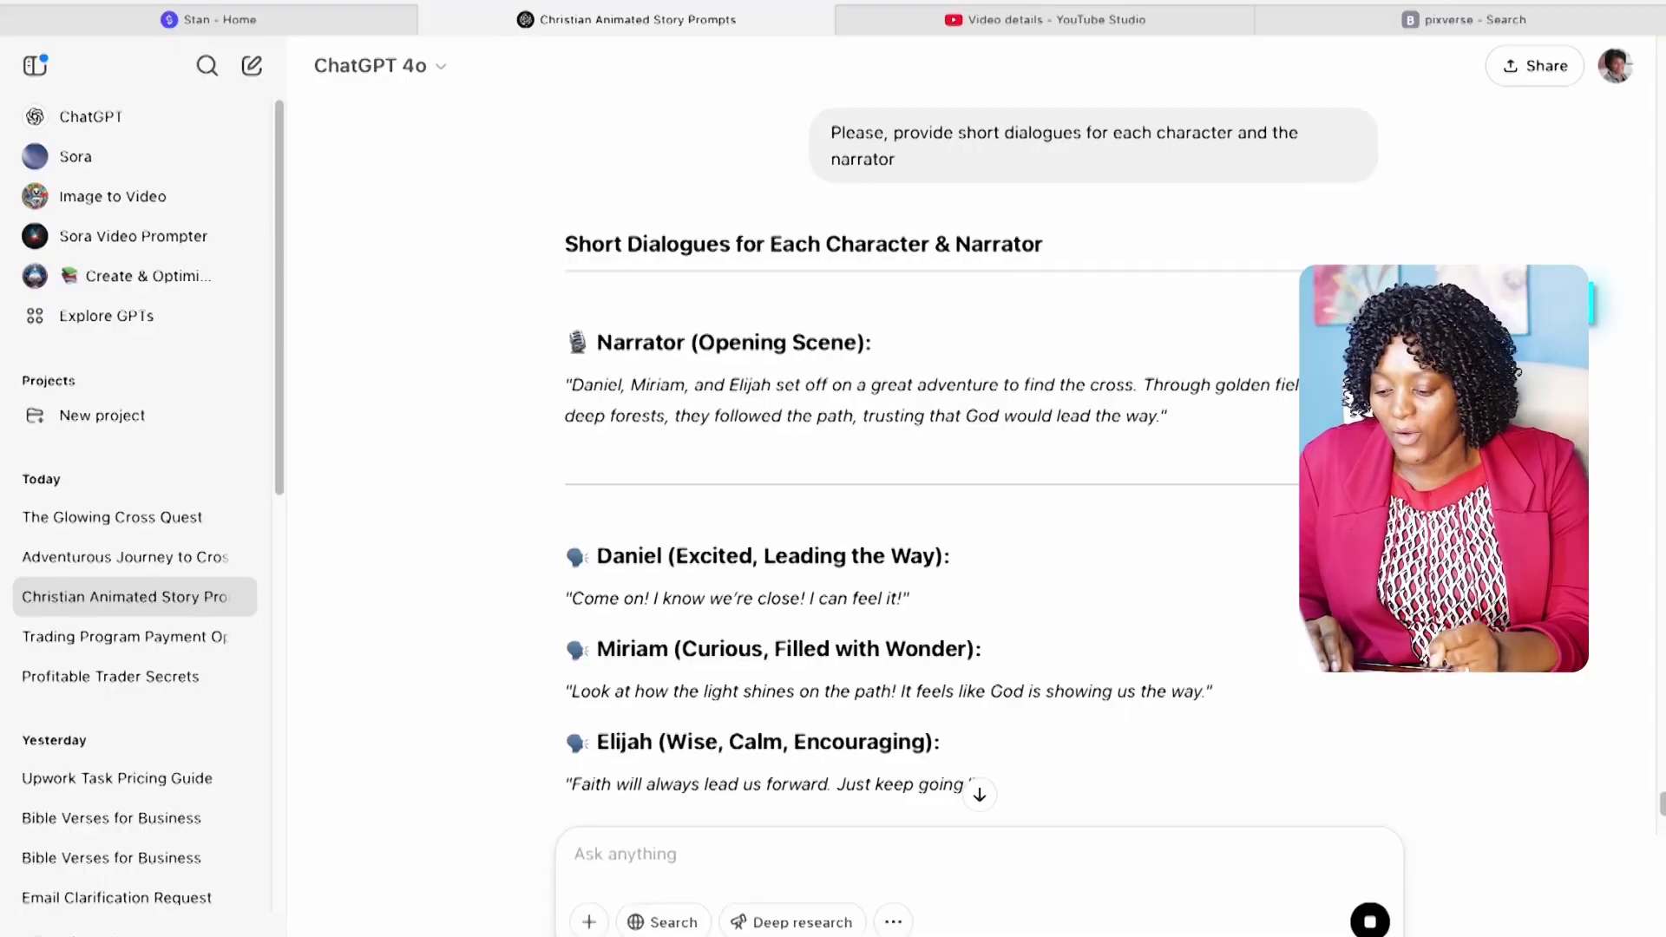
# Review ChatGPT's short dialogues for the narrator and characters, and copy Daniel's line "Come on! I know we're close! I can feel it!".
pyautogui.scroll(-2, 587, 471)
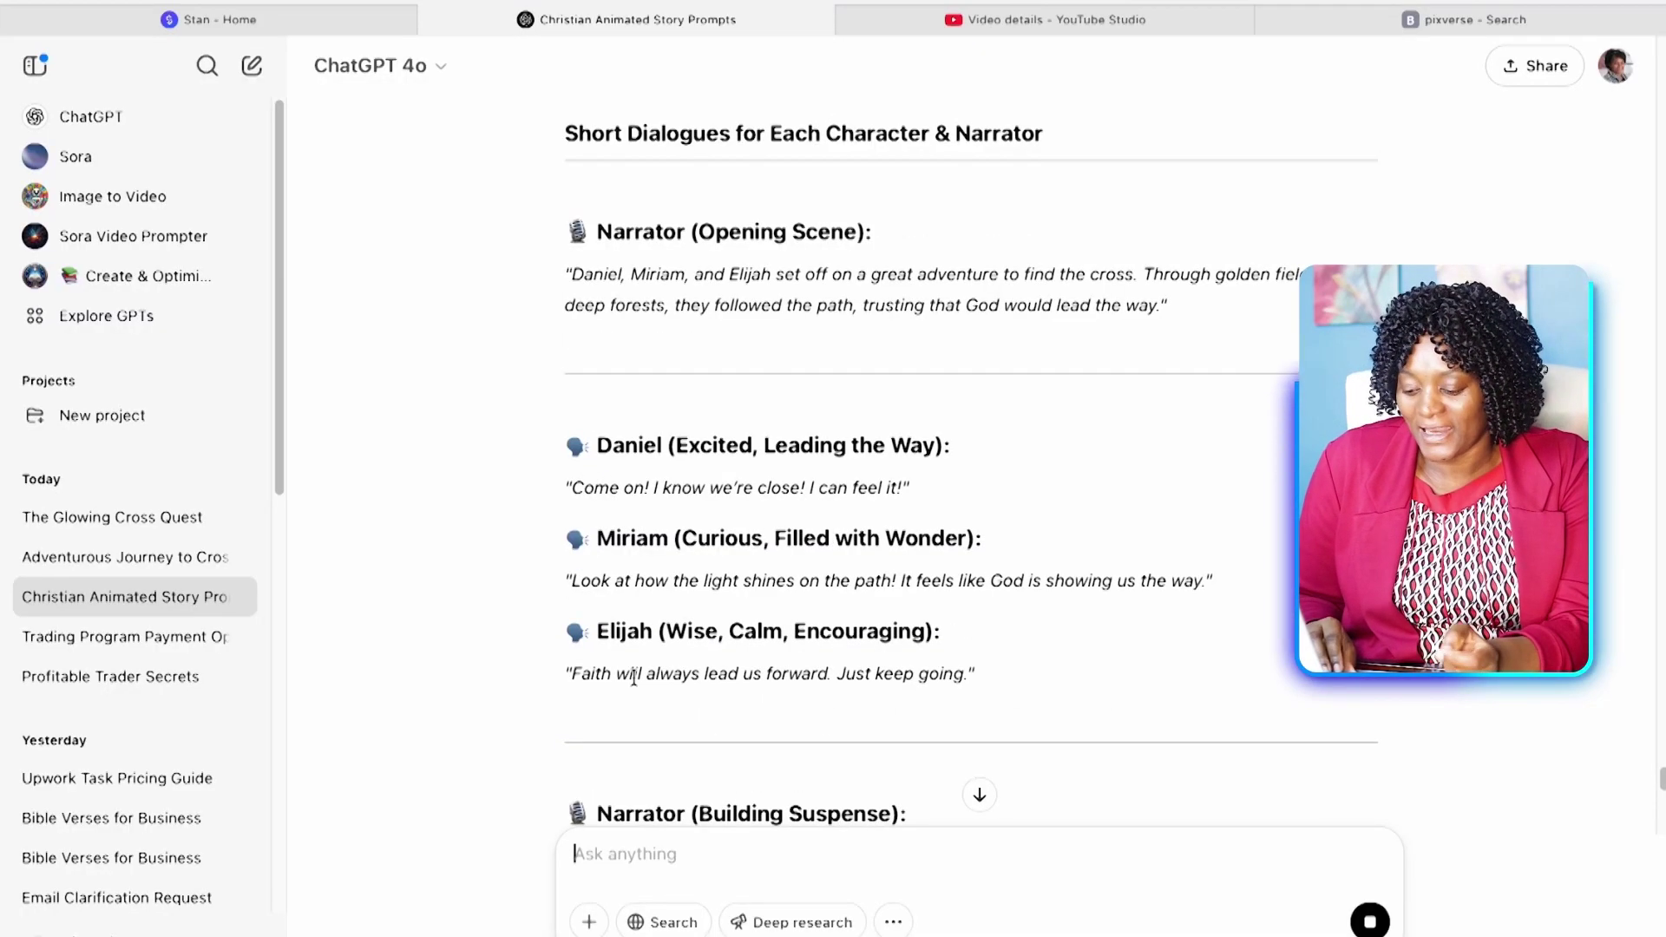
pyautogui.scroll(-1, 633, 677)
pyautogui.scroll(2, 607, 607)
pyautogui.scroll(1, 577, 521)
pyautogui.scroll(-3, 577, 421)
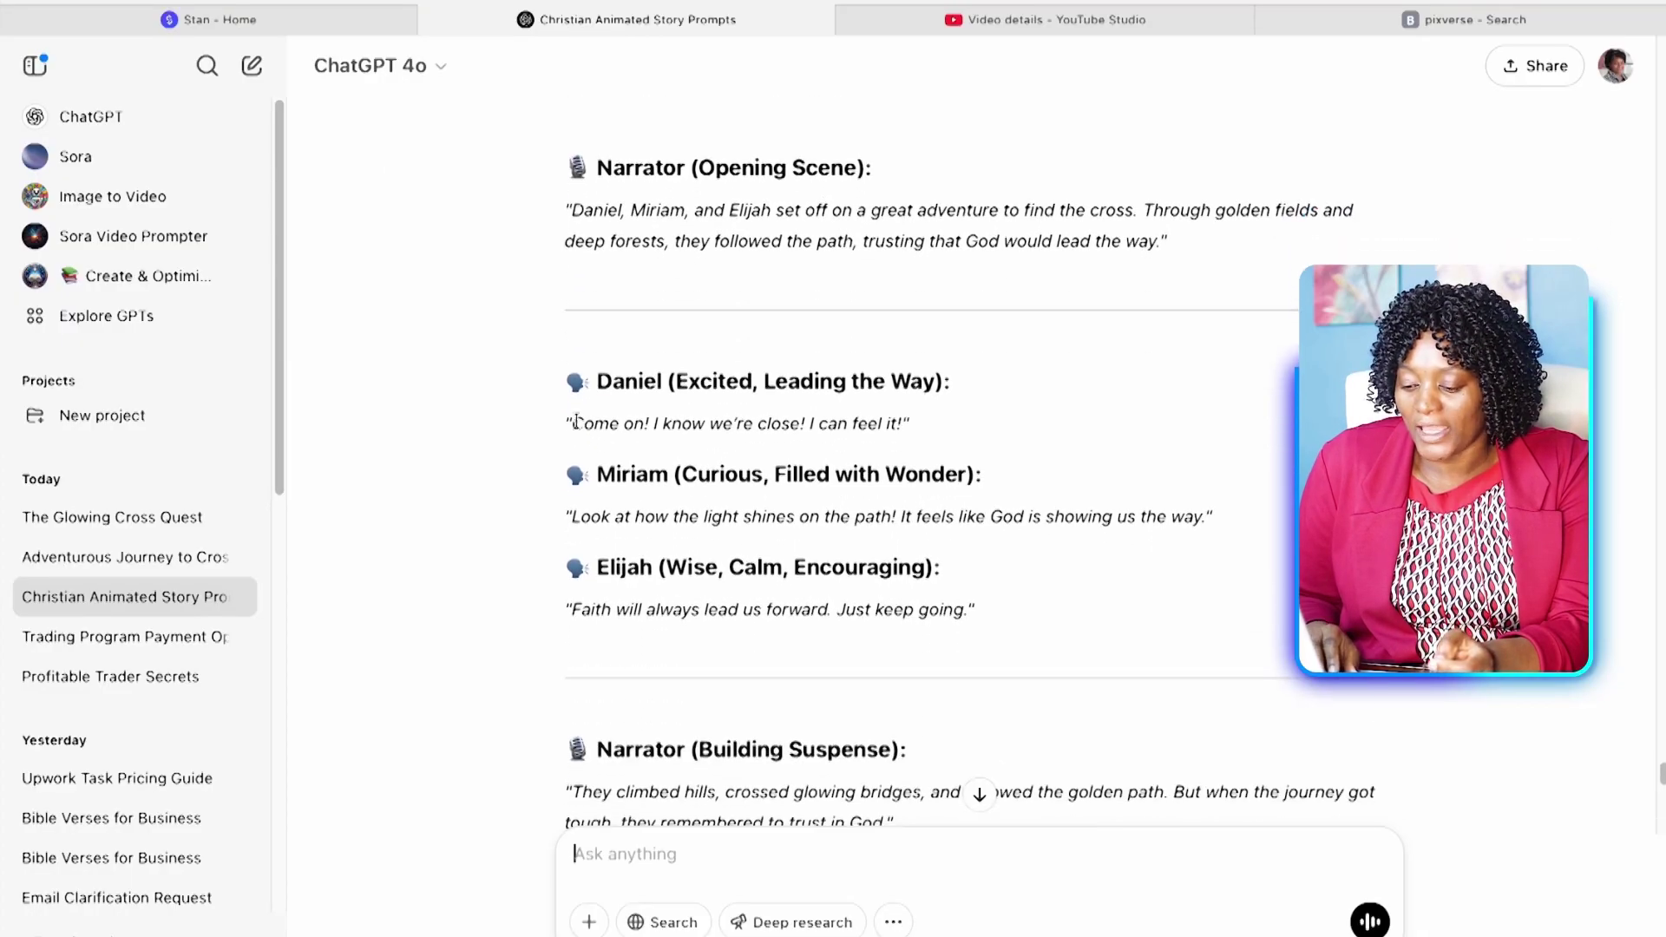
pyautogui.moveTo(574, 423); pyautogui.dragTo(845, 430)
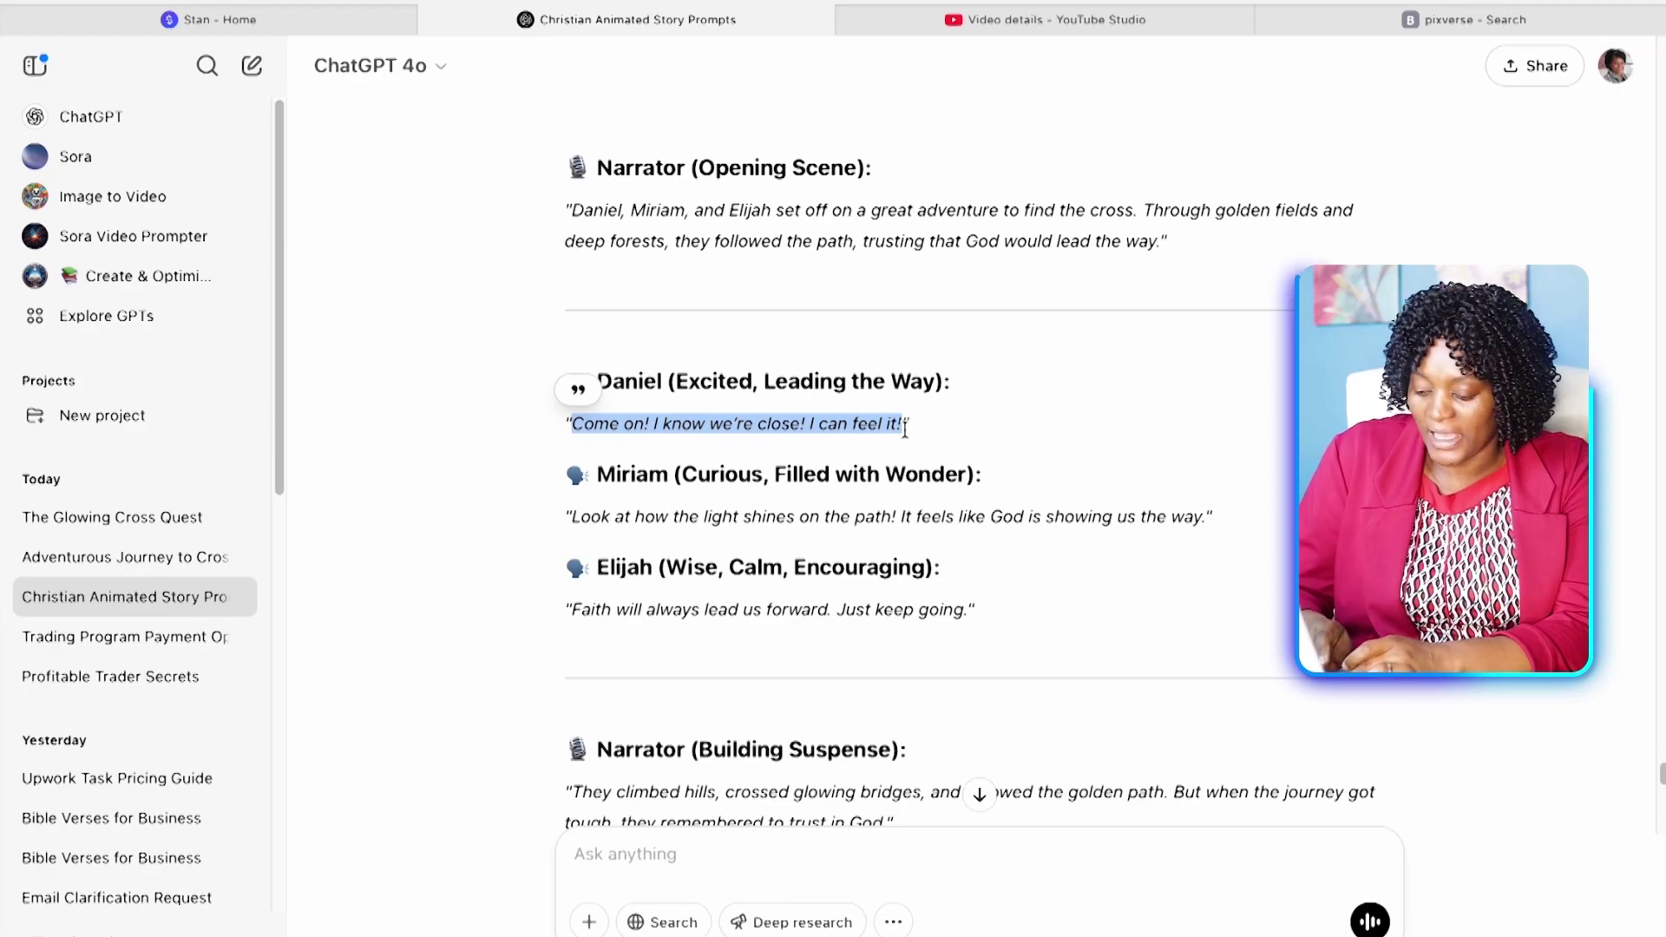
pyautogui.scroll(-6, 905, 429)
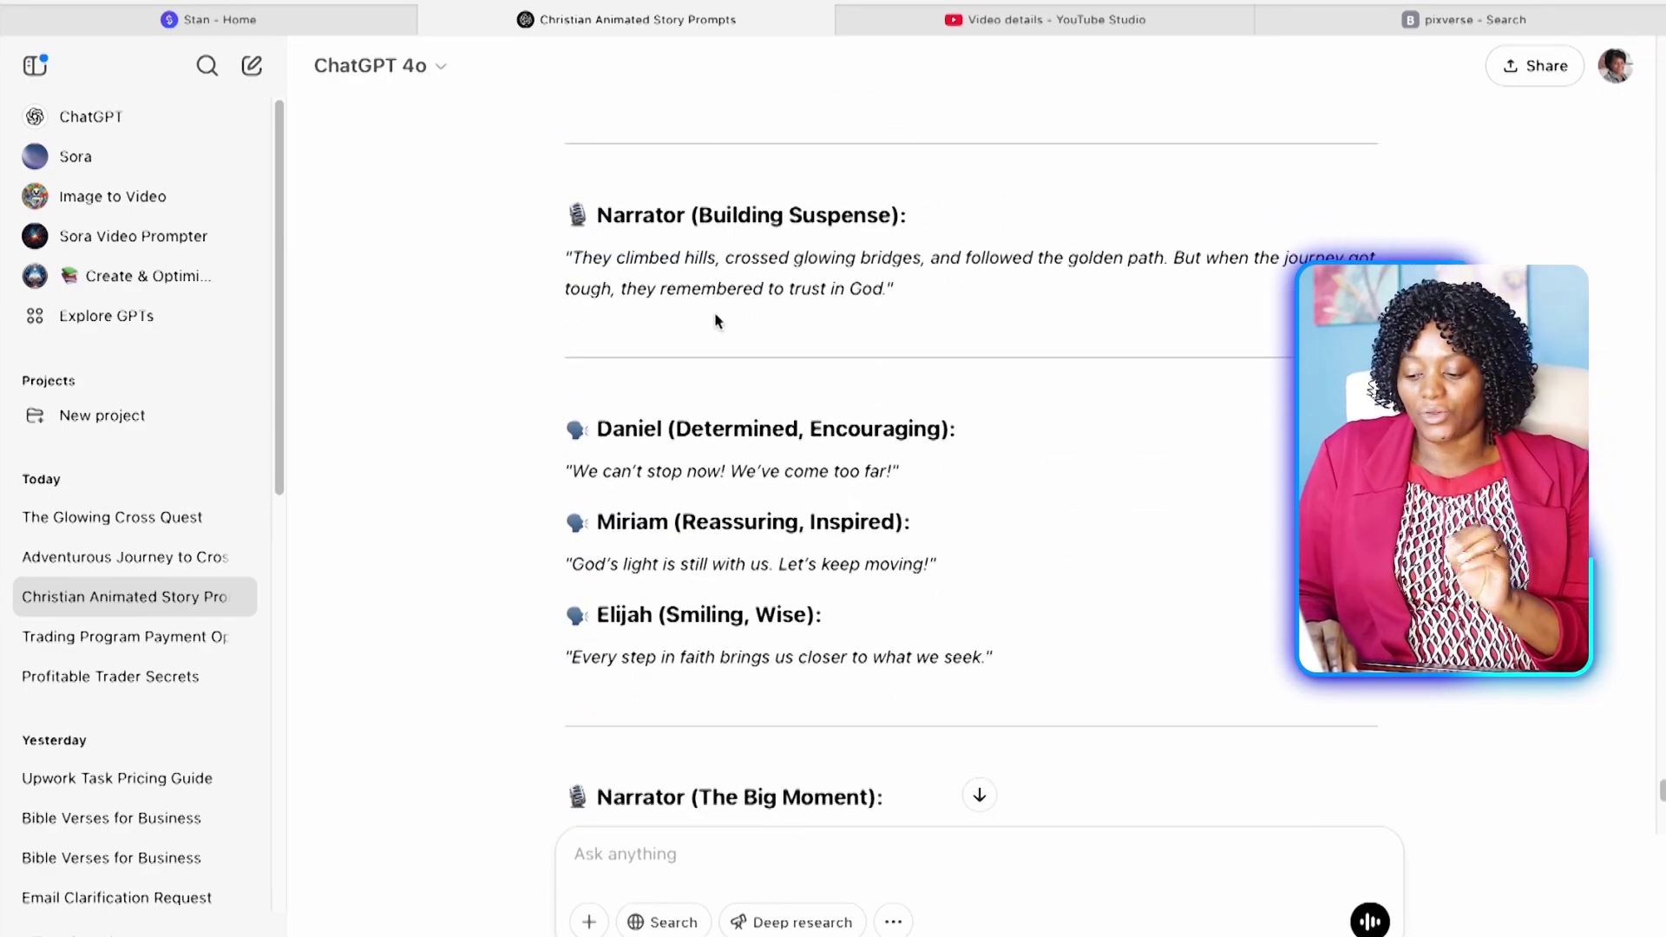
pyautogui.scroll(1, 717, 321)
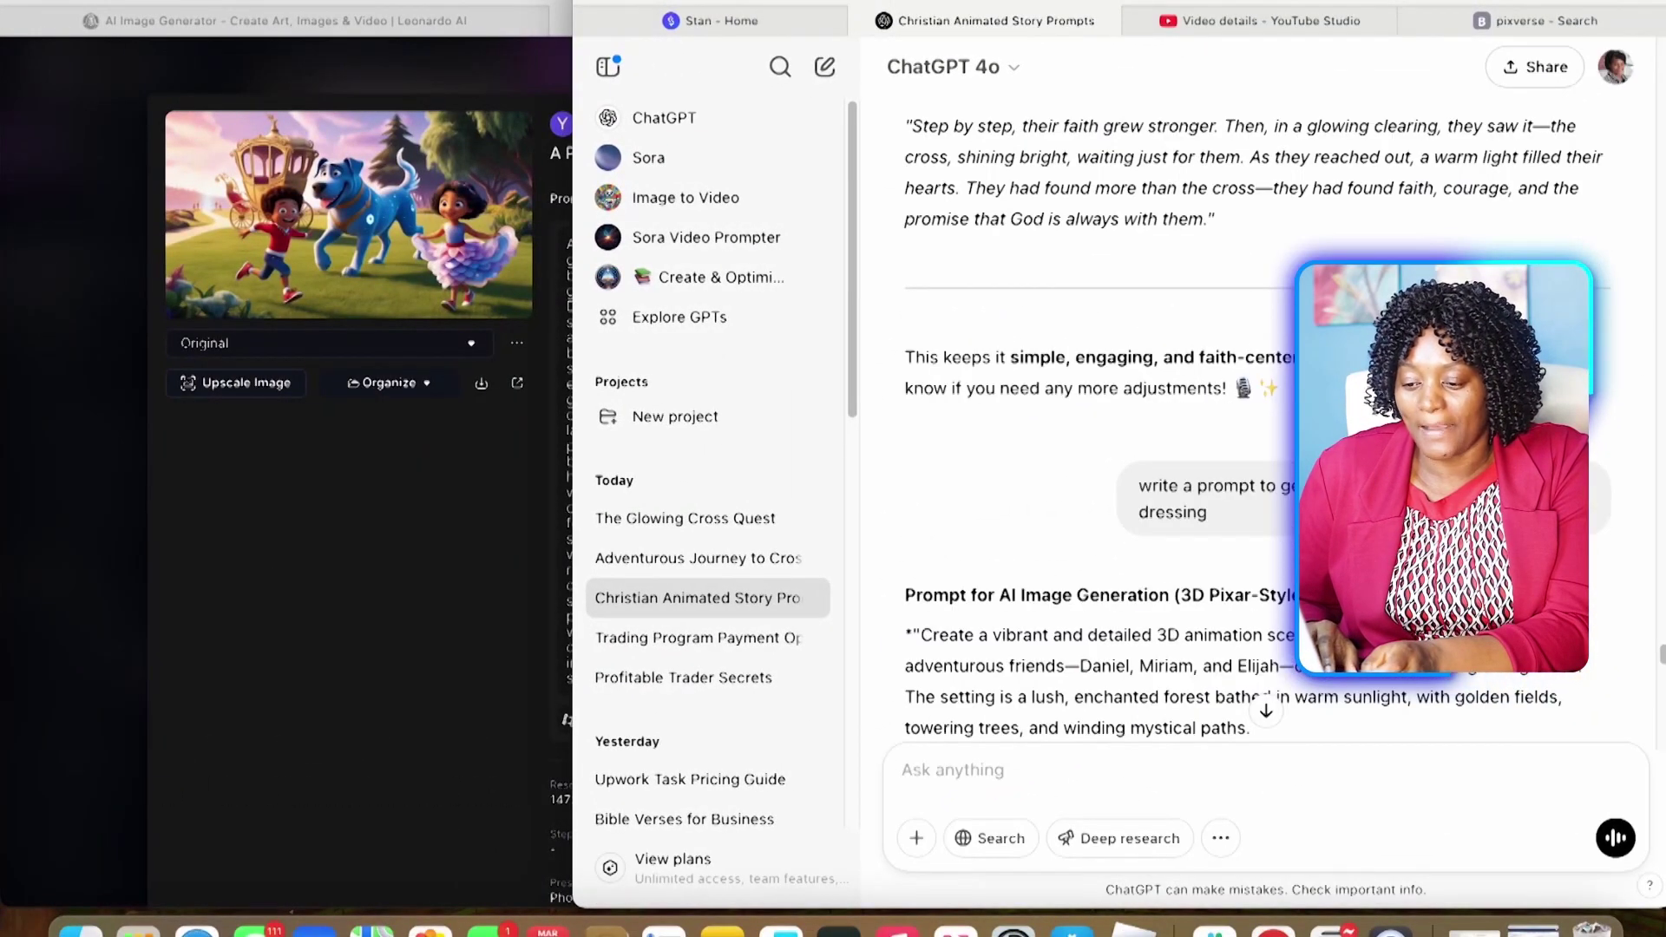
# Open Text to Speech in ElevenLabs and replace the script with "Come on! I know we're close! I can feel it!".
pyautogui.press('super+grave')
pyautogui.press('super+l')
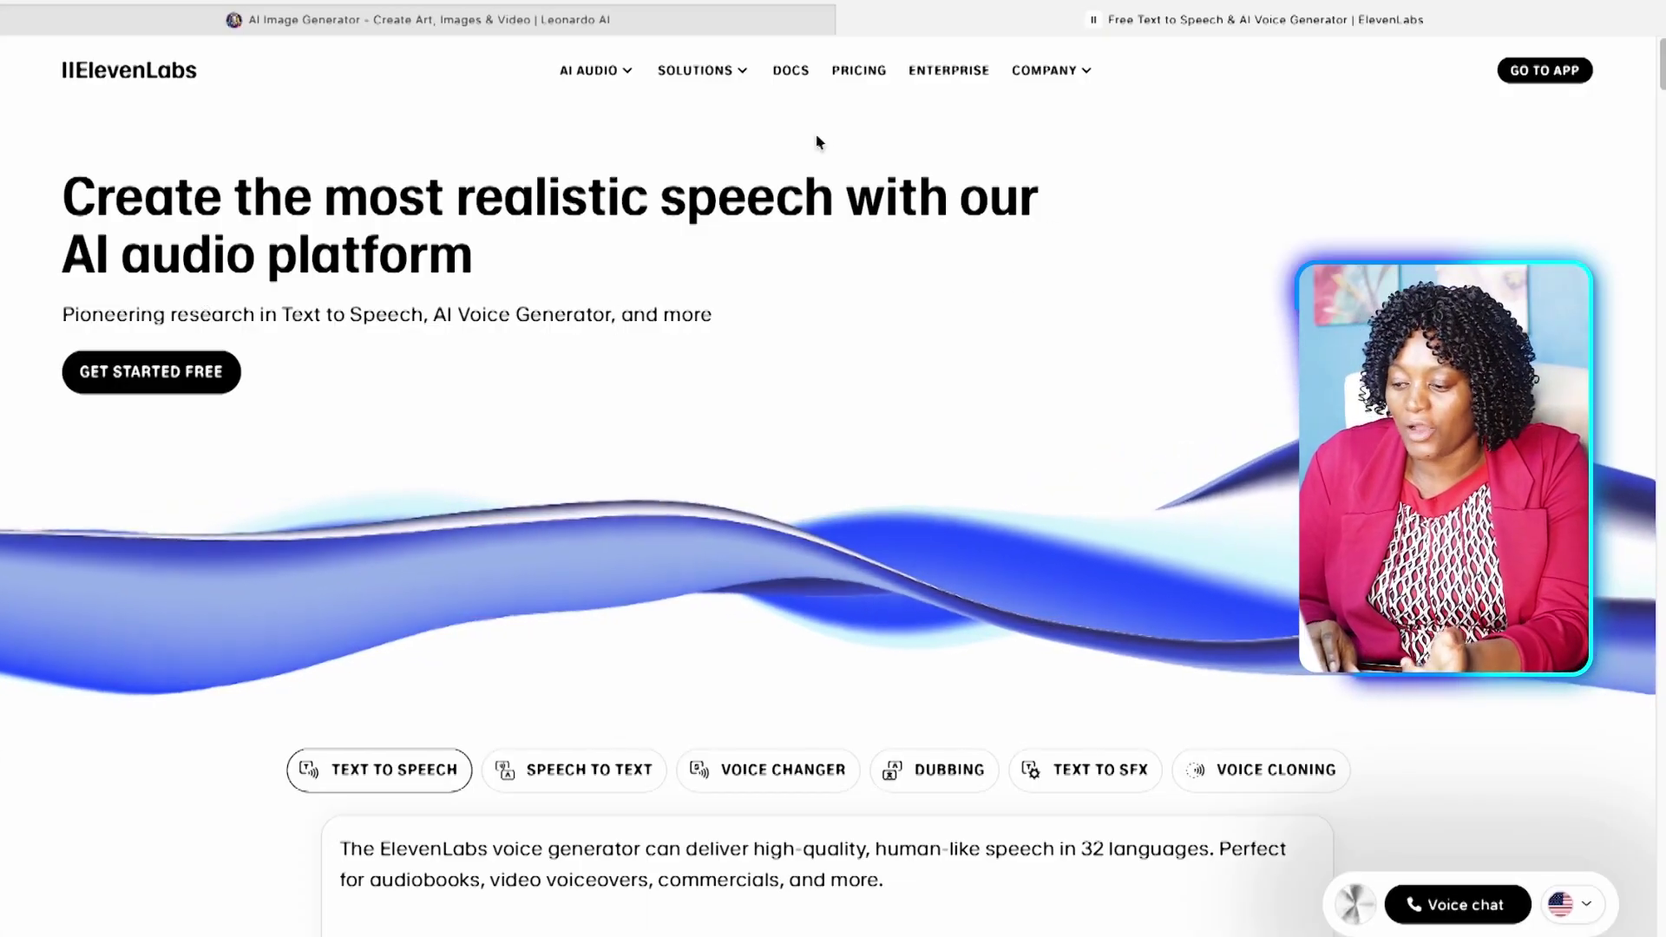
pyautogui.click(192, 372)
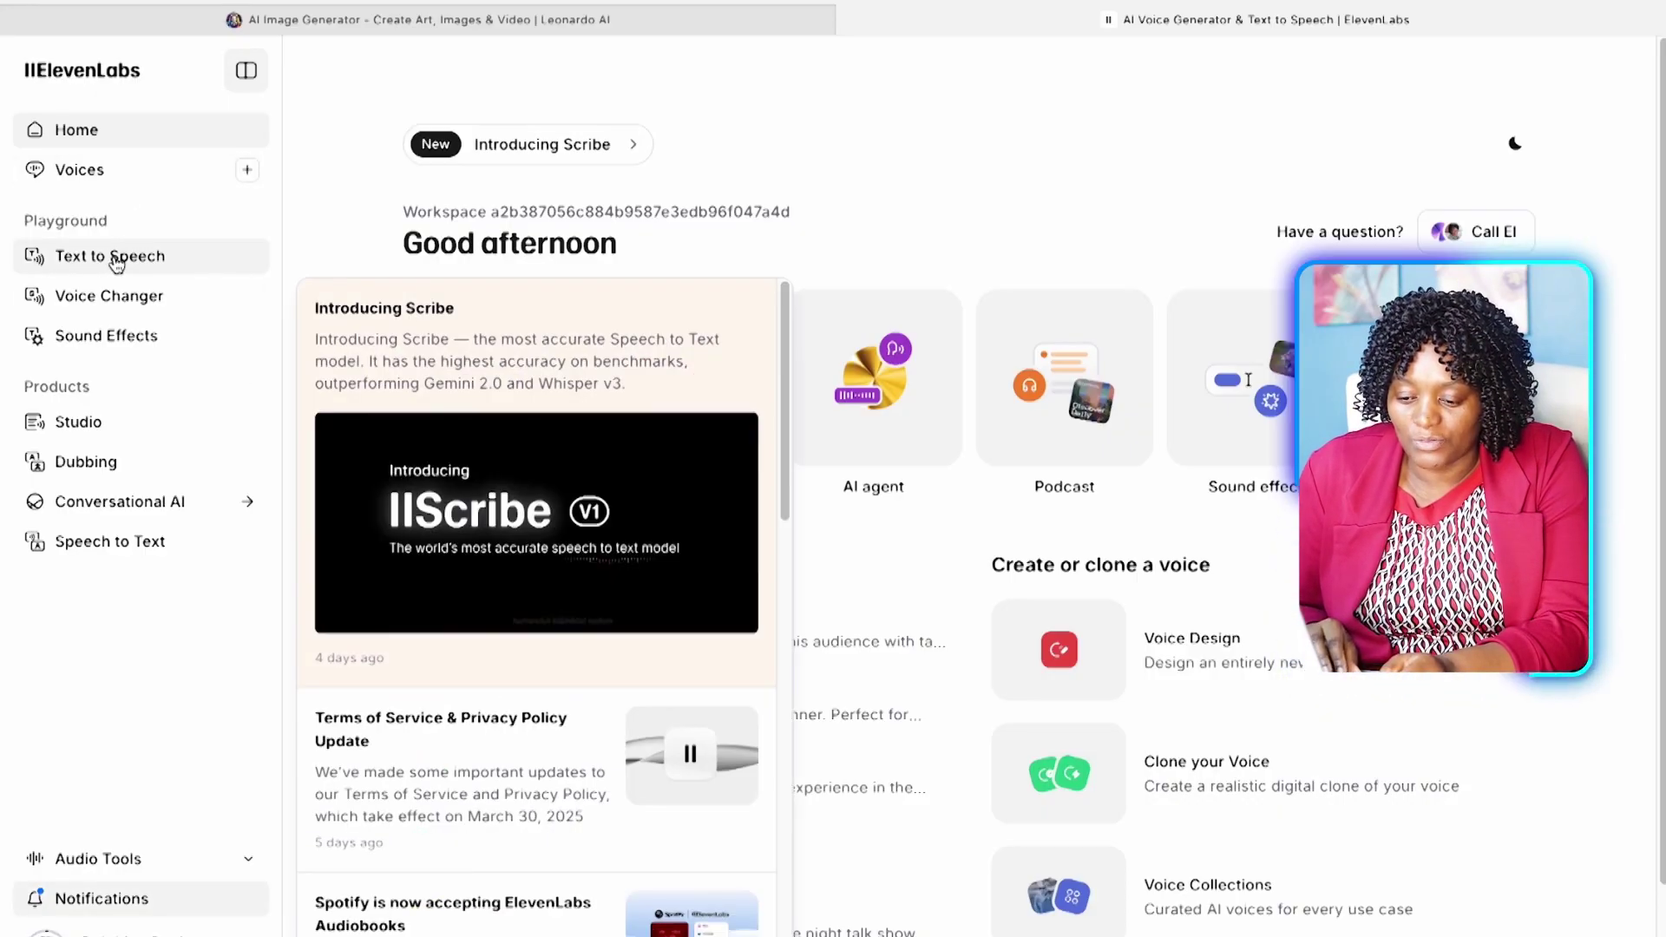
pyautogui.click(113, 259)
pyautogui.click(674, 359)
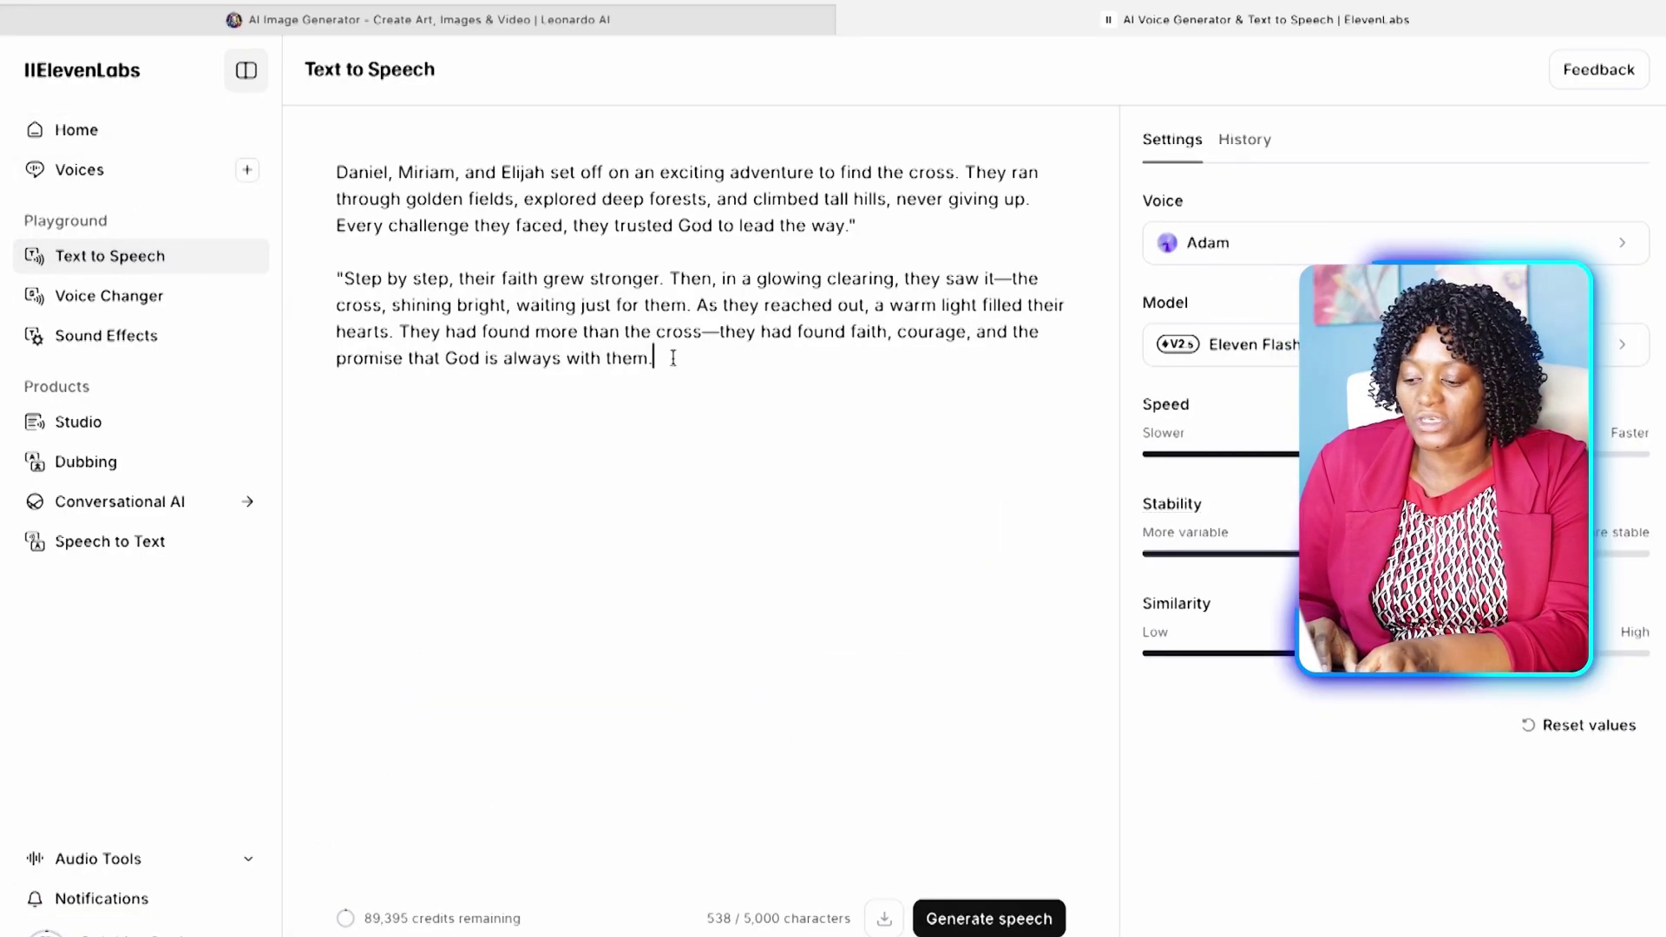
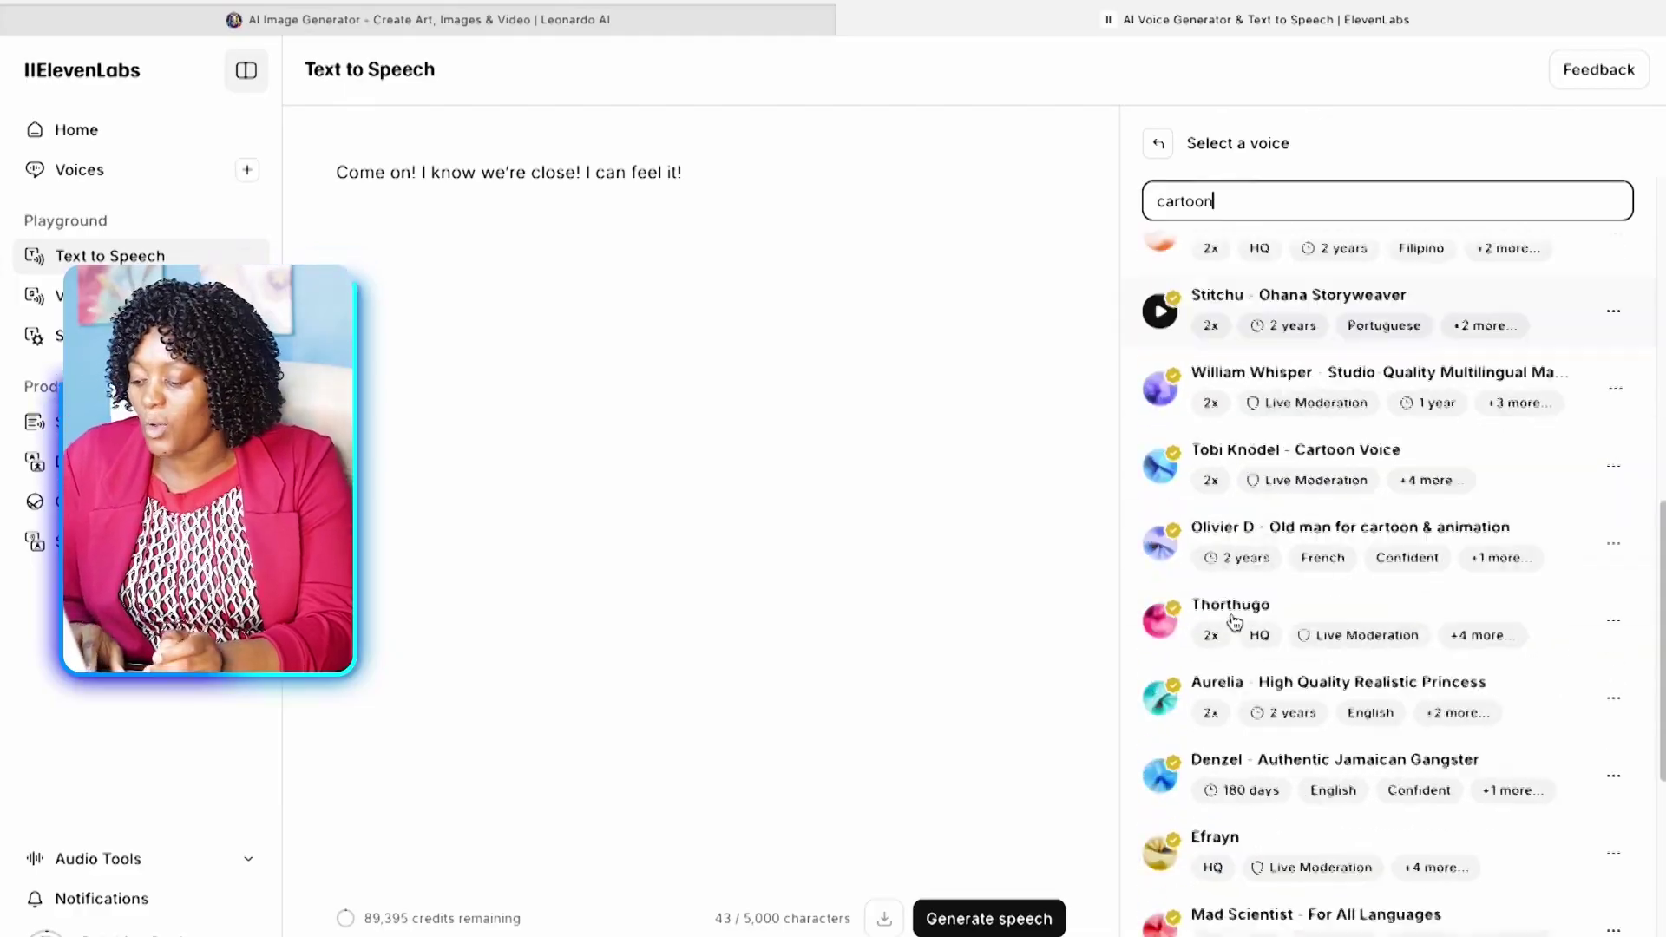
# Browse the "cartoon" voice results and open the details of the young Indian male voice meant for storytelling and animation videos.
pyautogui.scroll(7, 1234, 621)
pyautogui.scroll(10, 1234, 620)
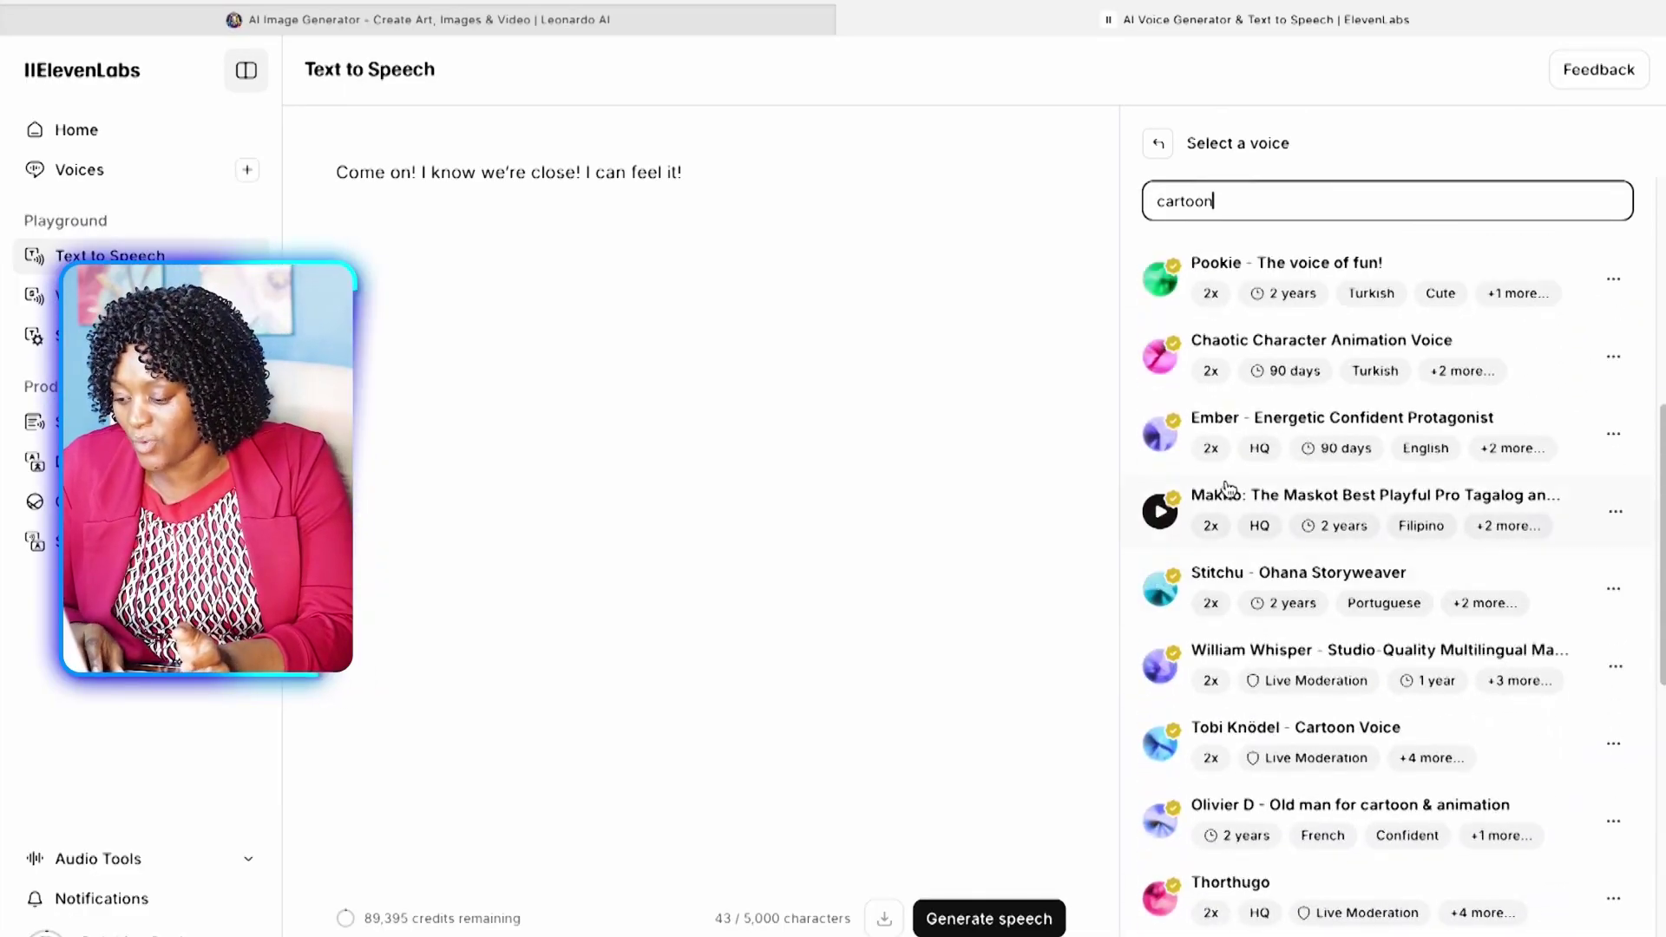
pyautogui.scroll(-12, 1269, 280)
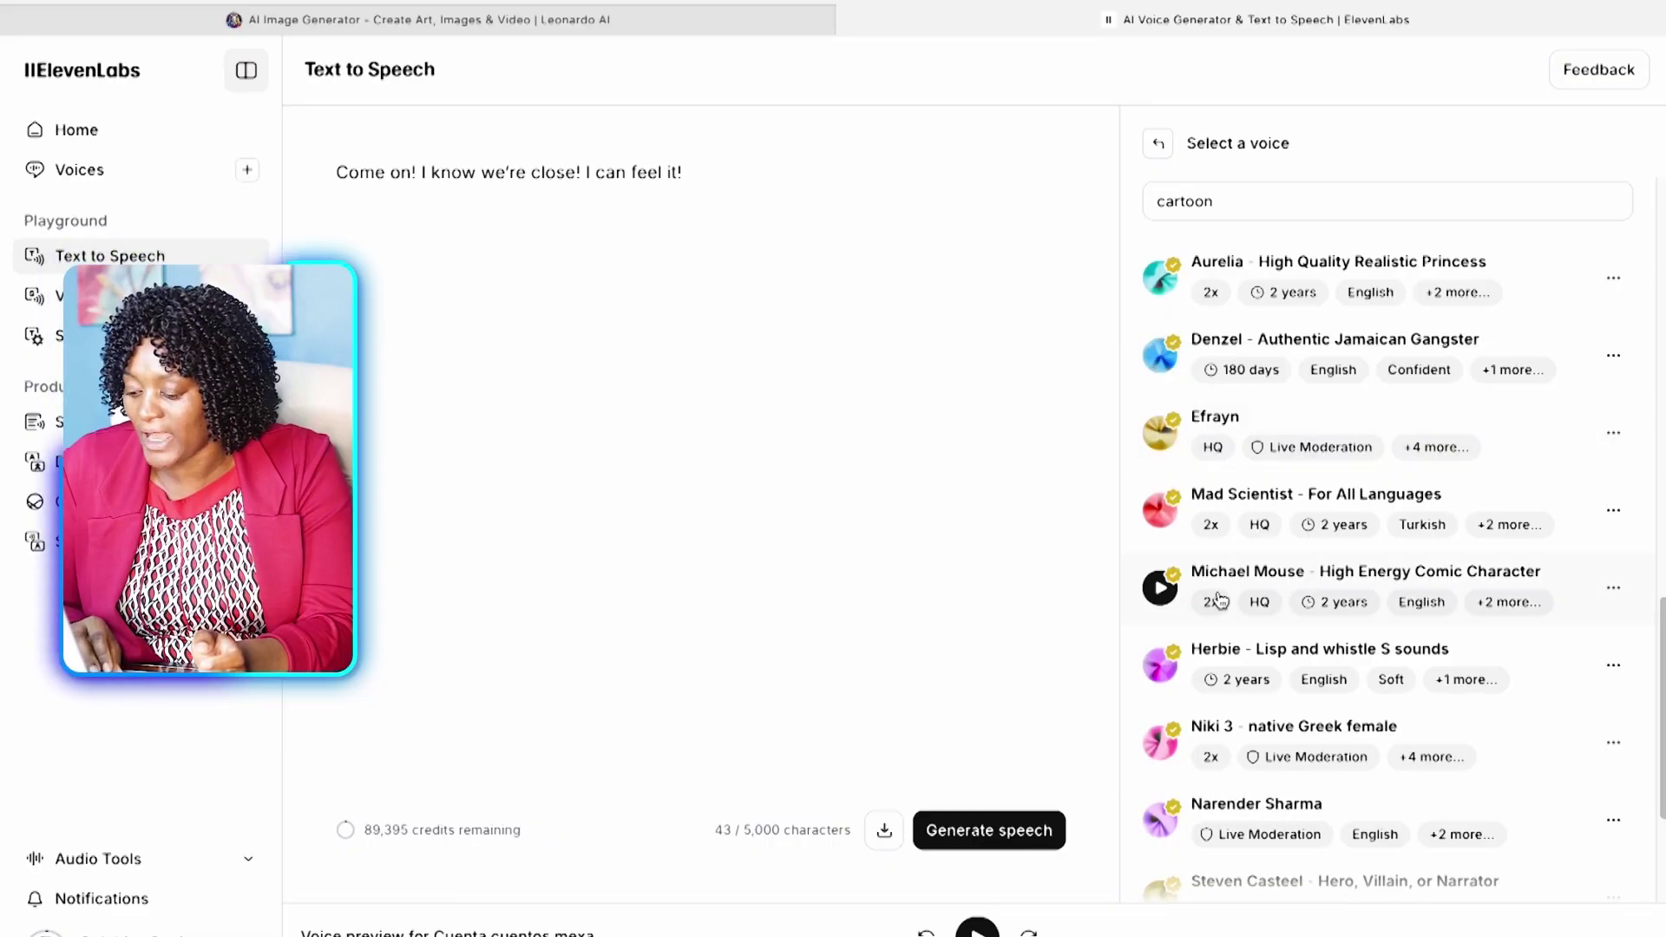
pyautogui.scroll(-3, 1241, 573)
pyautogui.click(1272, 545)
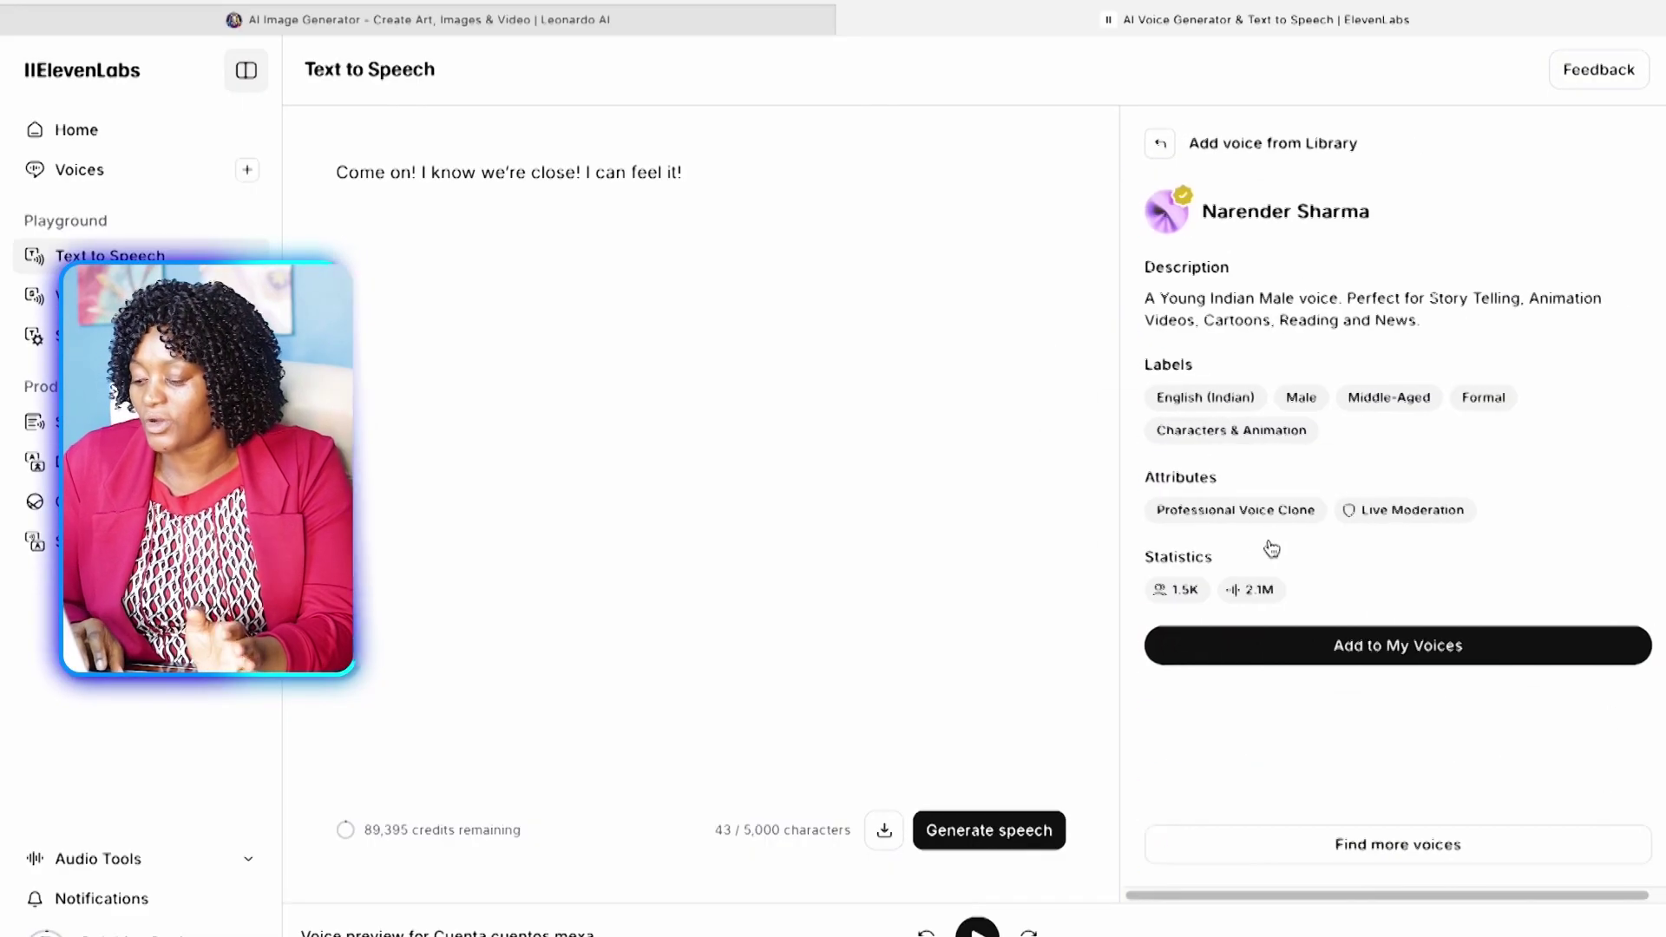
# Add the young Indian male voice to My Voices, and choose "Maverick - The Epic Powerful Heroic Legend" as the speech voice.
pyautogui.click(1352, 649)
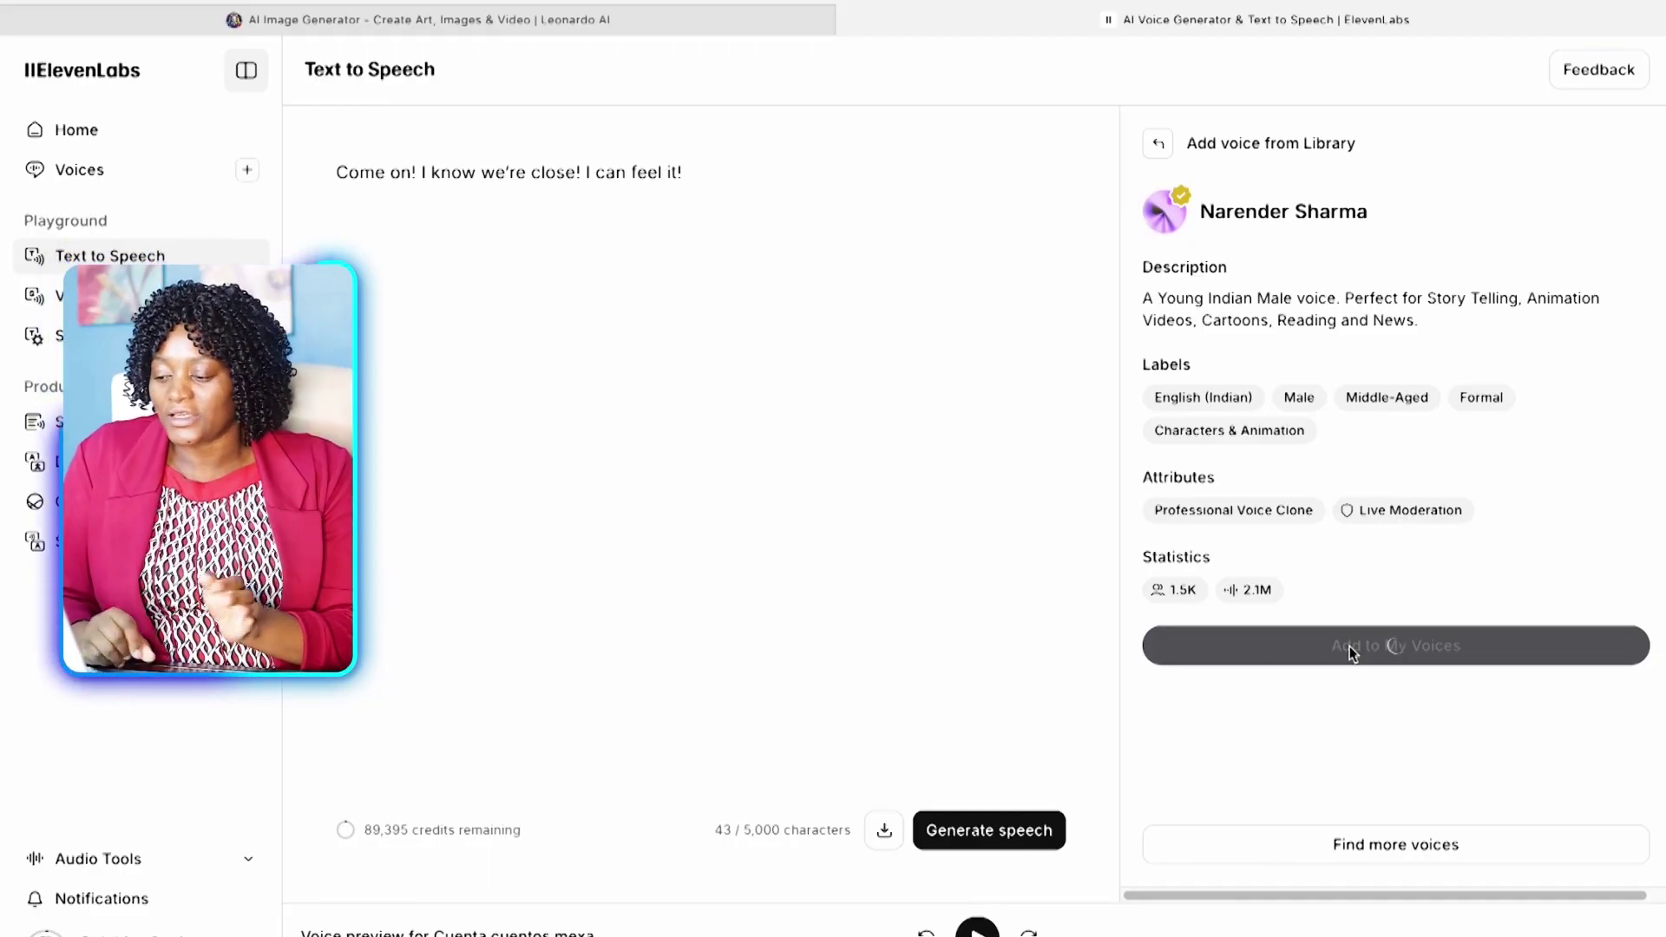
pyautogui.click(1157, 145)
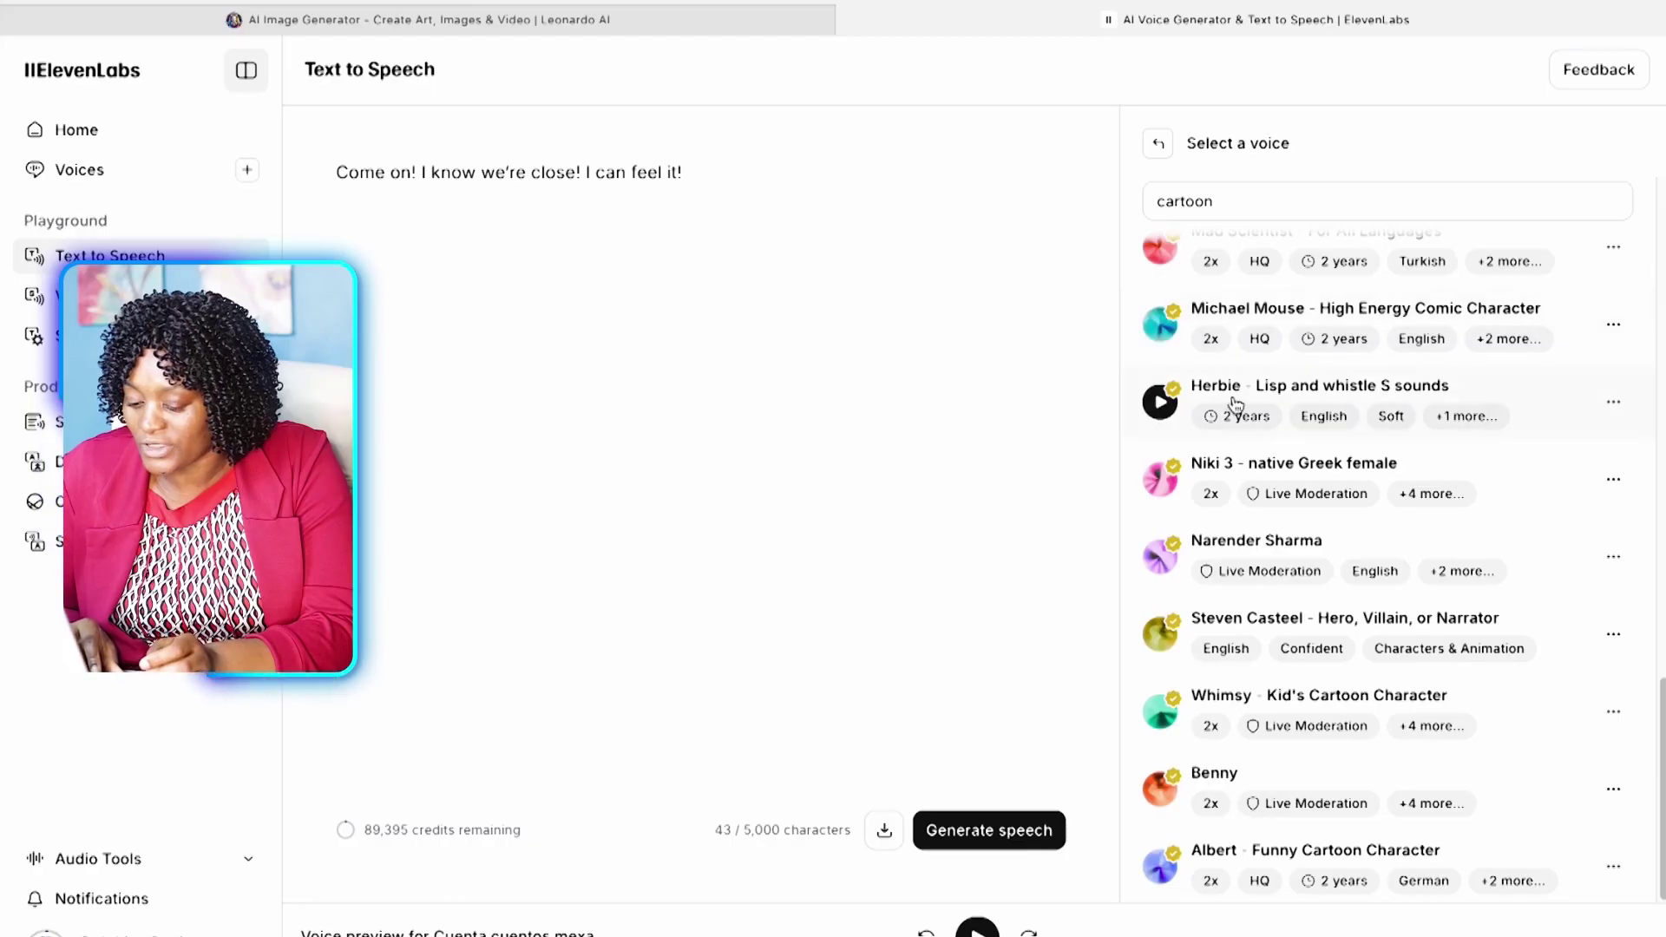
pyautogui.scroll(15, 1228, 413)
pyautogui.click(1254, 269)
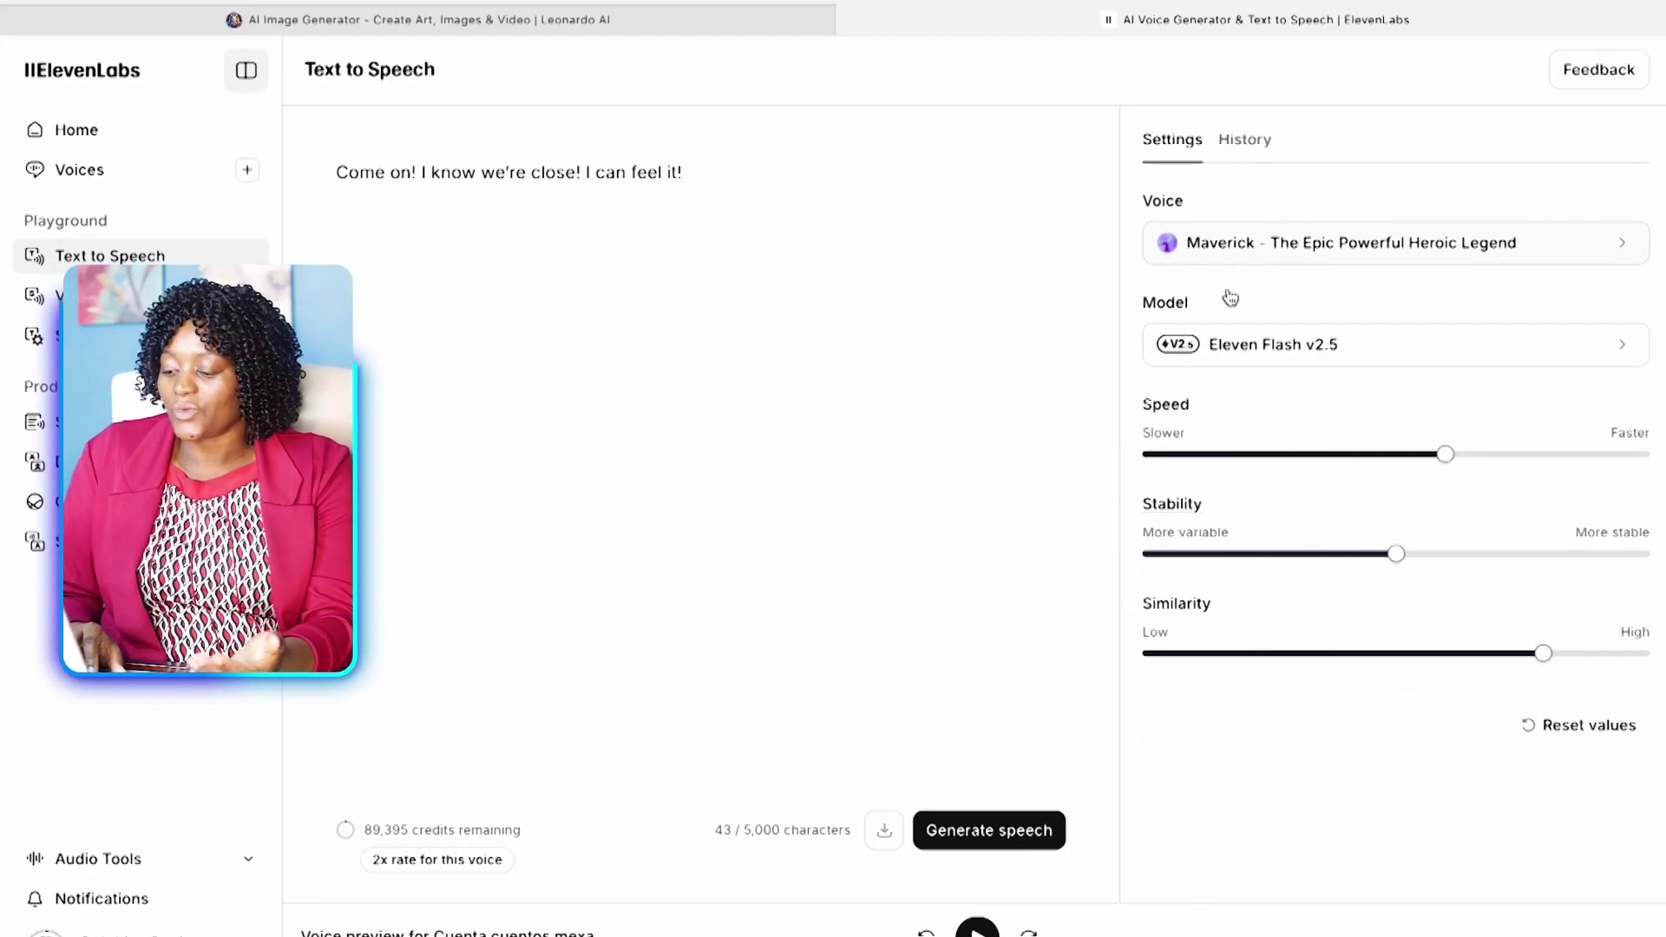
# Generate speech for the "Come on! I know we're close! I can feel it!" script and download the audio.
pyautogui.click(984, 834)
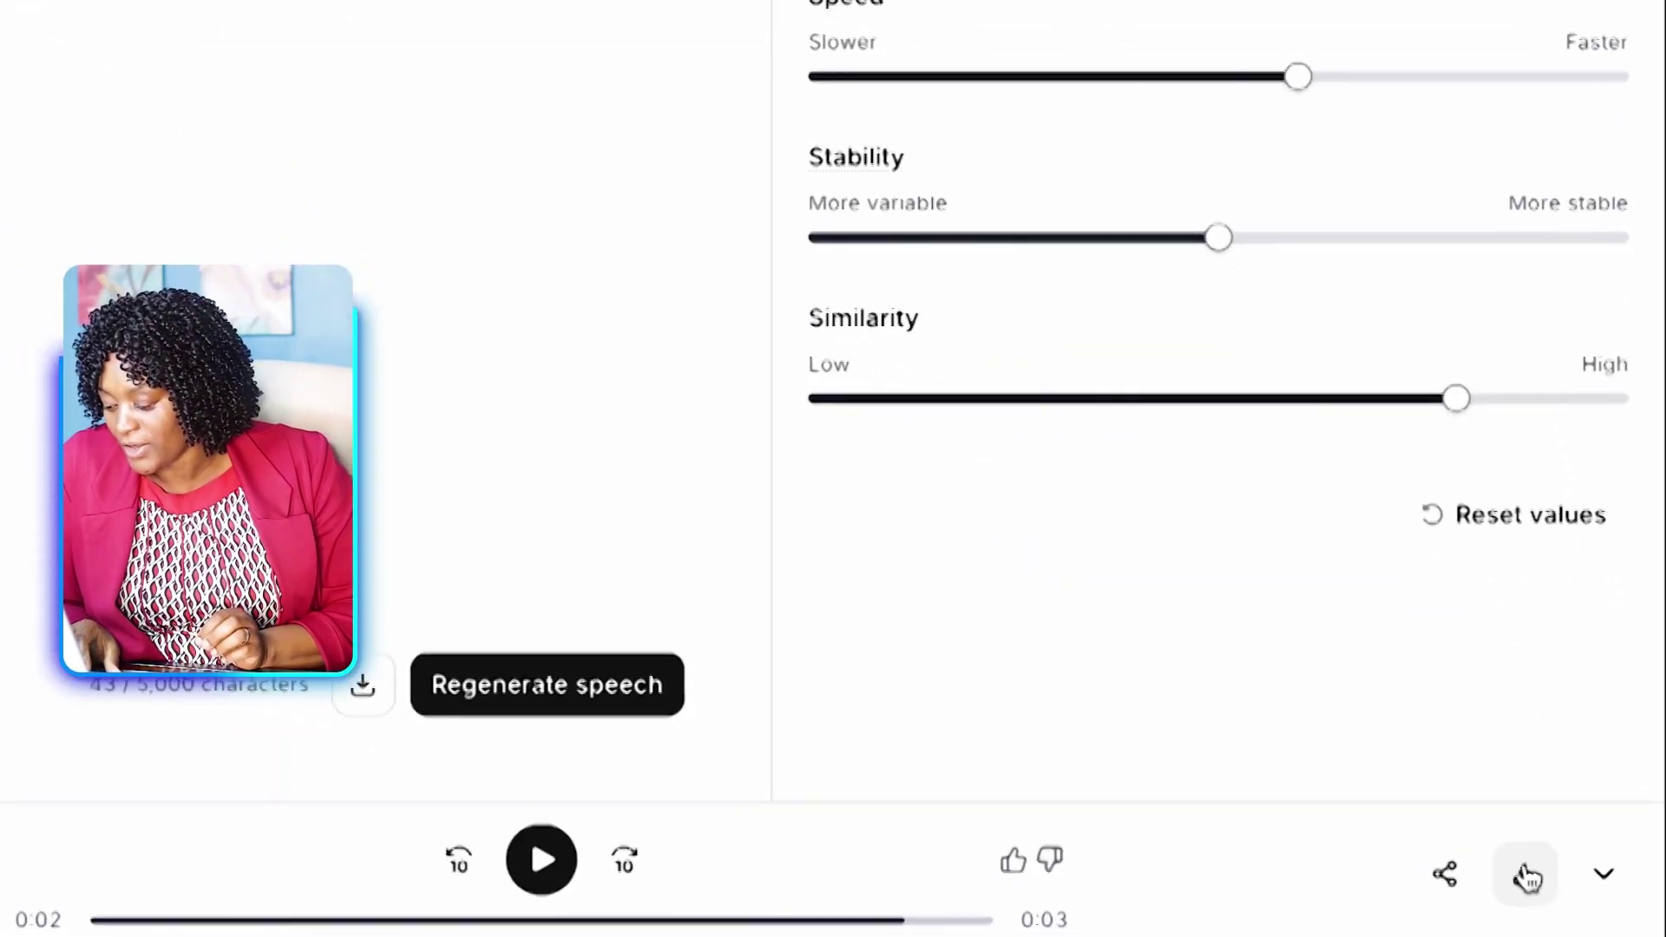
pyautogui.click(1517, 868)
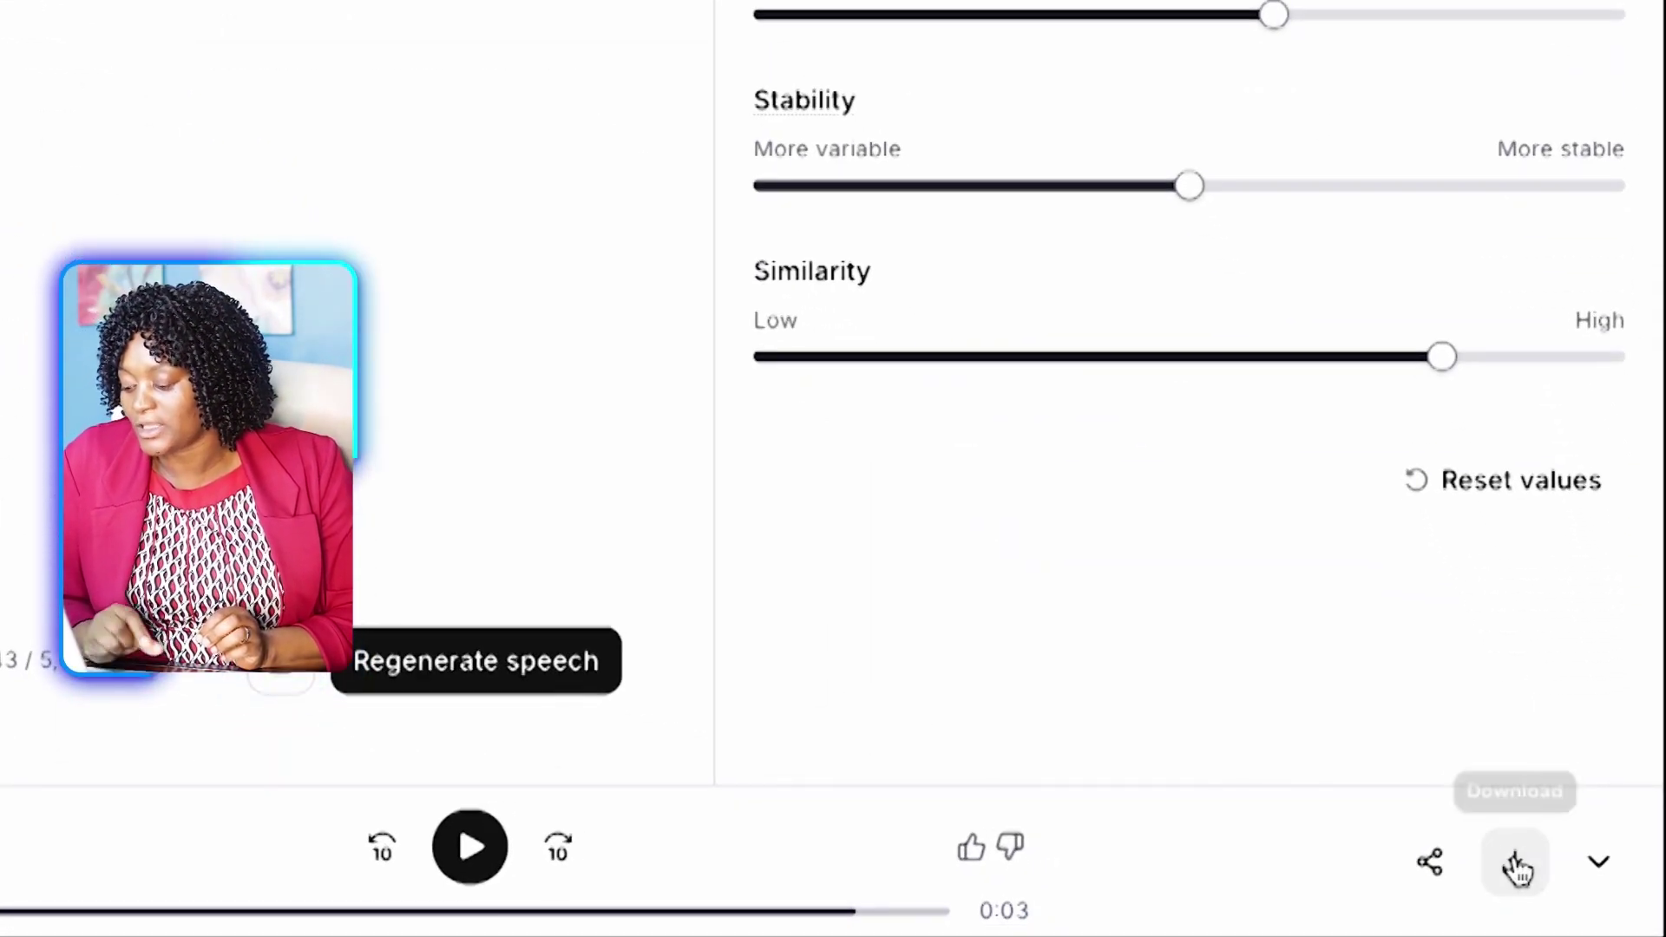
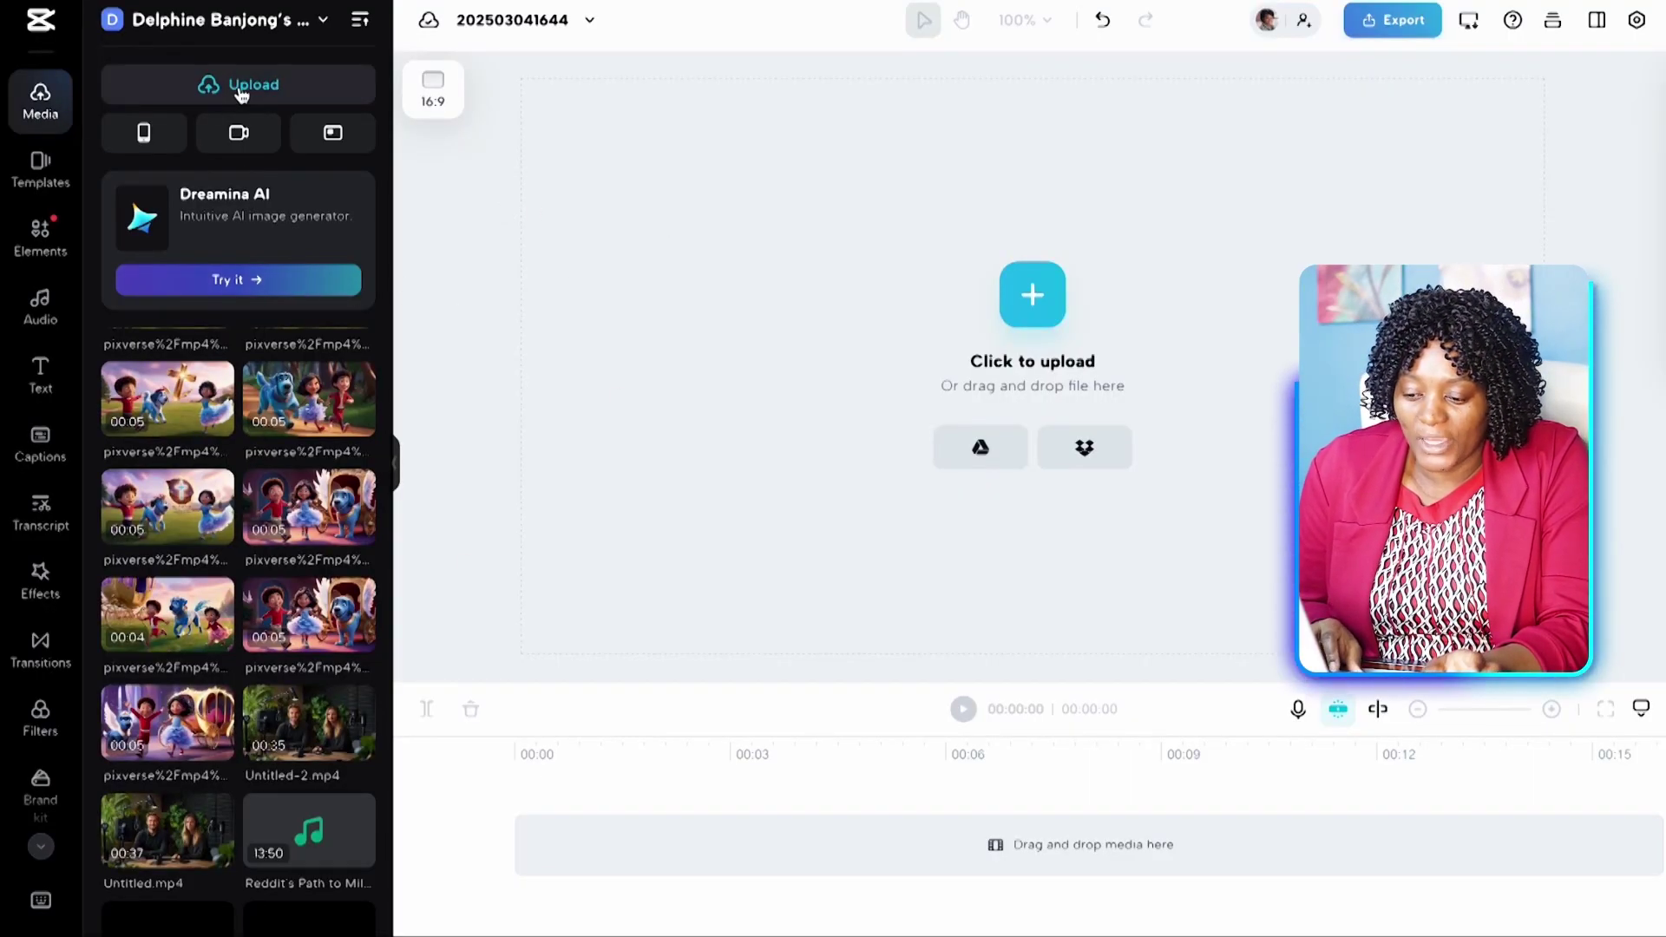
# In CapCut, upload the nine pixverse MP4 clips from the Videos folder to the project media.
pyautogui.moveTo(242, 96)
pyautogui.click(202, 156)
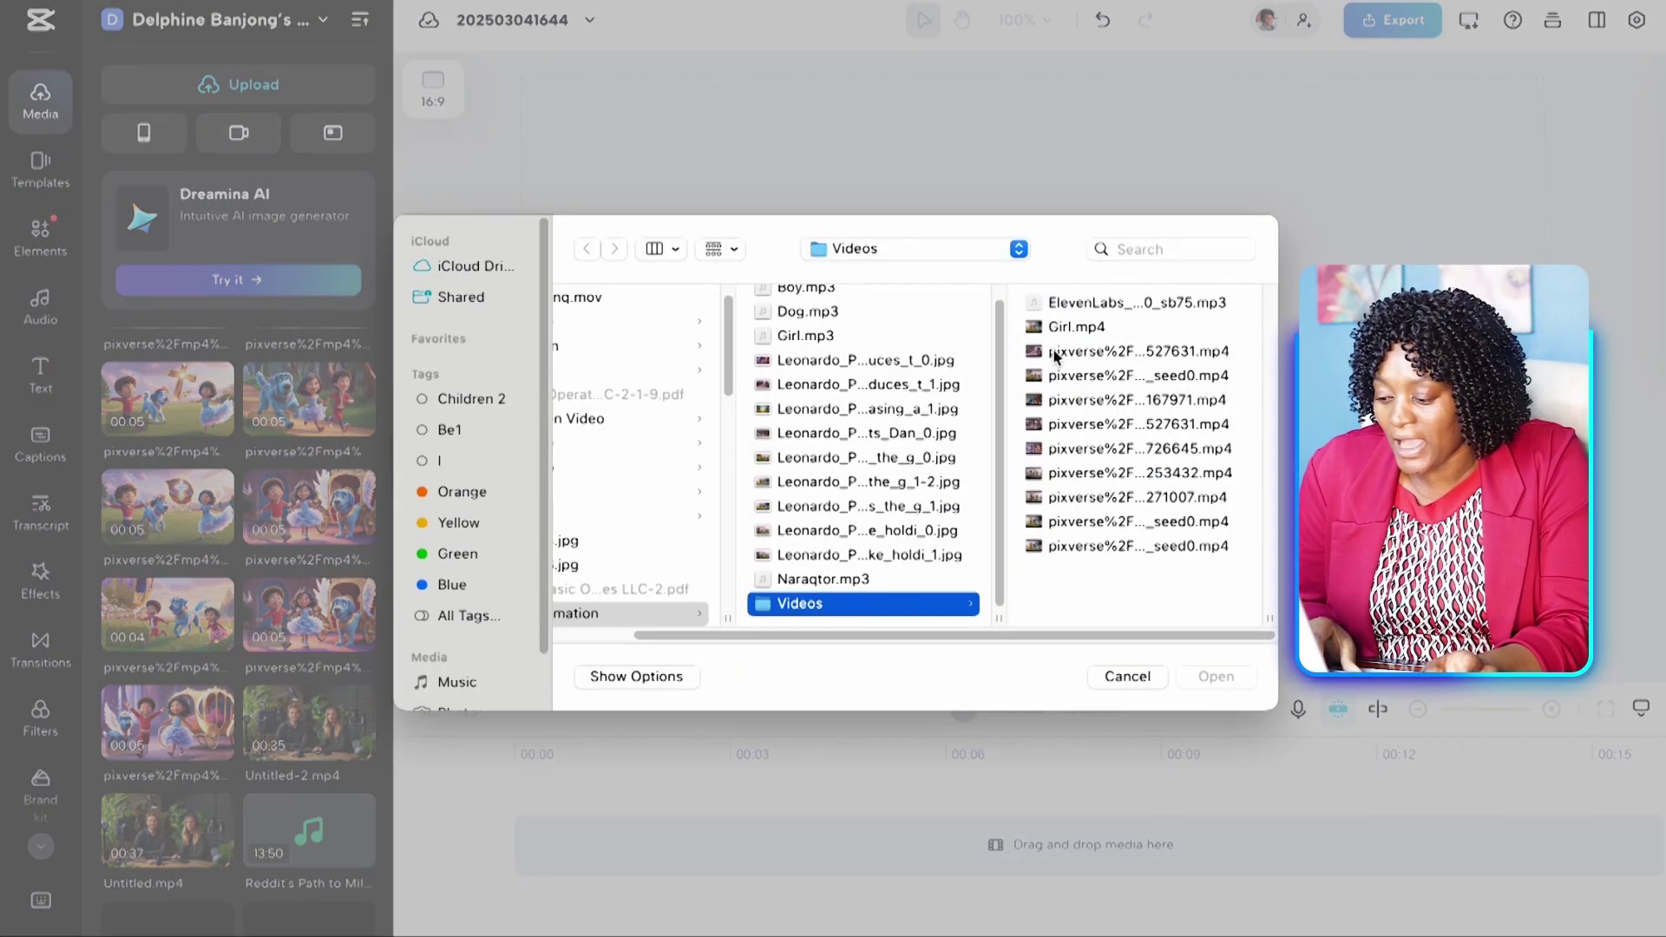
pyautogui.click(1055, 352)
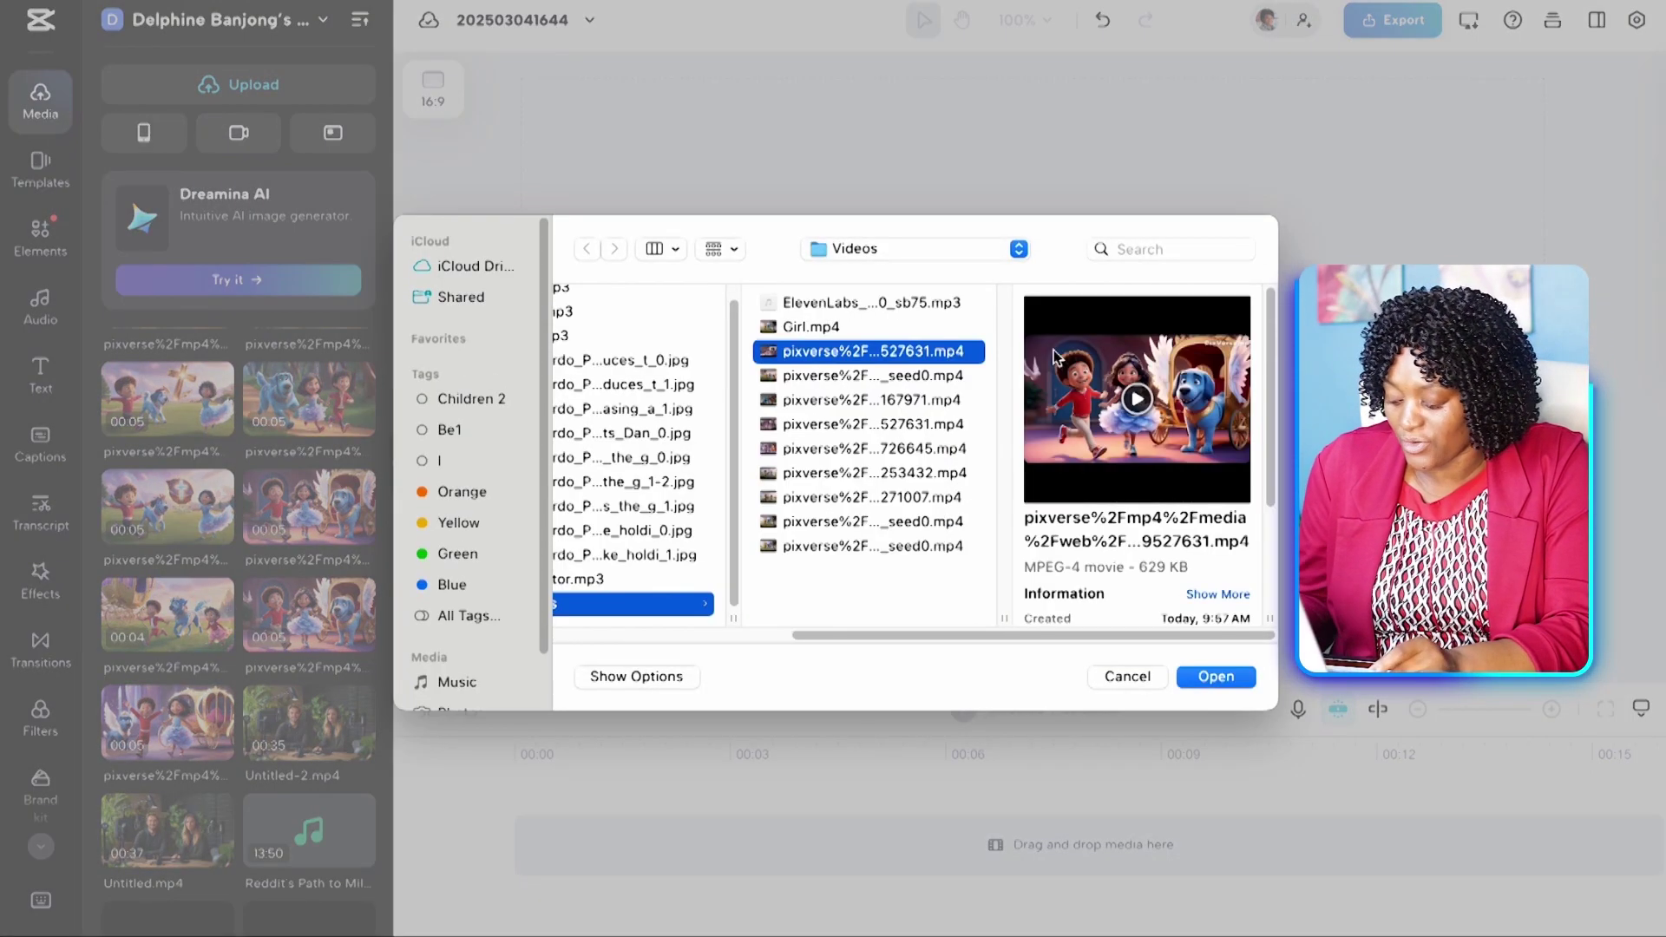
pyautogui.hotkey('shift', 'Down')
pyautogui.hotkey('shift', 'Down')
pyautogui.hotkey('shift', 'Down')
pyautogui.hotkey('shift', 'Down')
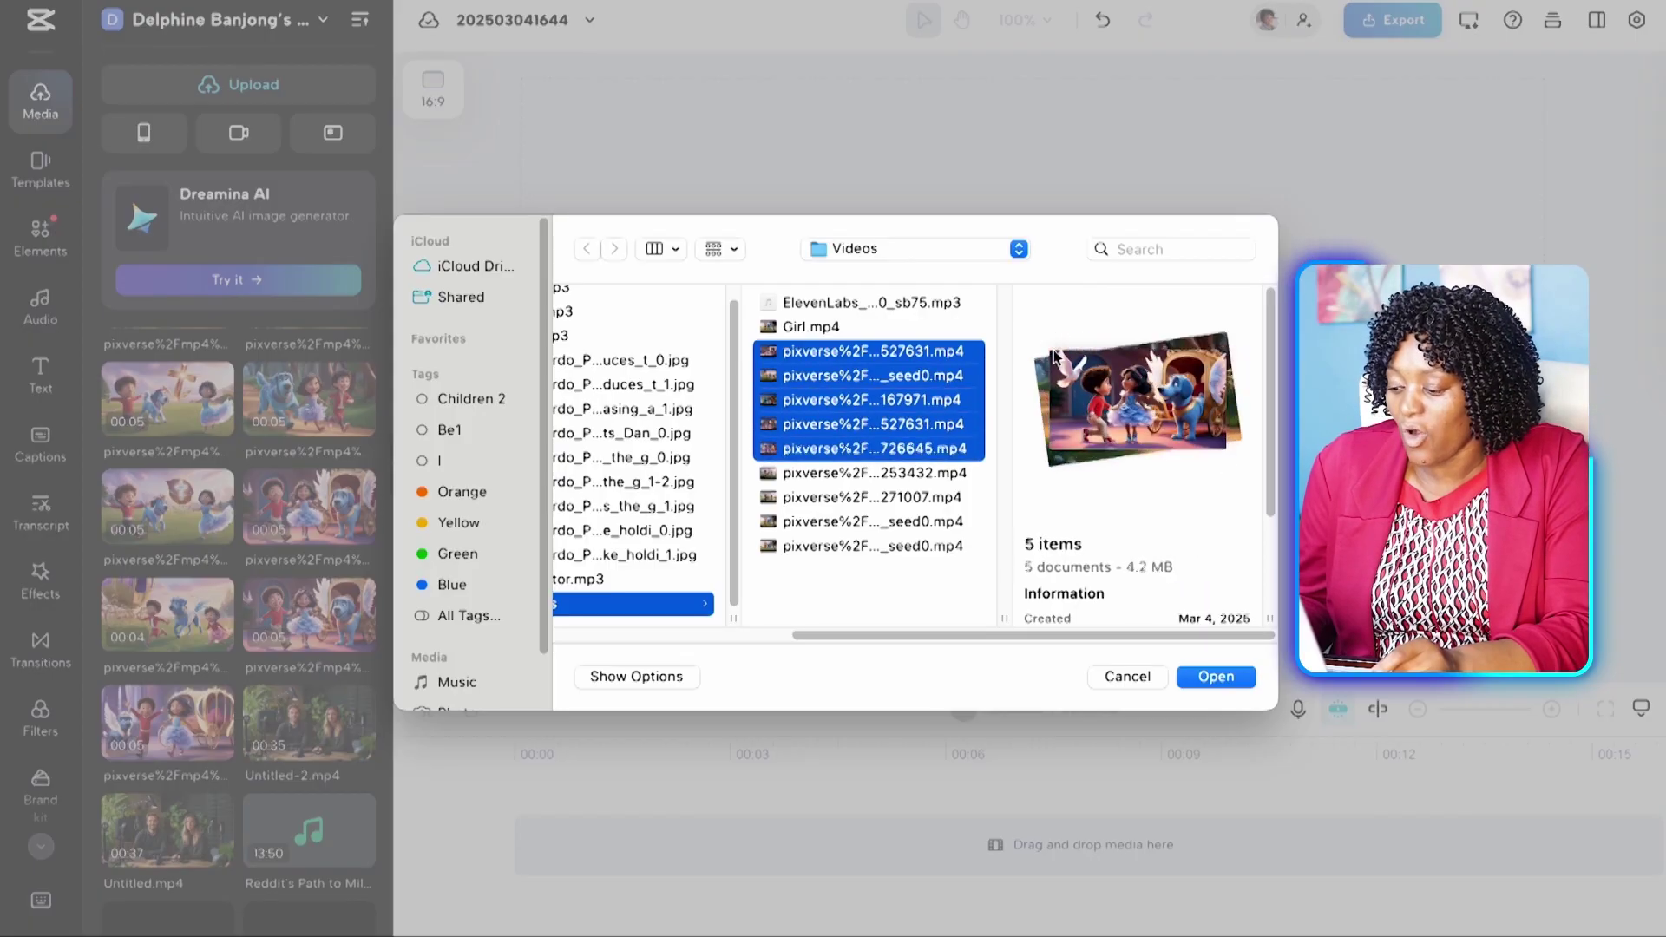
pyautogui.hotkey('shift', 'Down')
pyautogui.hotkey('shift', 'Down')
pyautogui.hotkey('shift', 'Down')
pyautogui.hotkey('shift', 'Down')
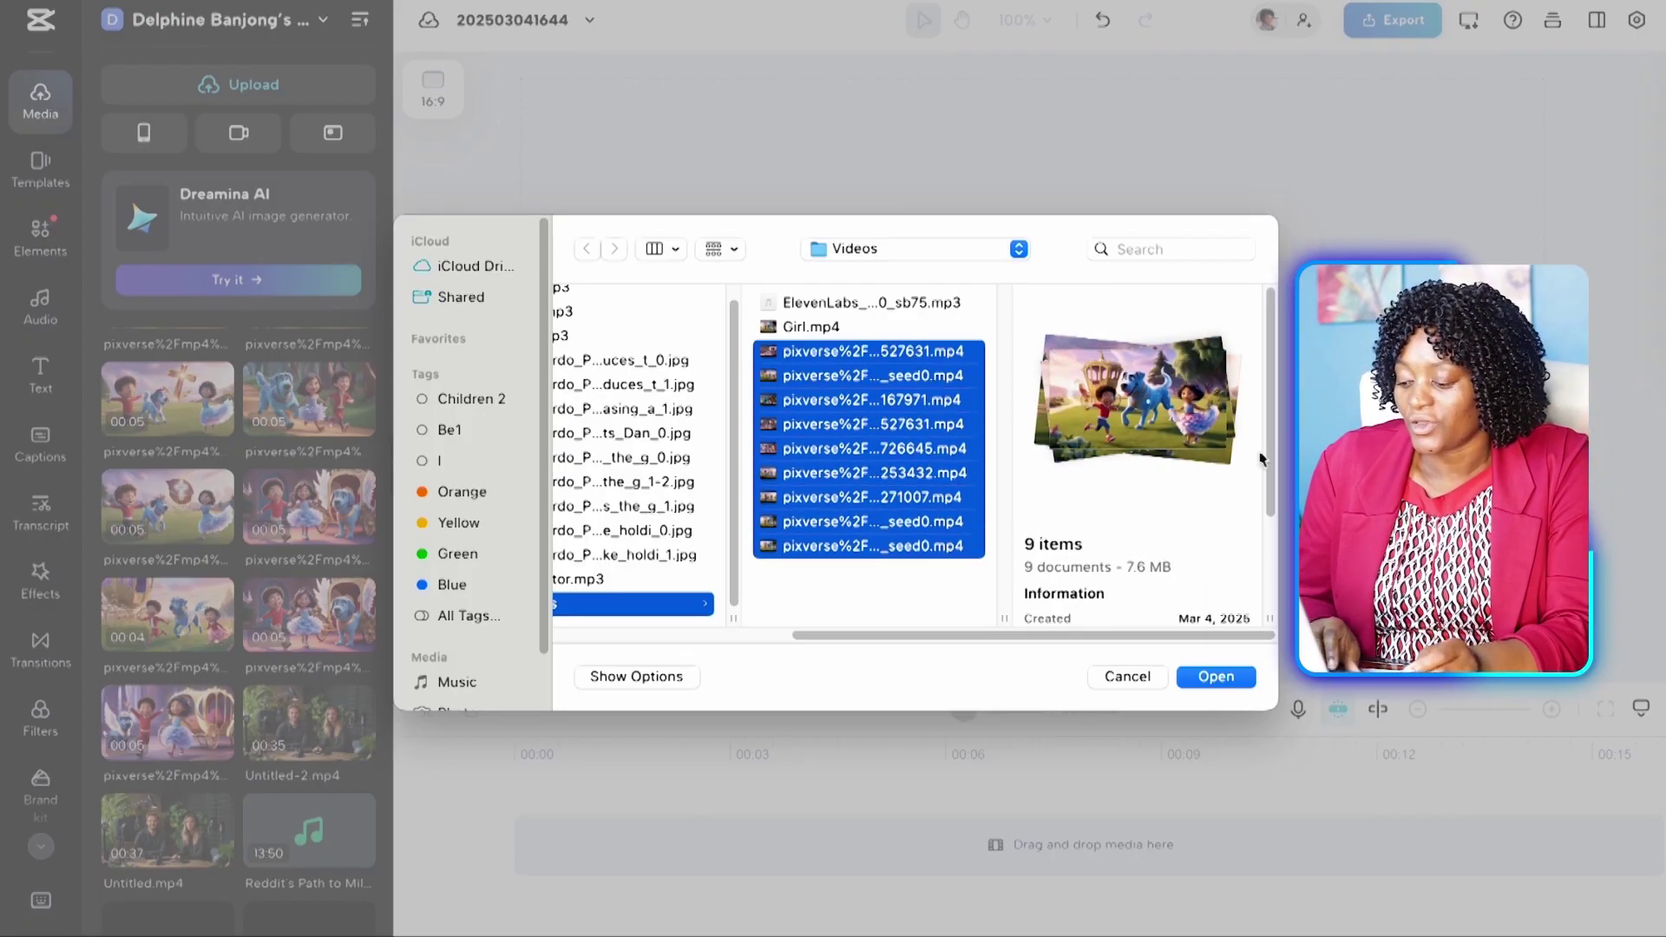
pyautogui.click(1213, 677)
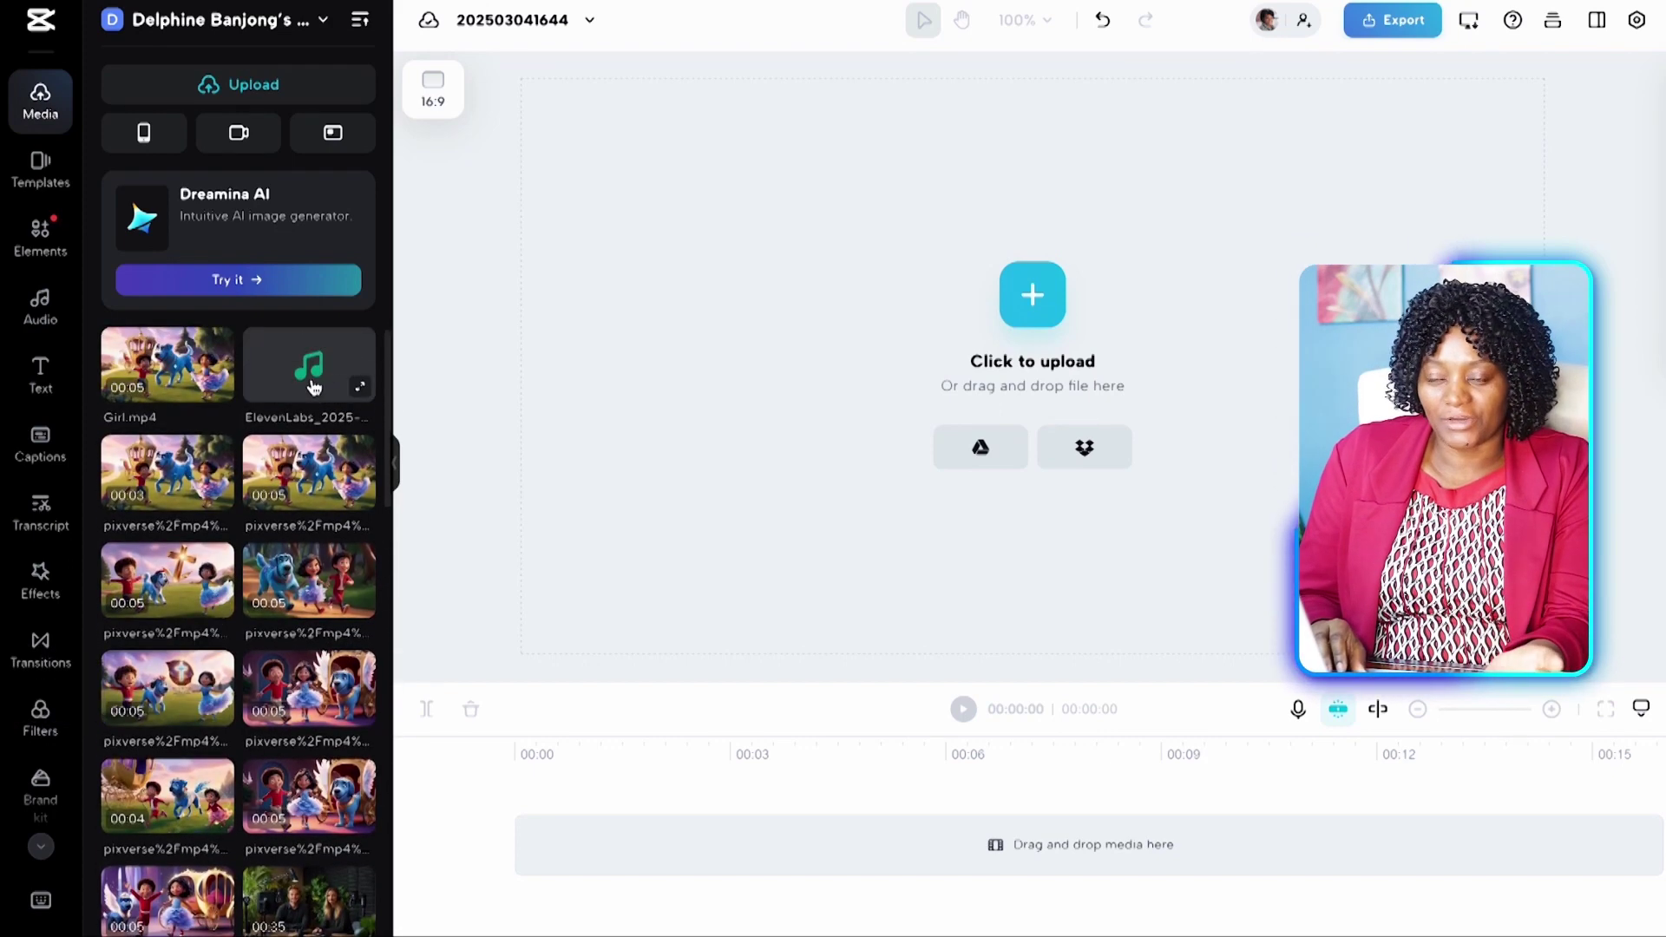
# Place four clips in sequence on the timeline: two golden-carriage scenes, the meadow scene and the glowing-cross scene.
pyautogui.scroll(-3, 194, 640)
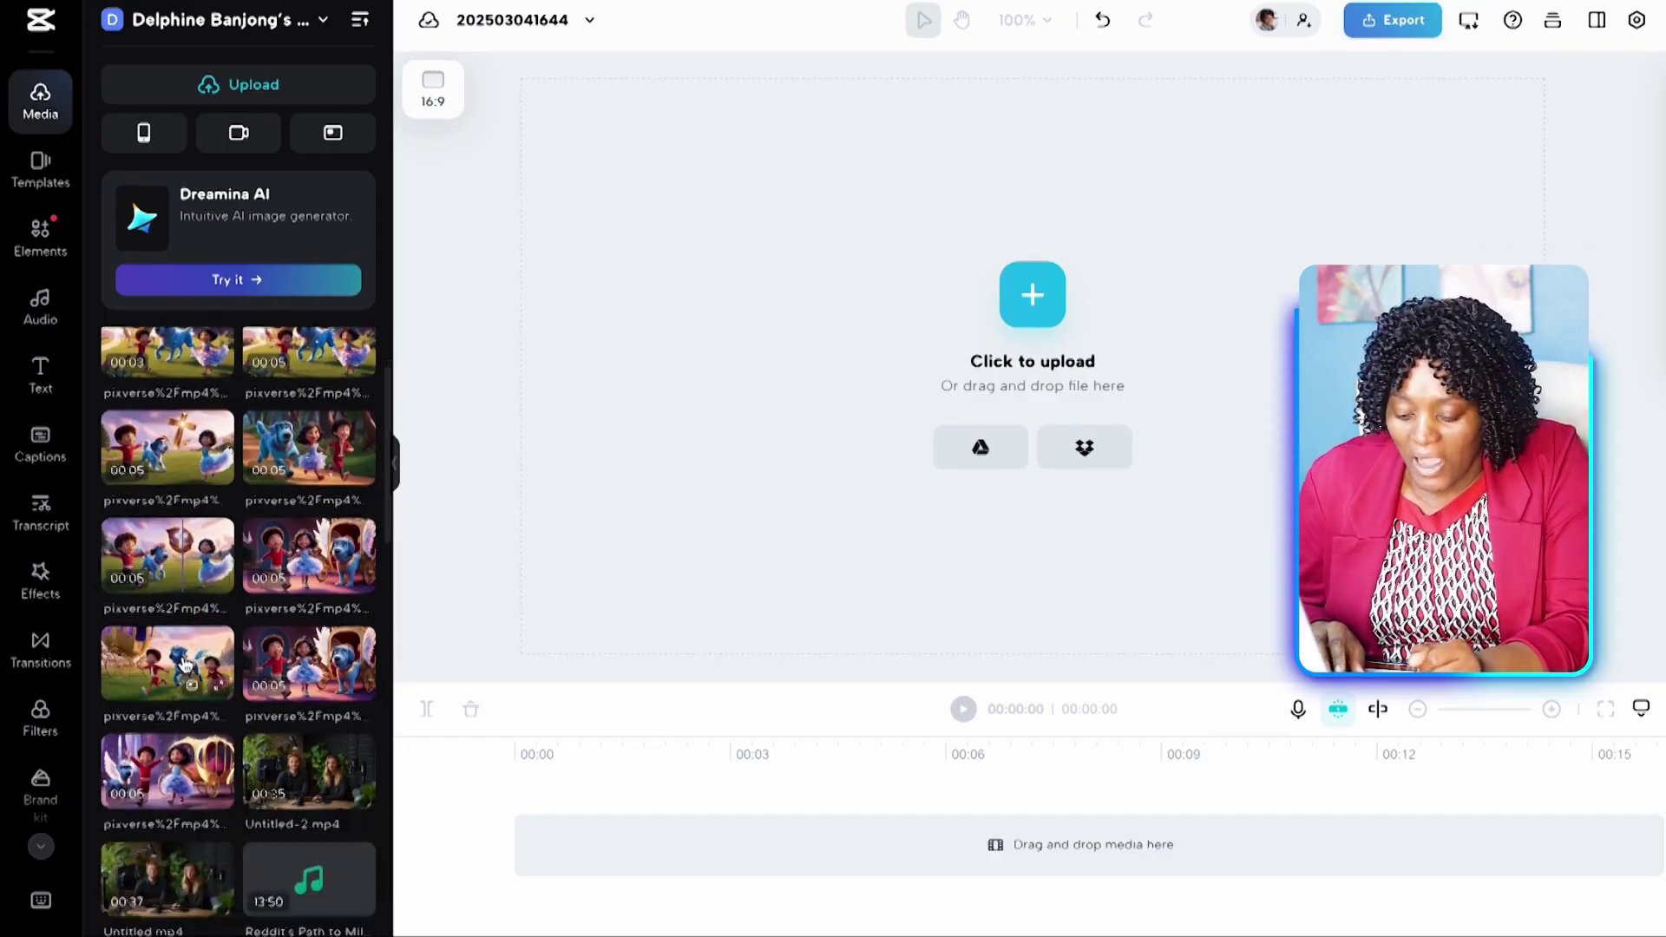
pyautogui.moveTo(160, 610); pyautogui.dragTo(540, 860)
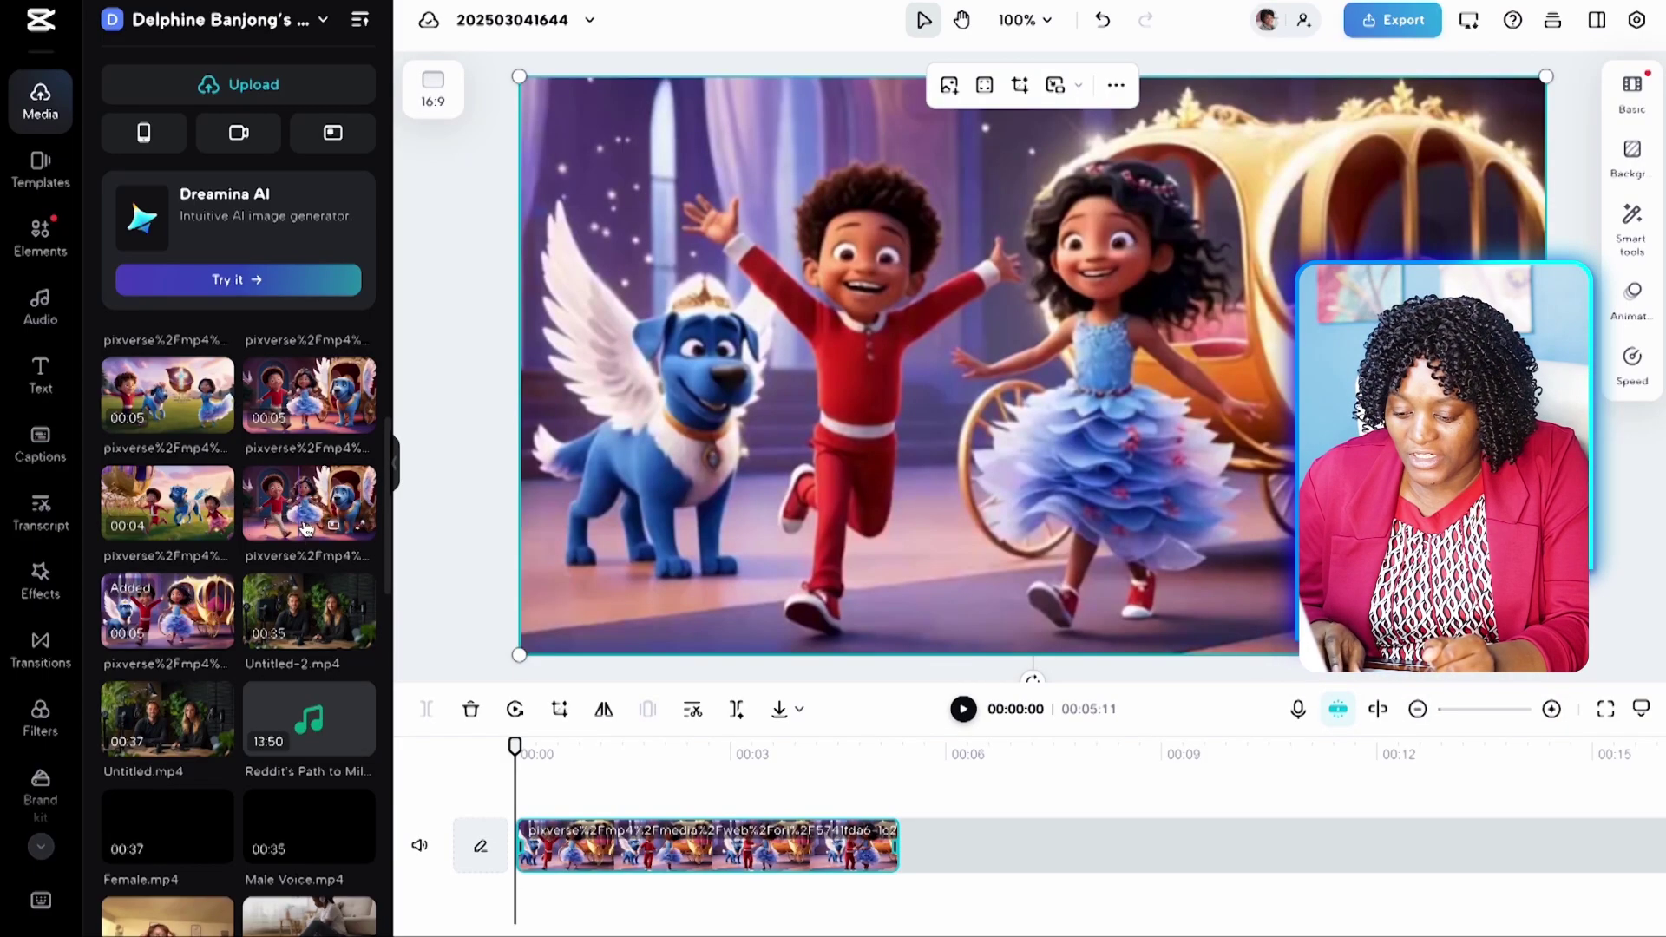
pyautogui.moveTo(309, 503); pyautogui.dragTo(911, 846)
pyautogui.moveTo(308, 503); pyautogui.dragTo(1343, 882)
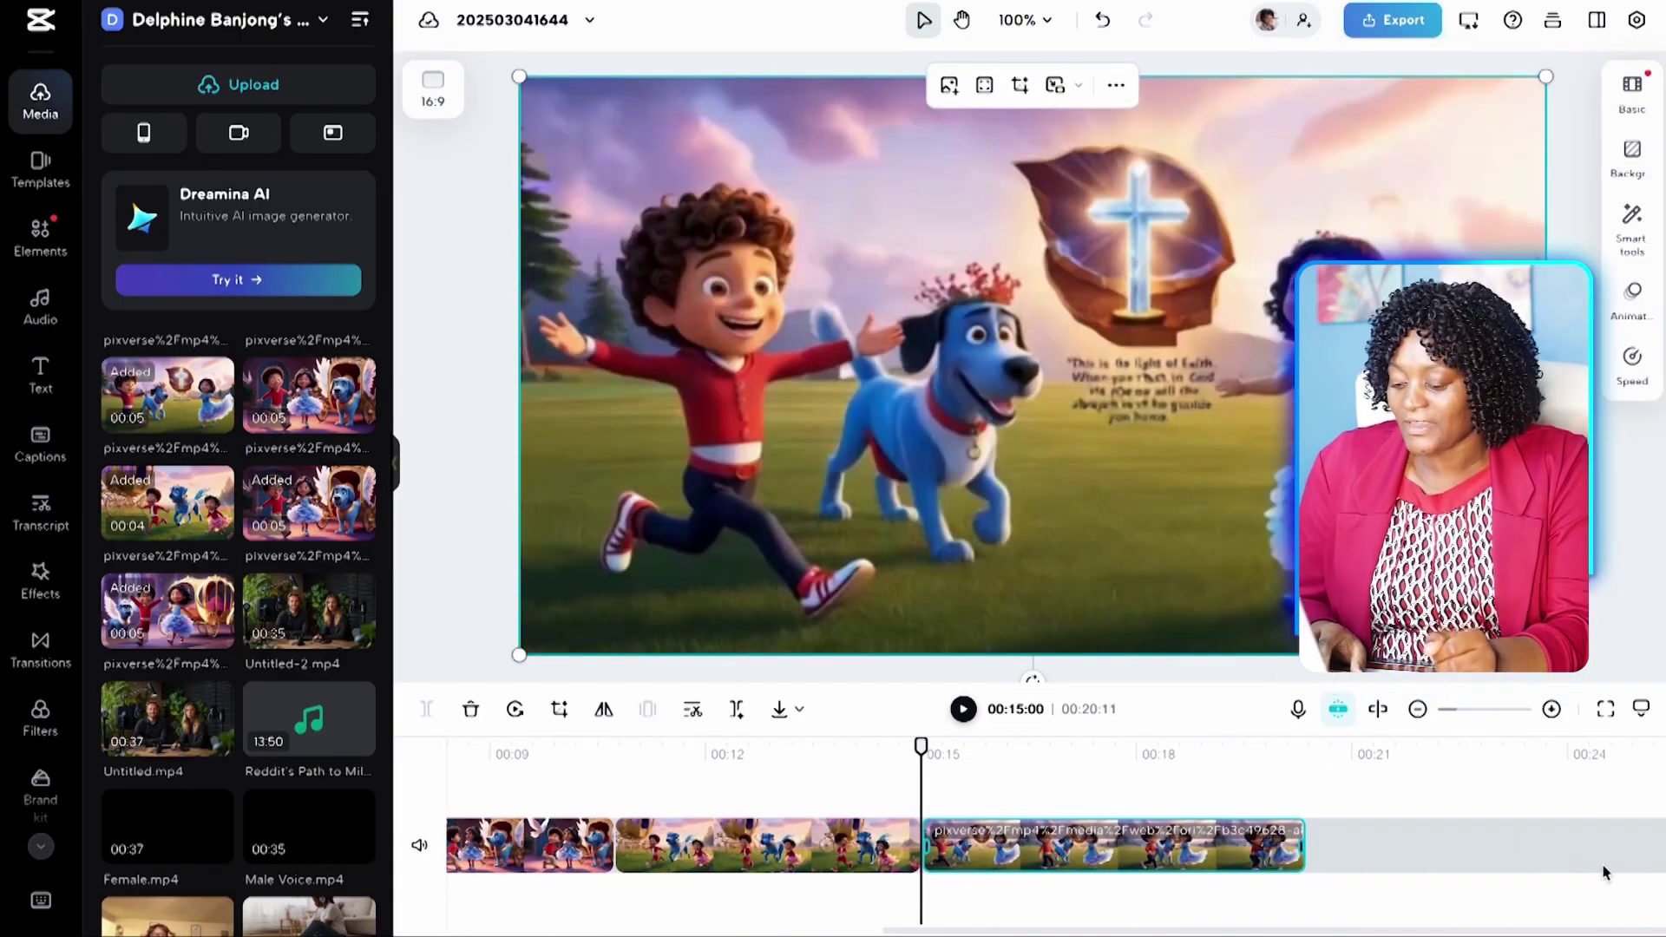
# Add the ElevenLabs audio file on a track below the video clips, starting at 00:00.
pyautogui.hscroll(-5, 1203, 846)
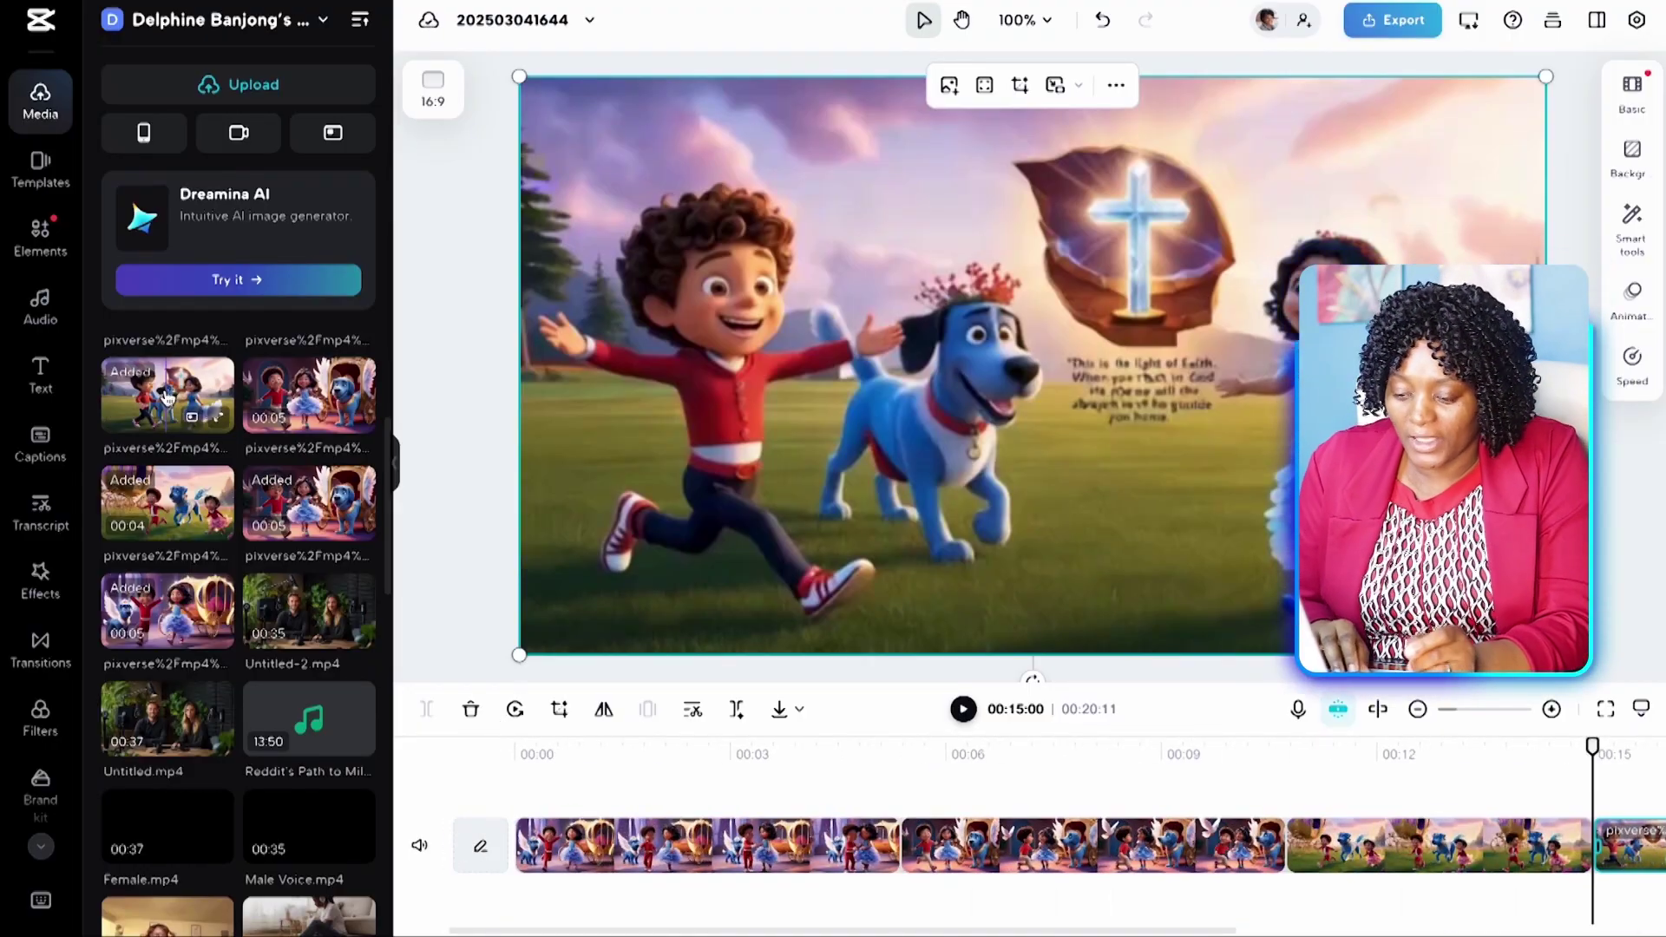
pyautogui.scroll(3, 291, 417)
pyautogui.moveTo(319, 365); pyautogui.dragTo(519, 904)
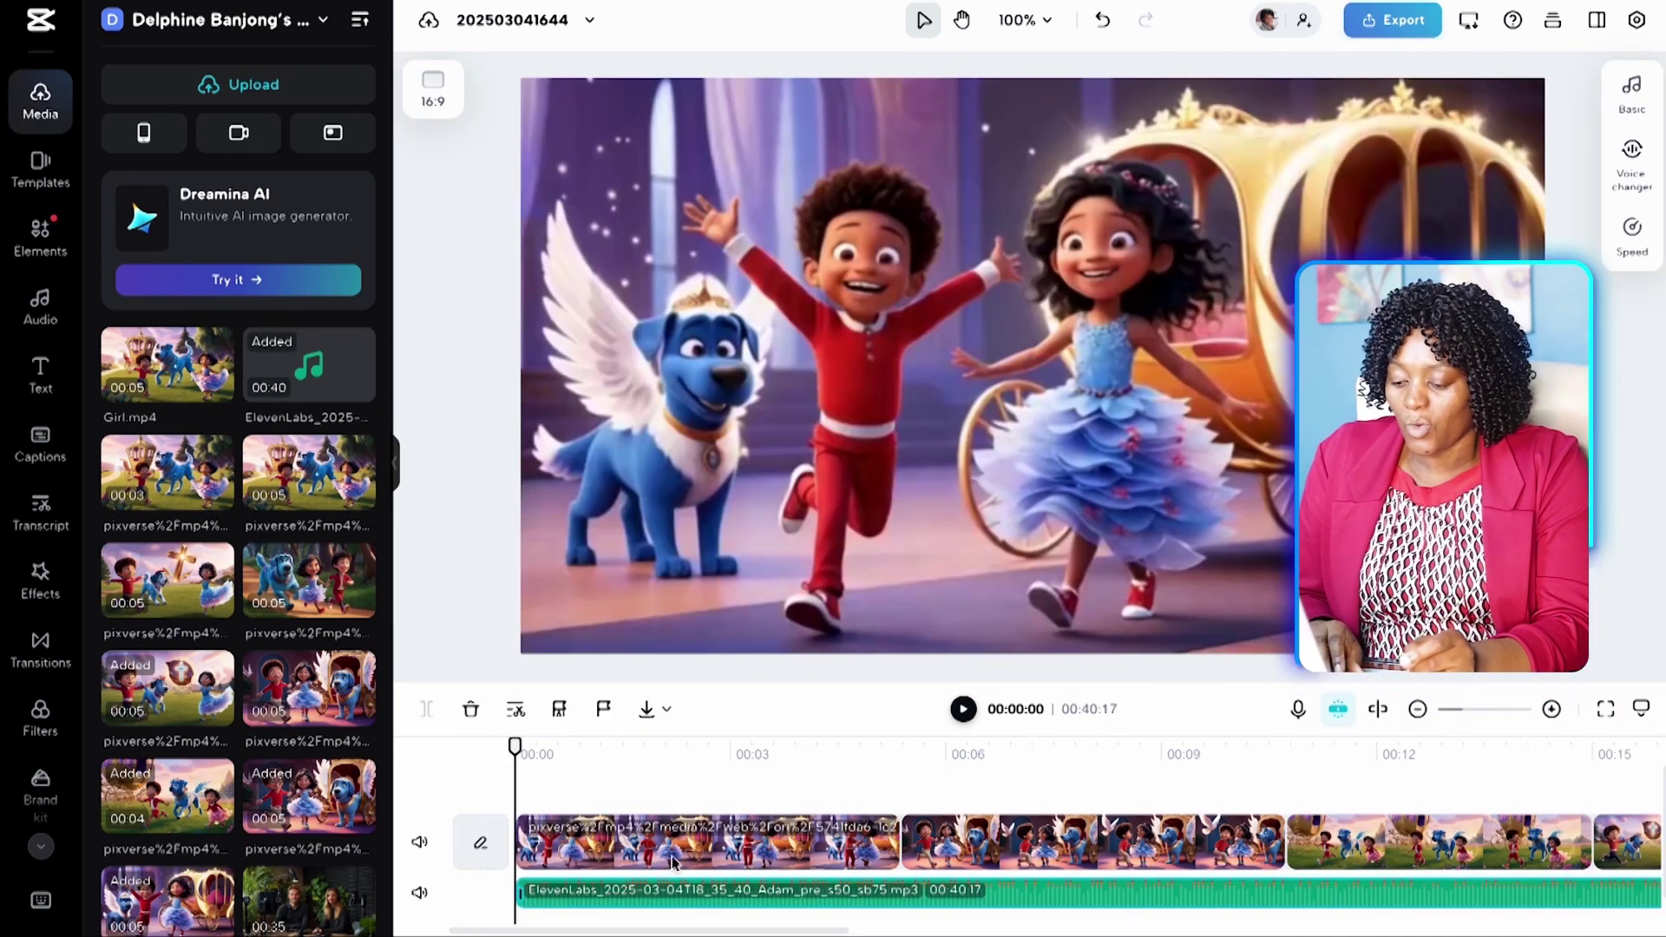
# Play the opening of the video with its narration and check the remaining clips along the timeline.
pyautogui.click(964, 709)
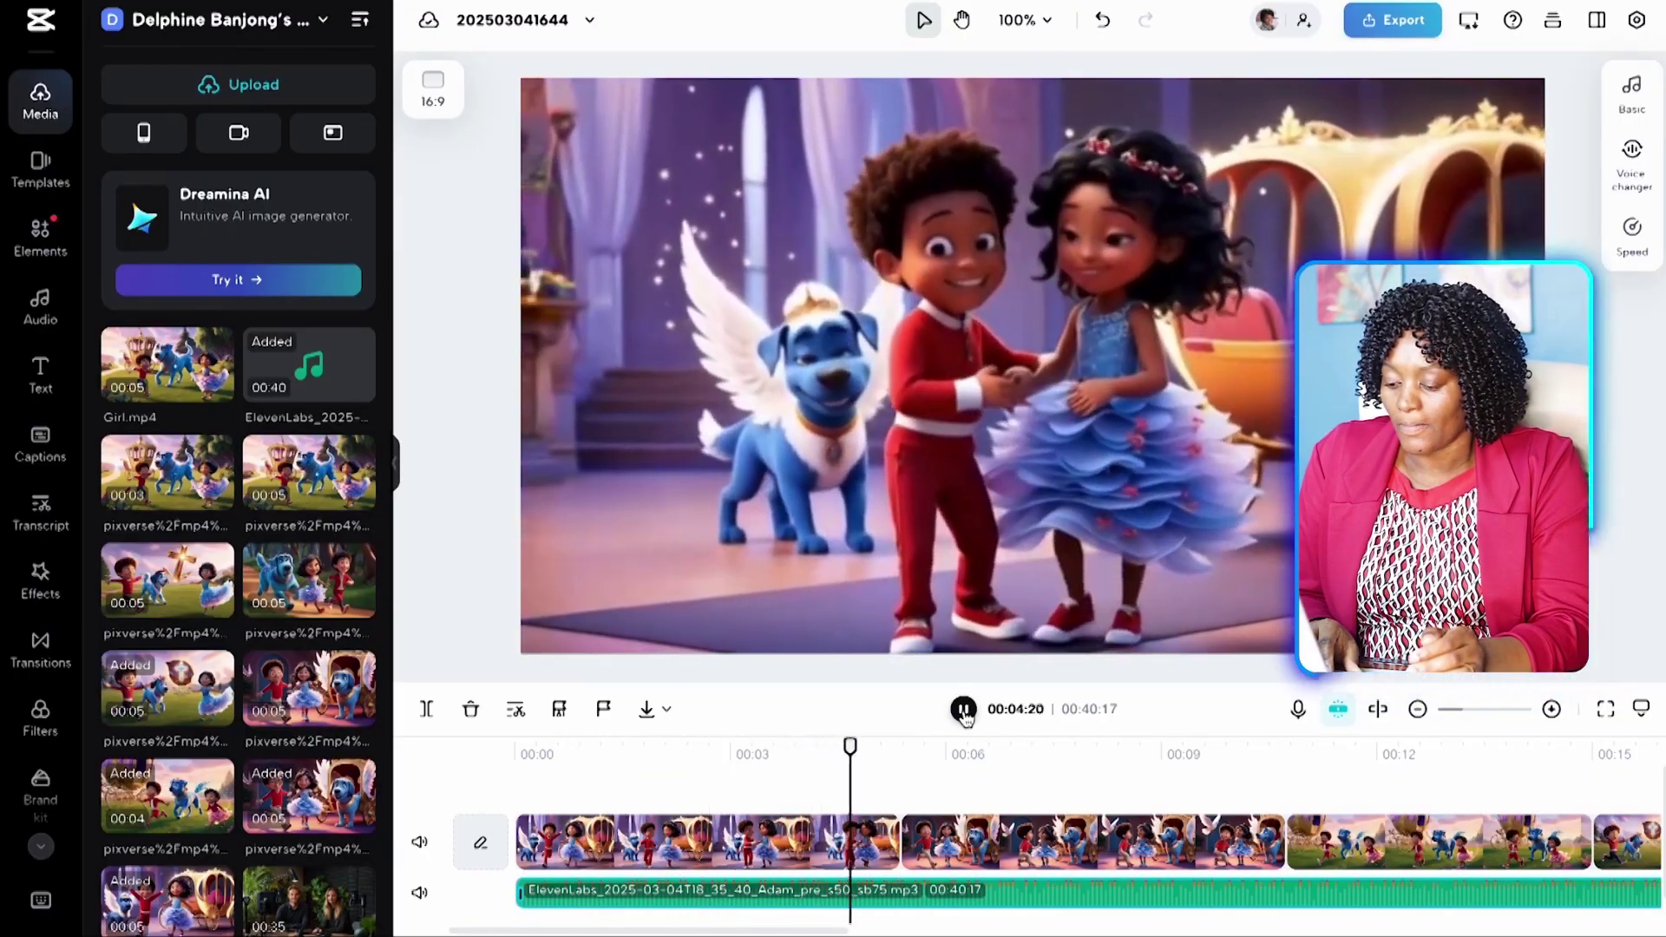
pyautogui.click(964, 714)
pyautogui.hscroll(5, 965, 826)
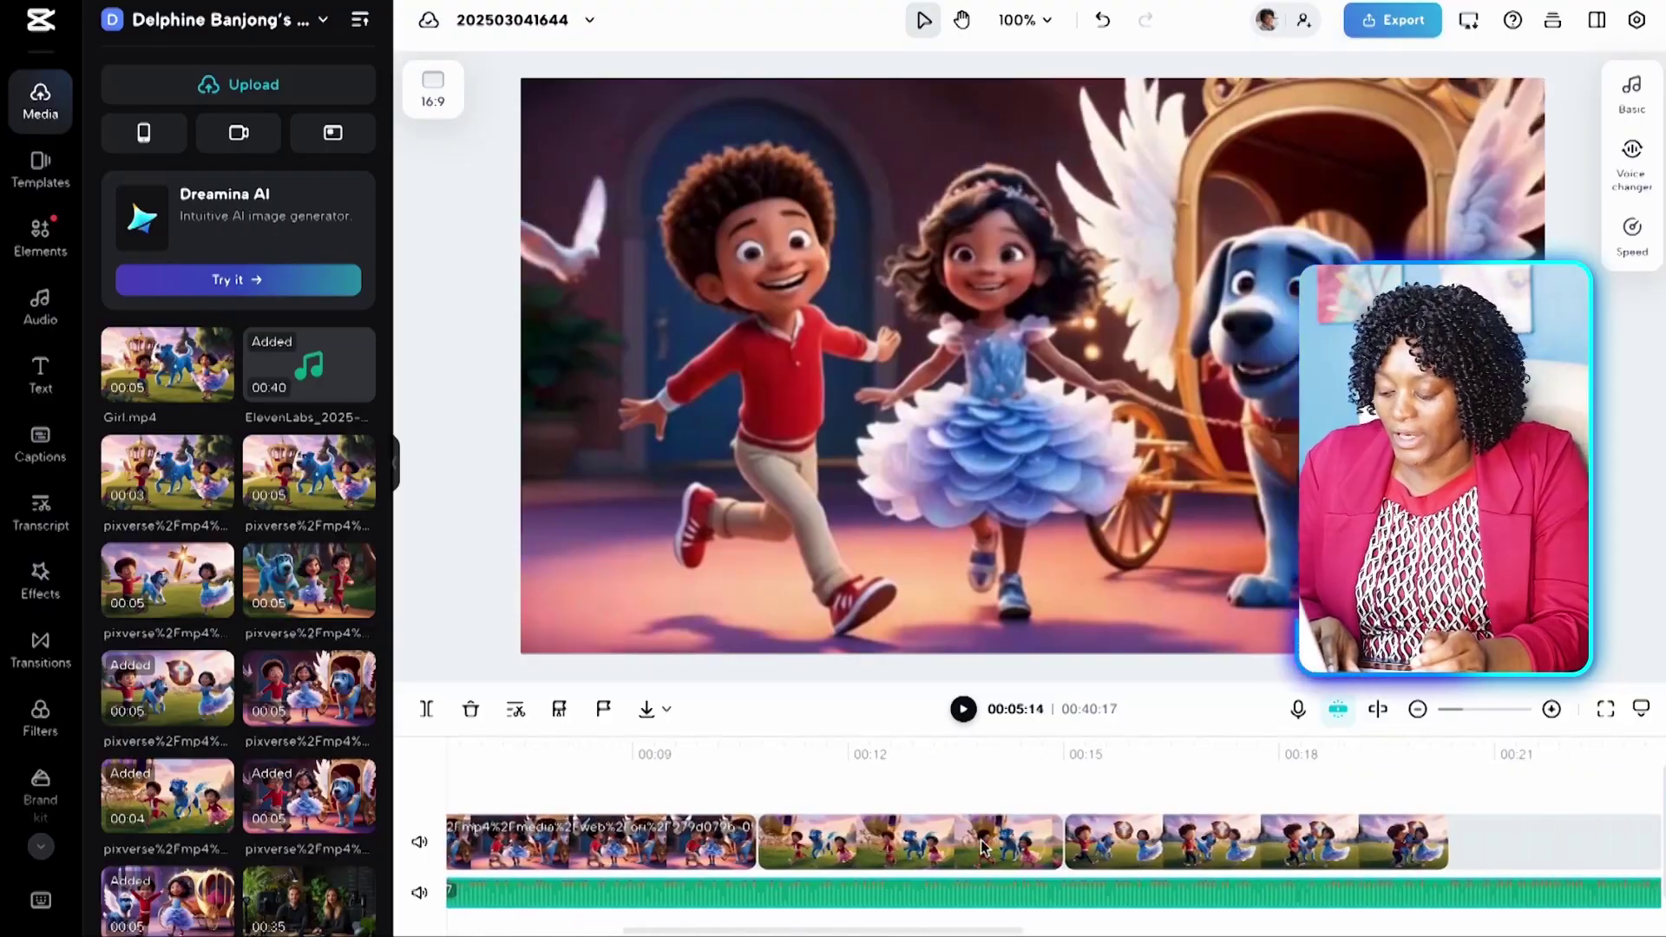
pyautogui.hscroll(2, 965, 827)
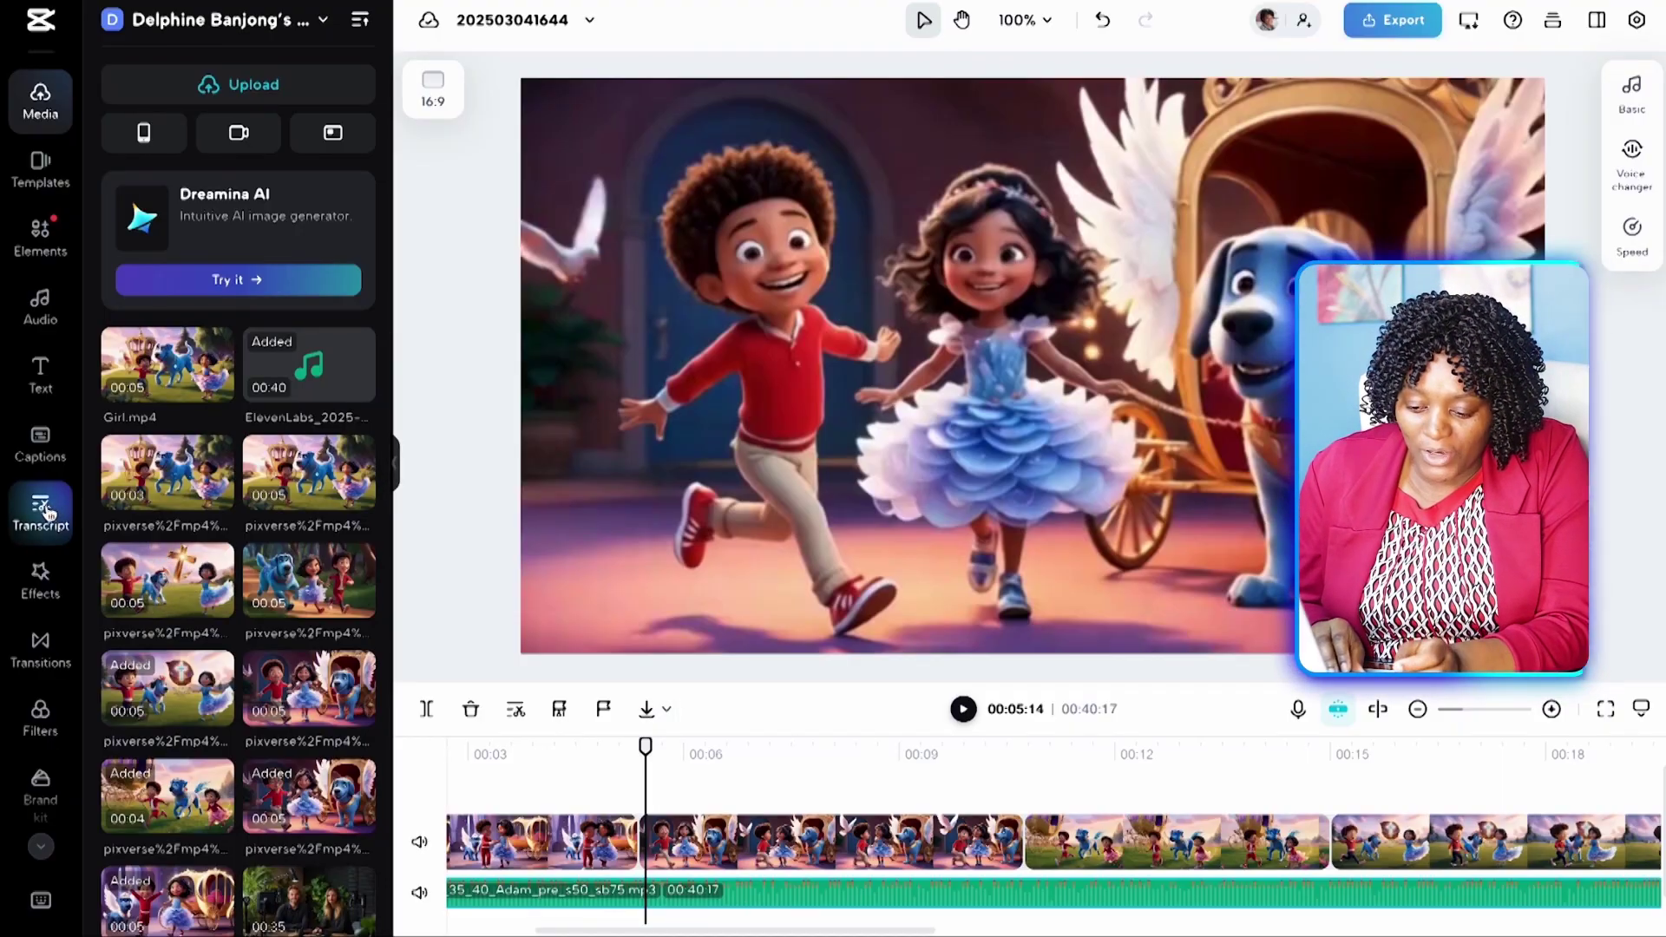
# Try the Mix transition between the first and second clips and preview the cut.
pyautogui.click(40, 649)
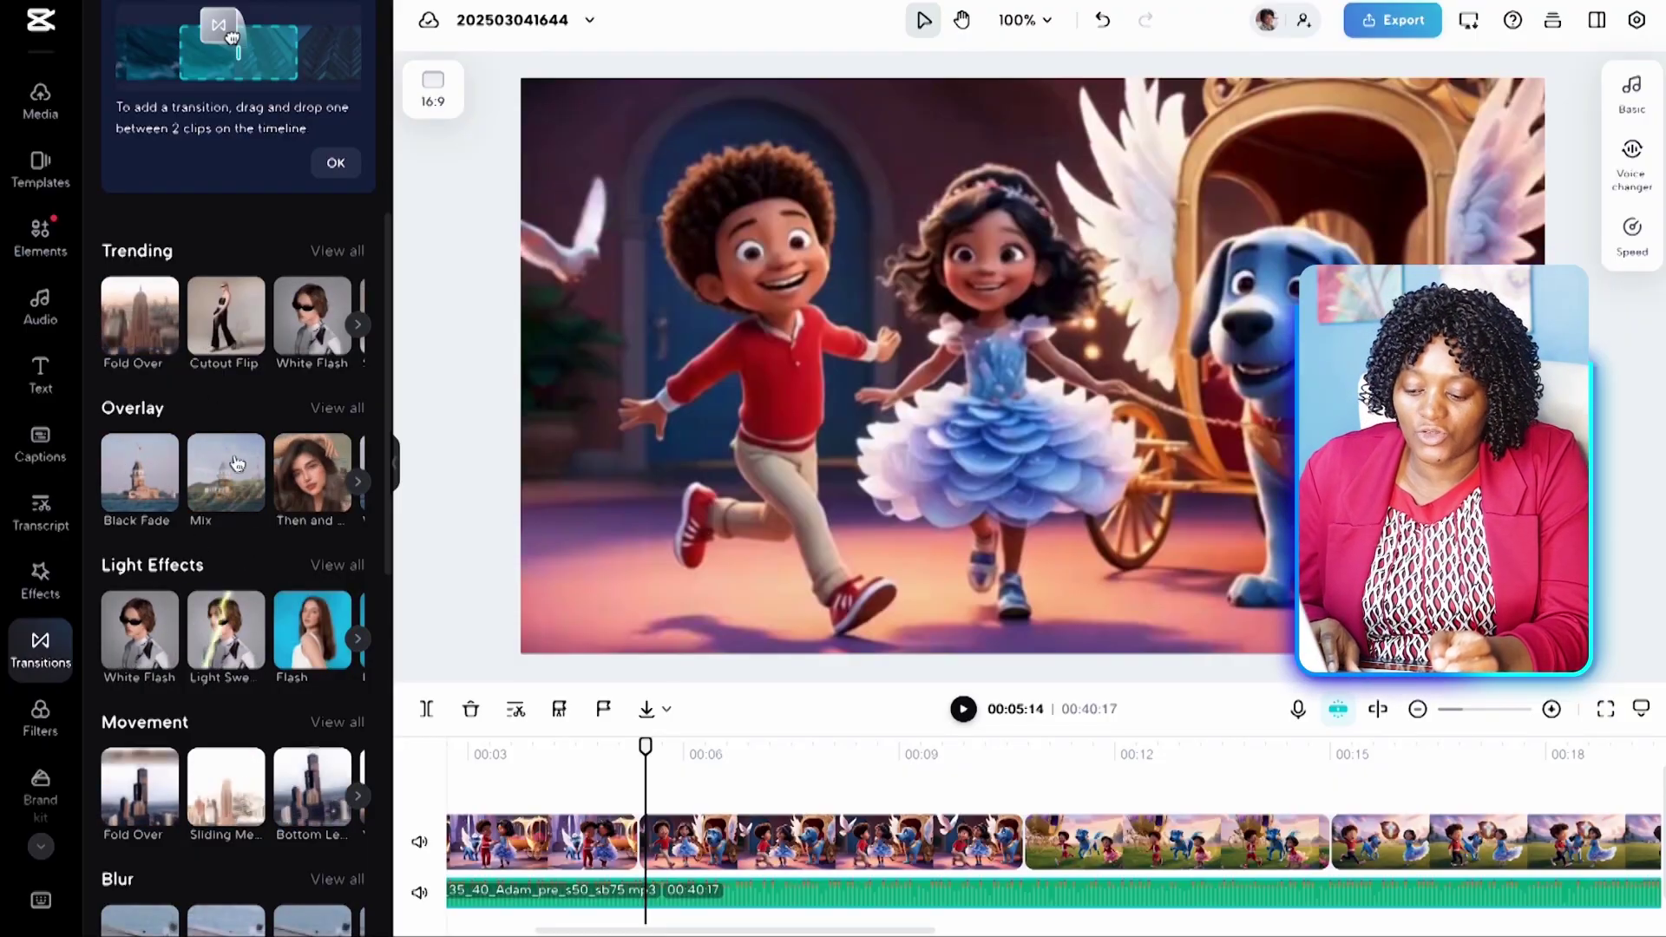
pyautogui.moveTo(234, 465); pyautogui.dragTo(628, 868)
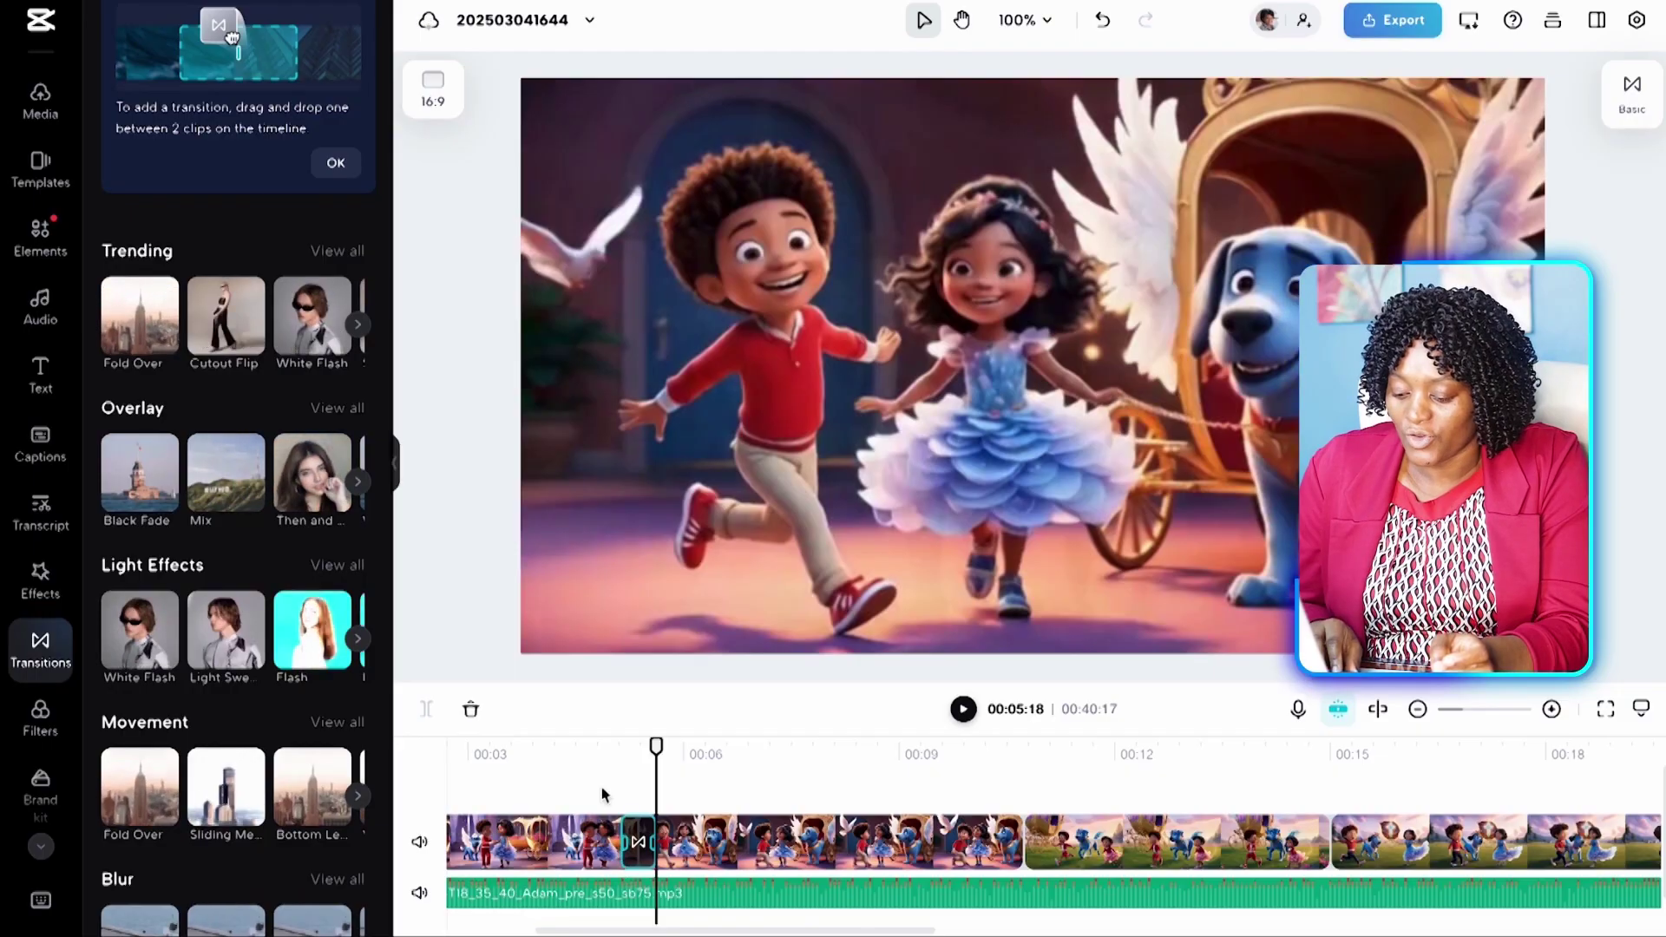
pyautogui.click(605, 795)
pyautogui.click(542, 790)
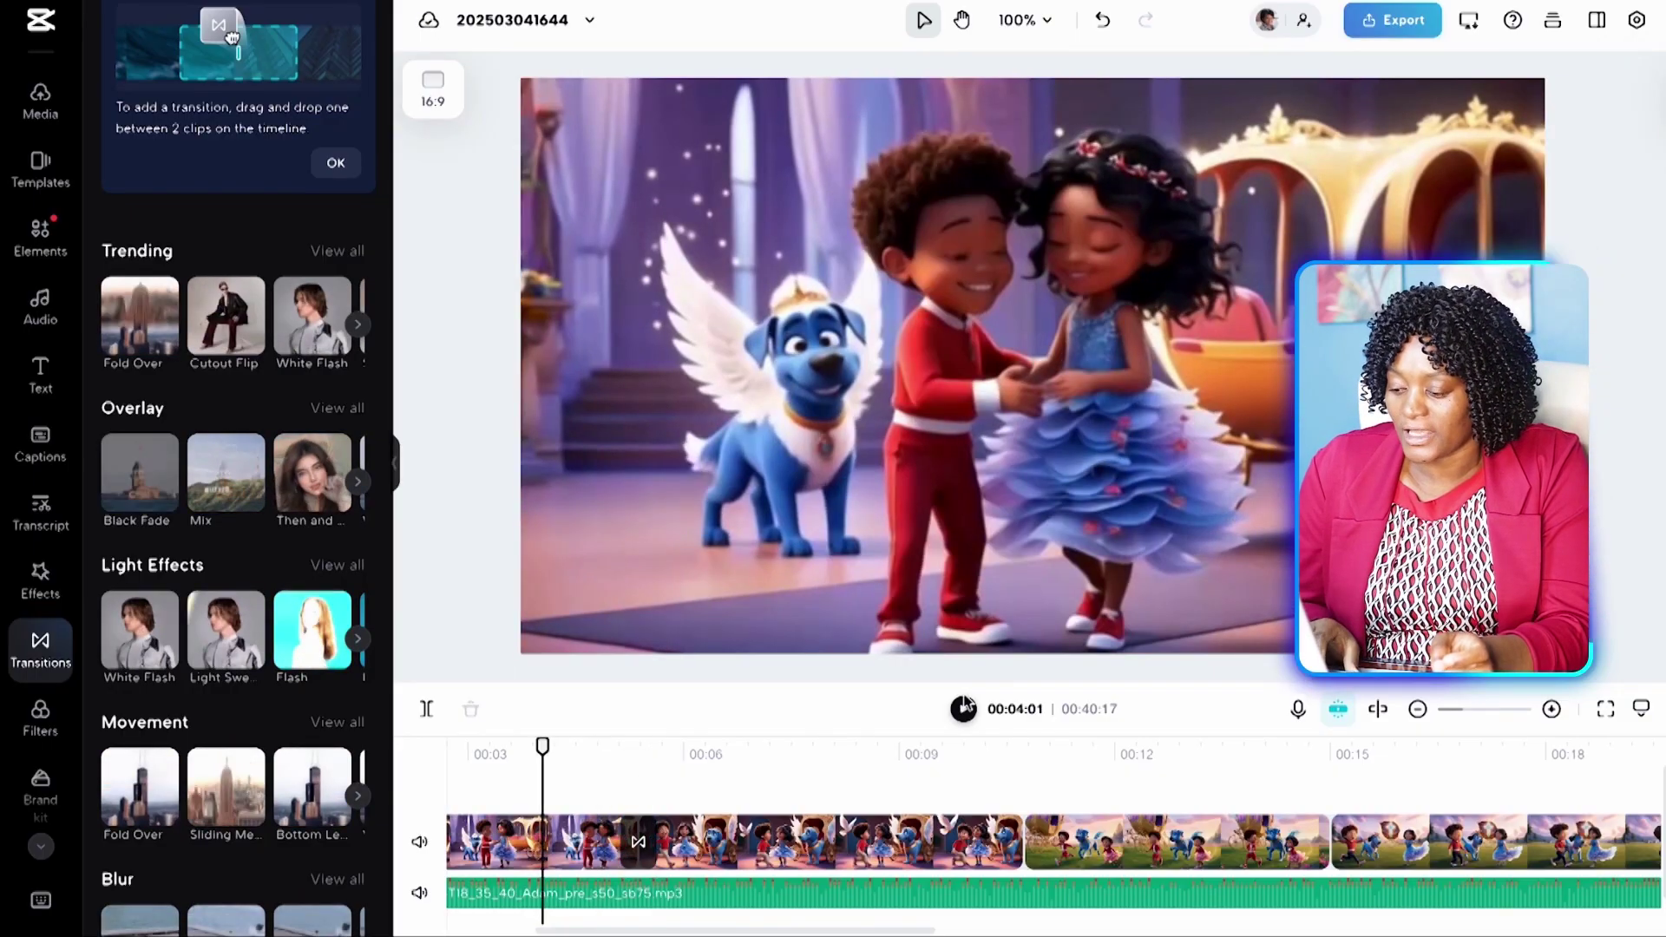
pyautogui.click(964, 709)
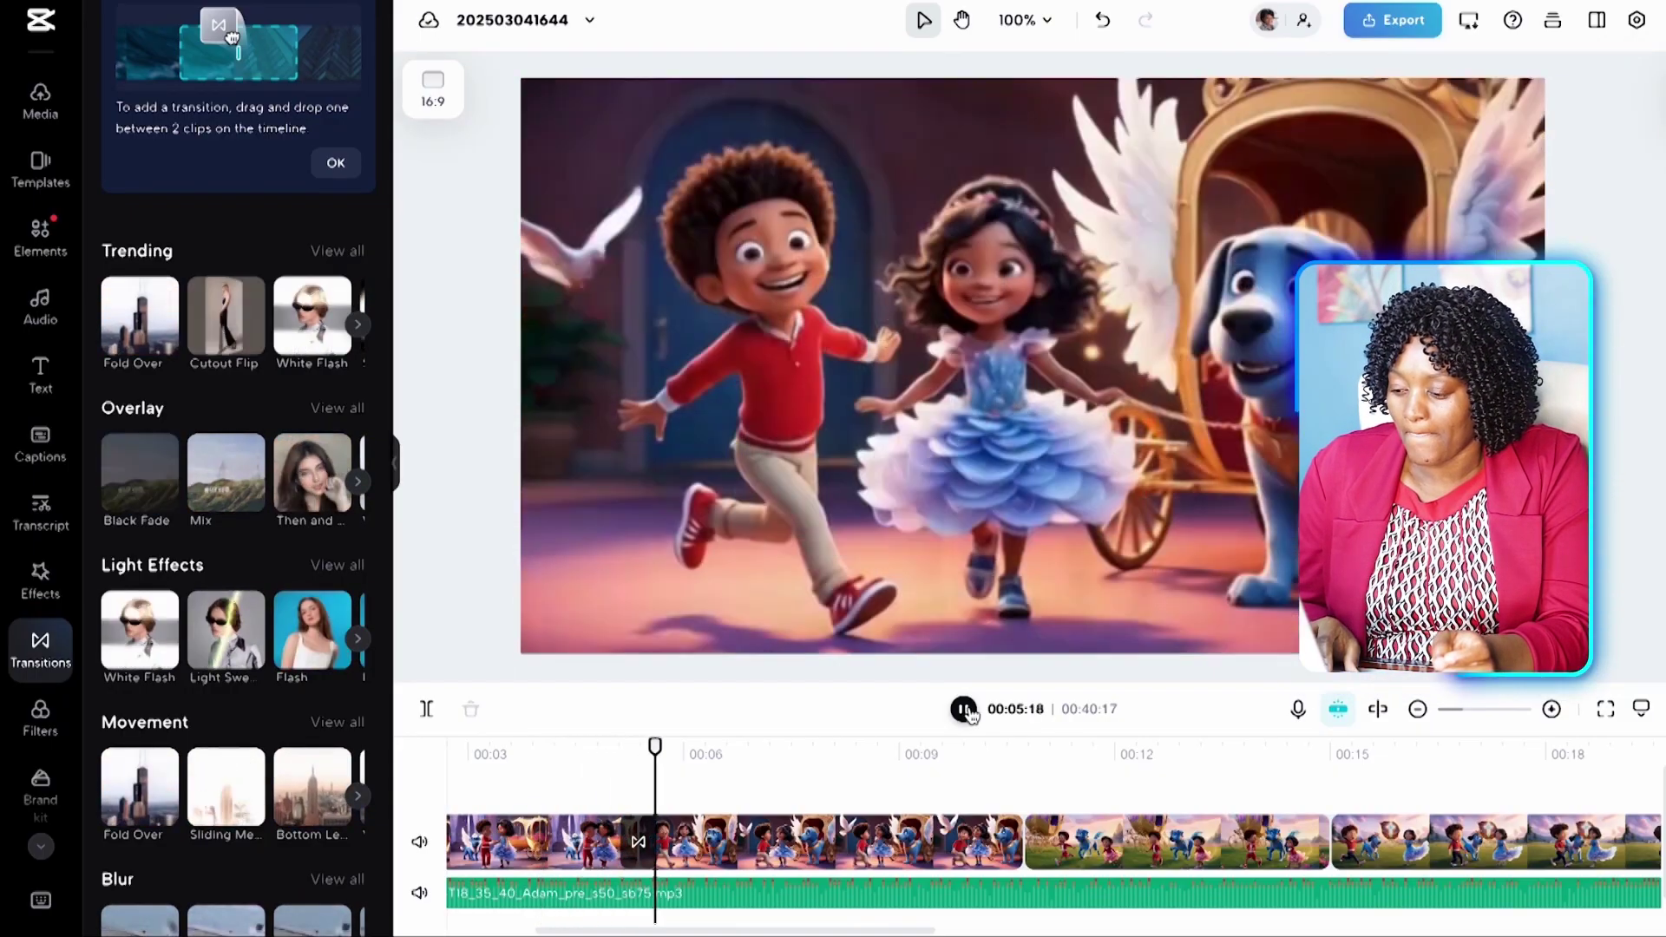
pyautogui.click(965, 709)
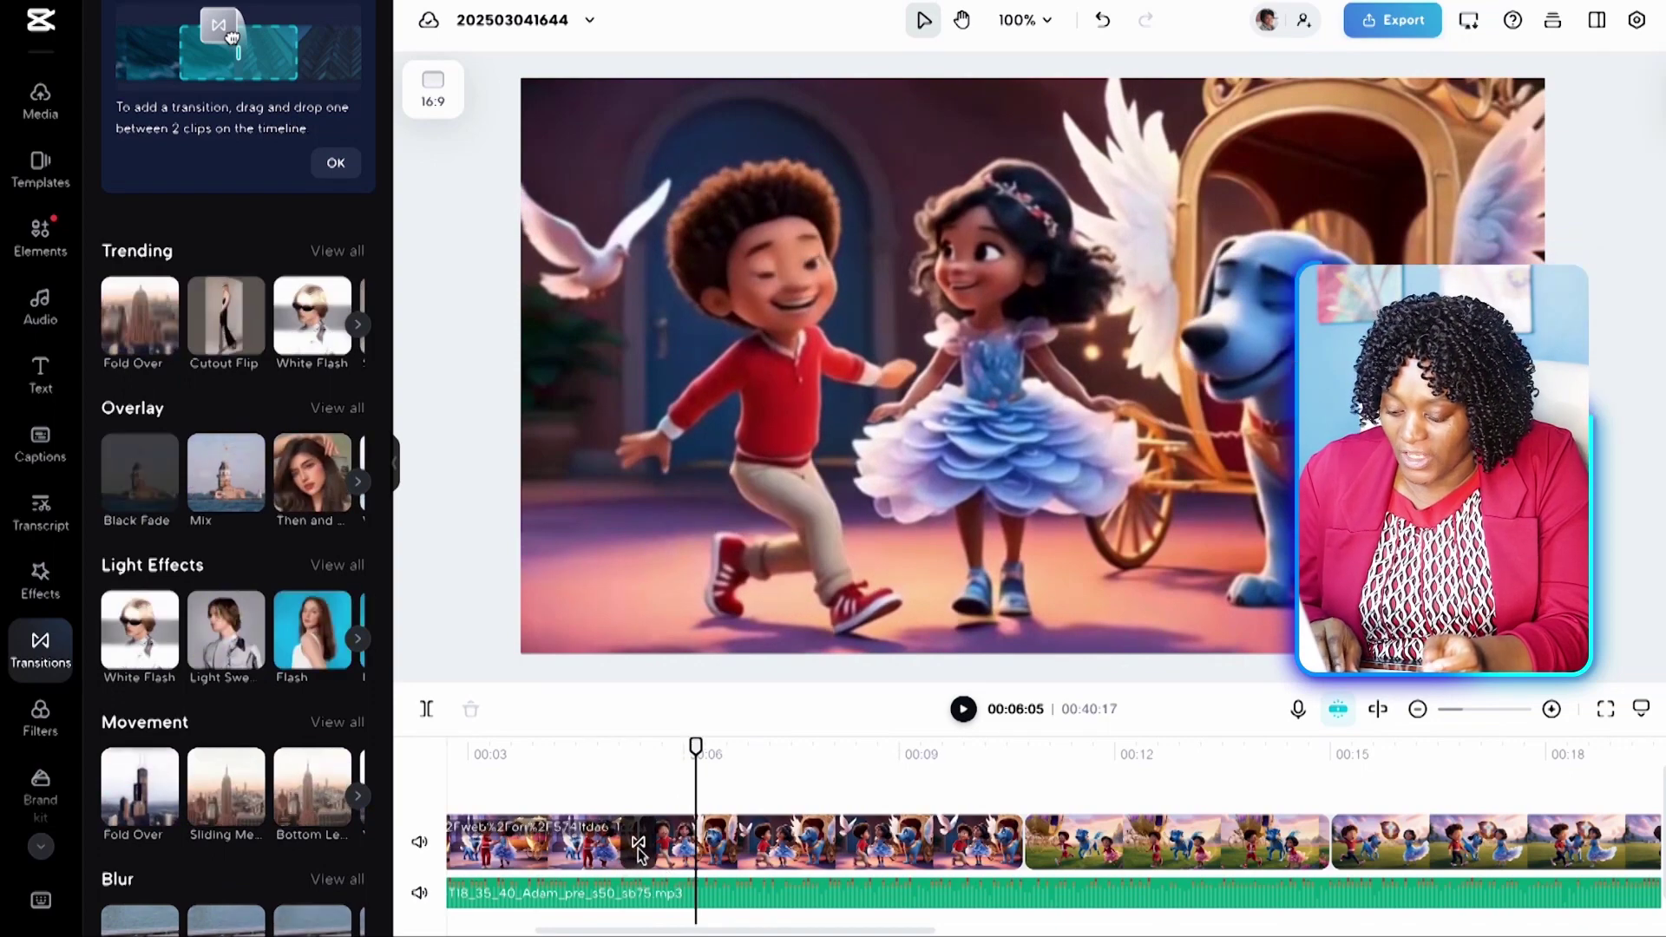
# Try the Fold Over transition between the first two clips in place of Mix, and delete it after playback.
pyautogui.scroll(-3, 324, 664)
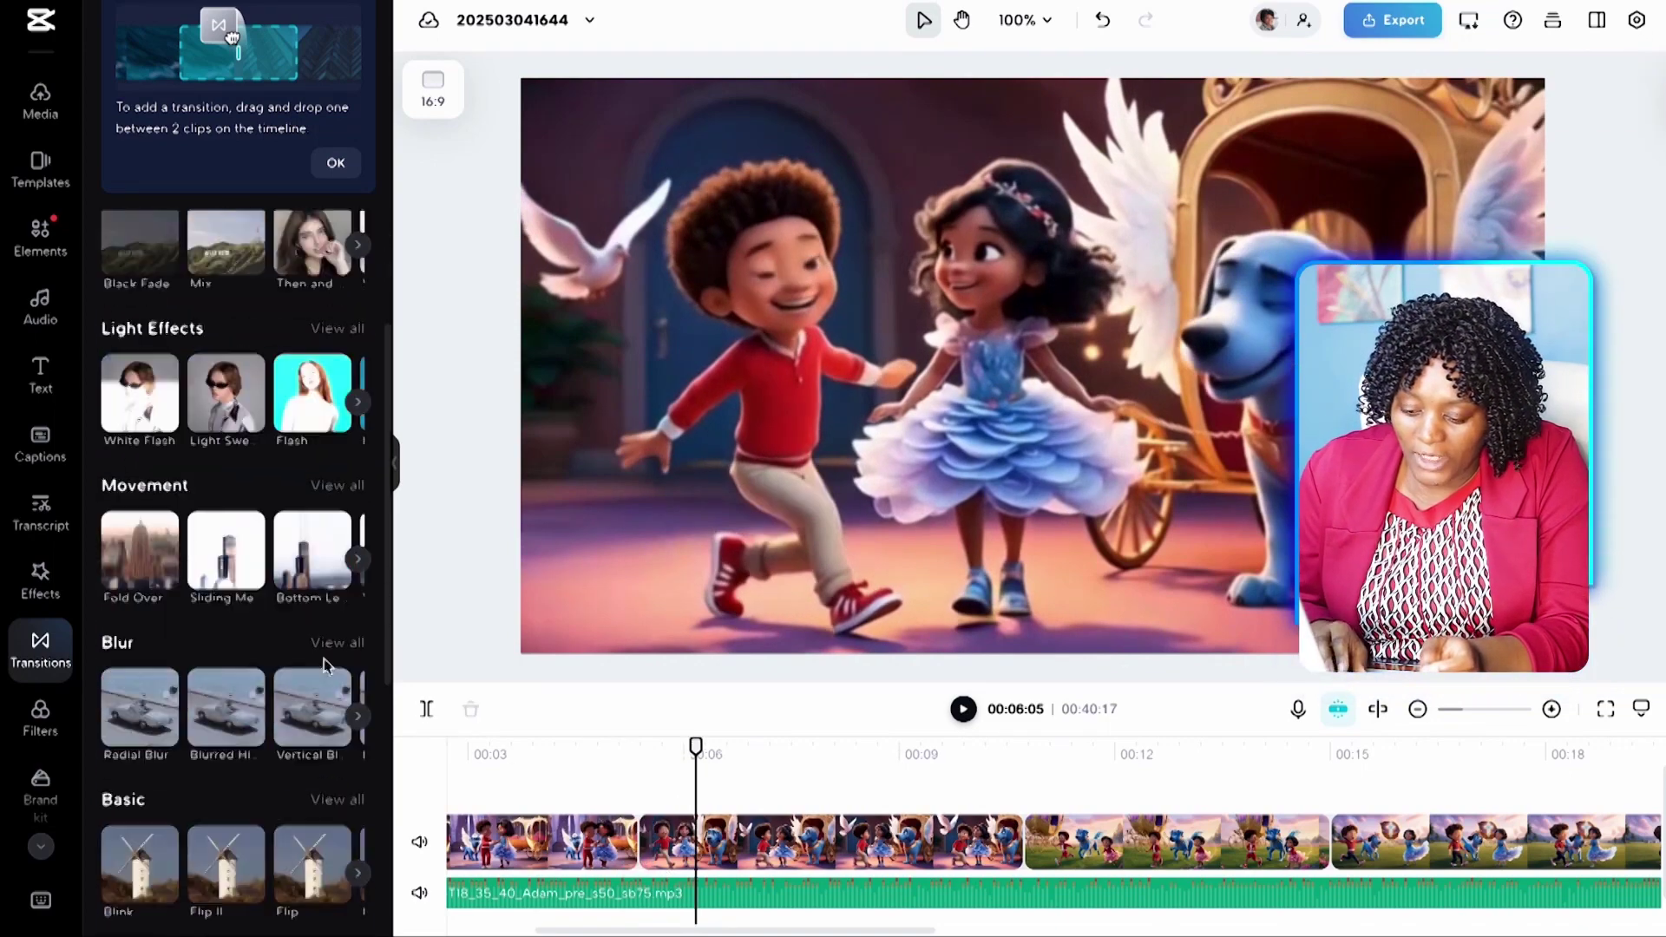
pyautogui.scroll(-3, 324, 664)
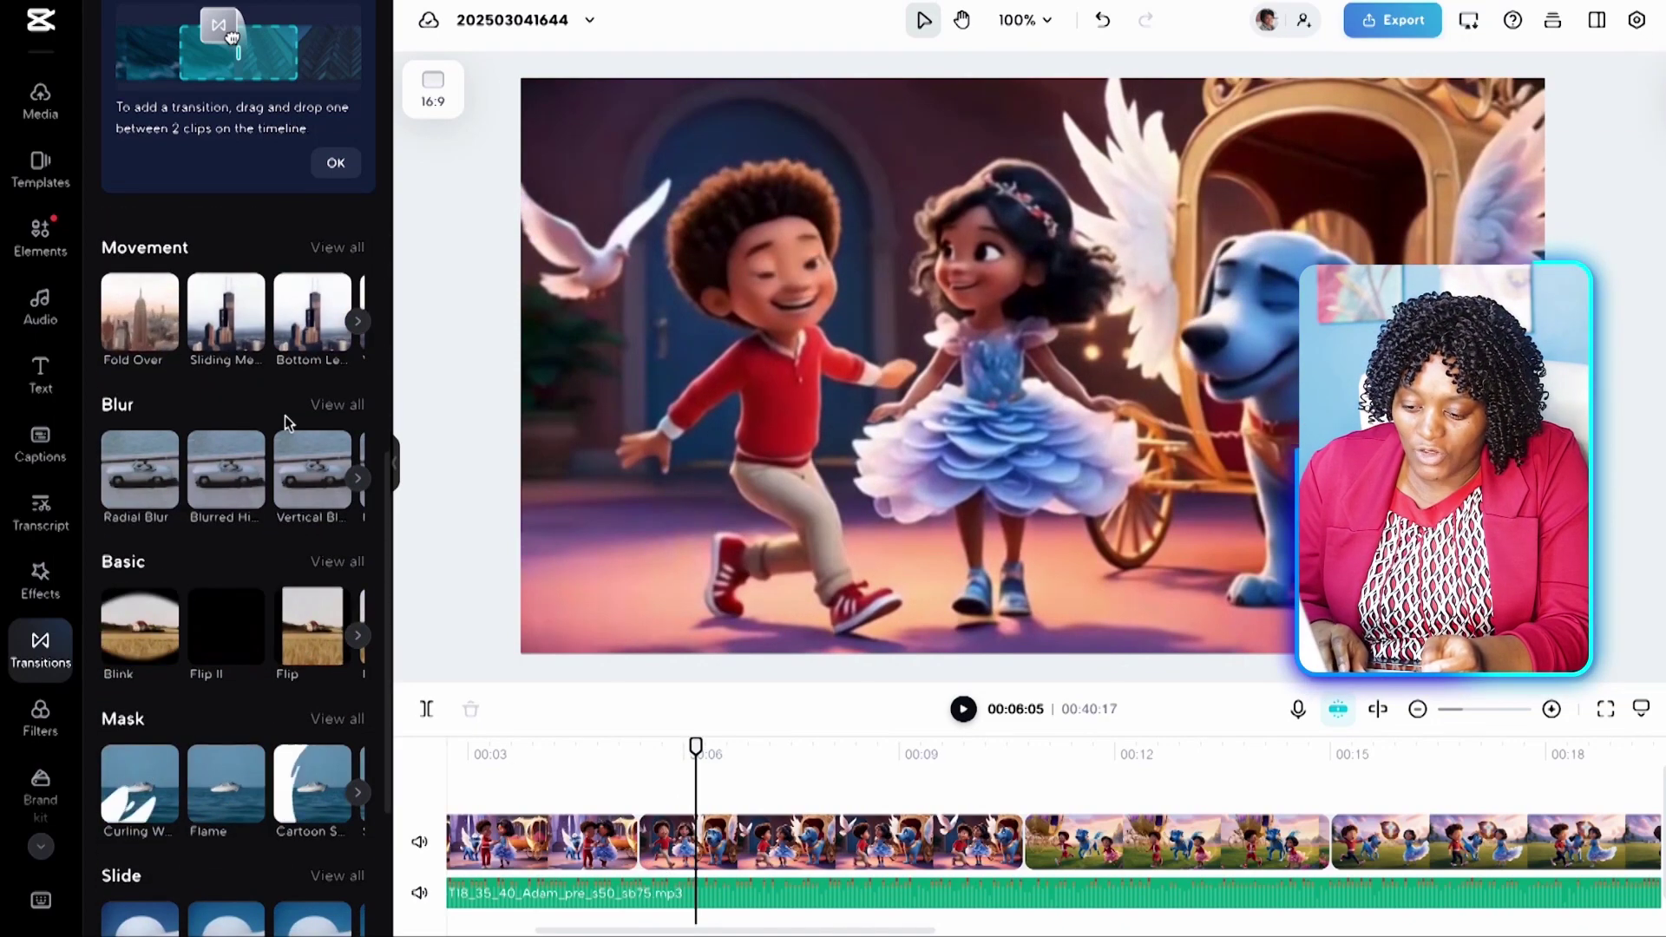
pyautogui.moveTo(148, 321); pyautogui.dragTo(639, 842)
pyautogui.click(964, 709)
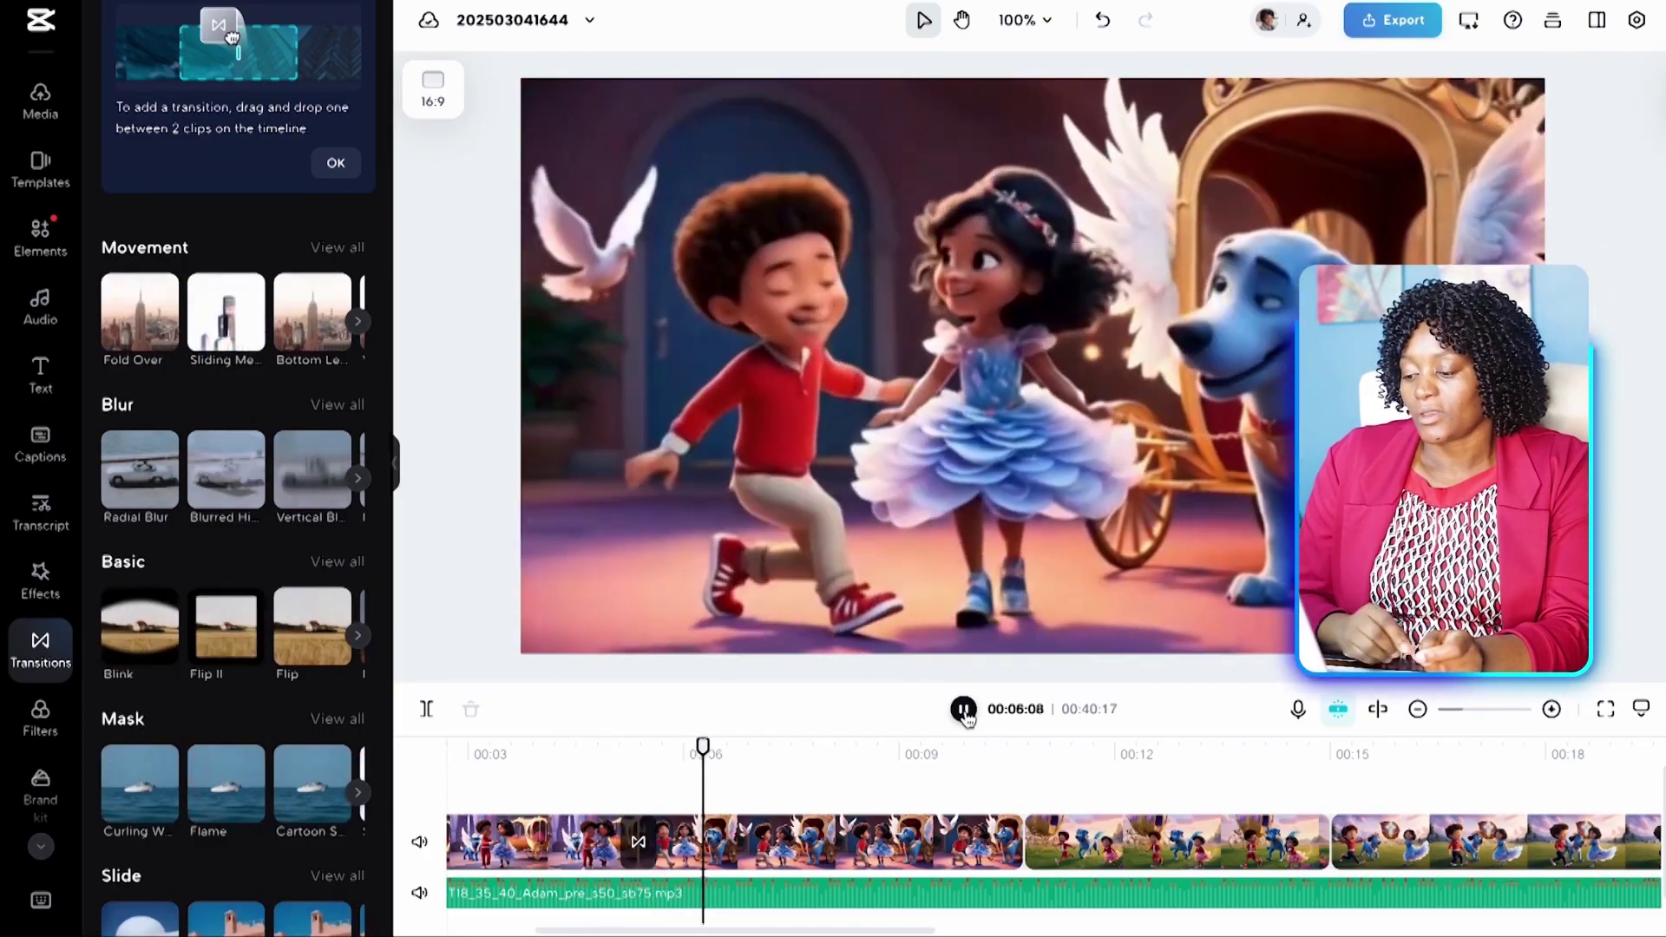
pyautogui.click(963, 709)
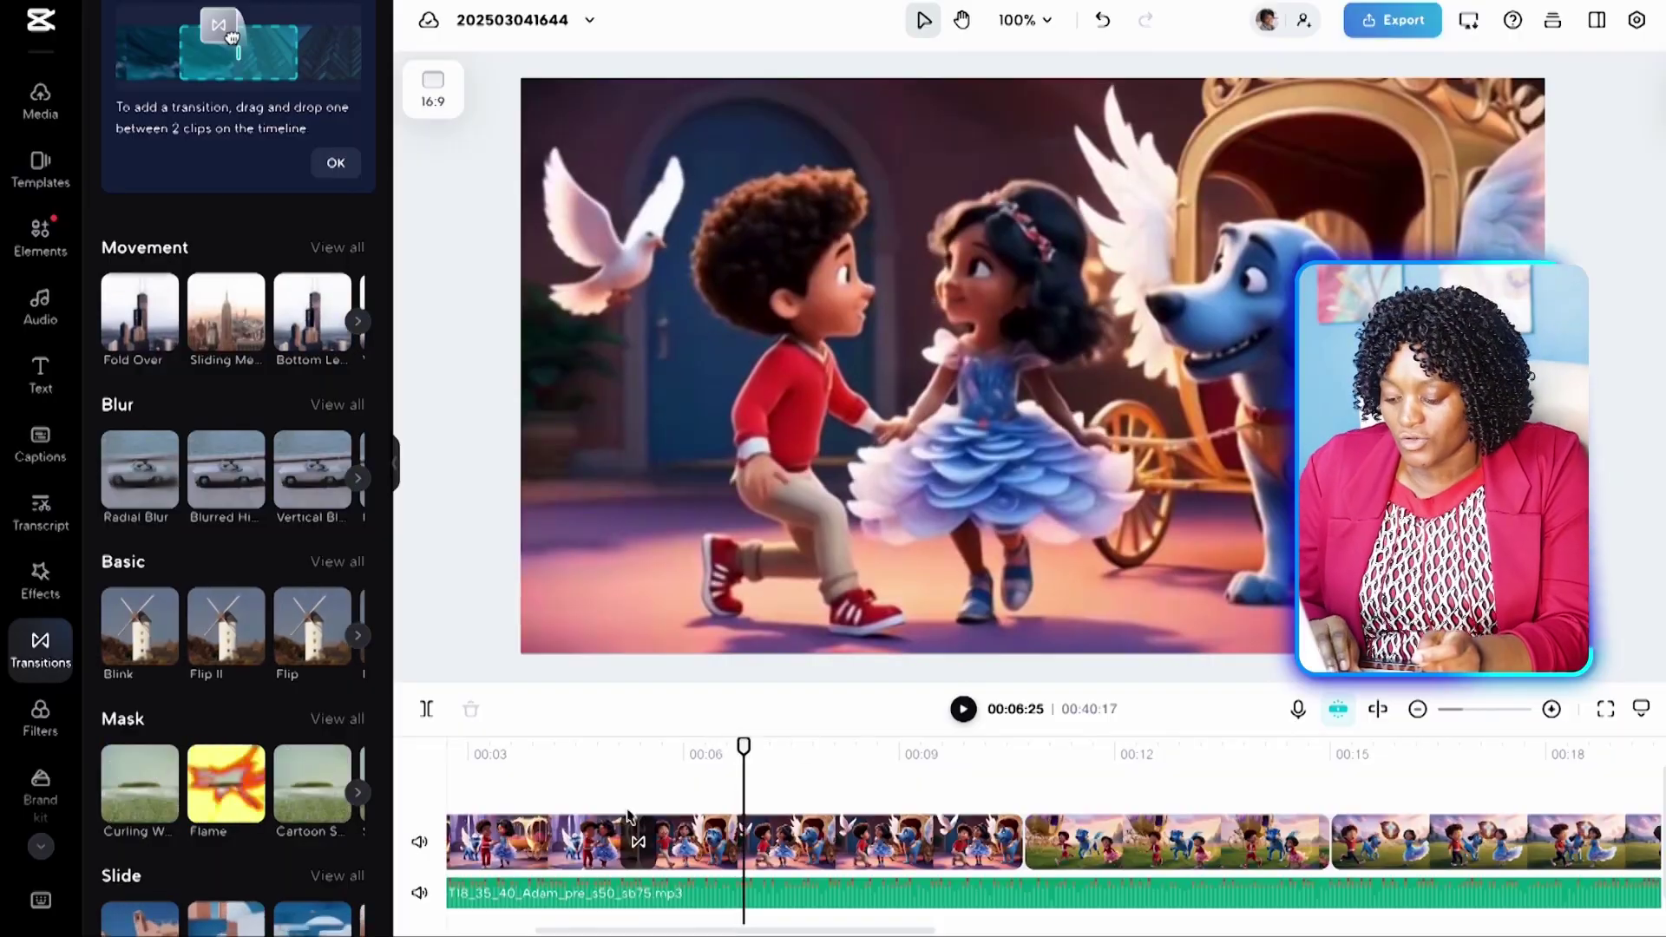
pyautogui.click(639, 842)
pyautogui.press('Delete')
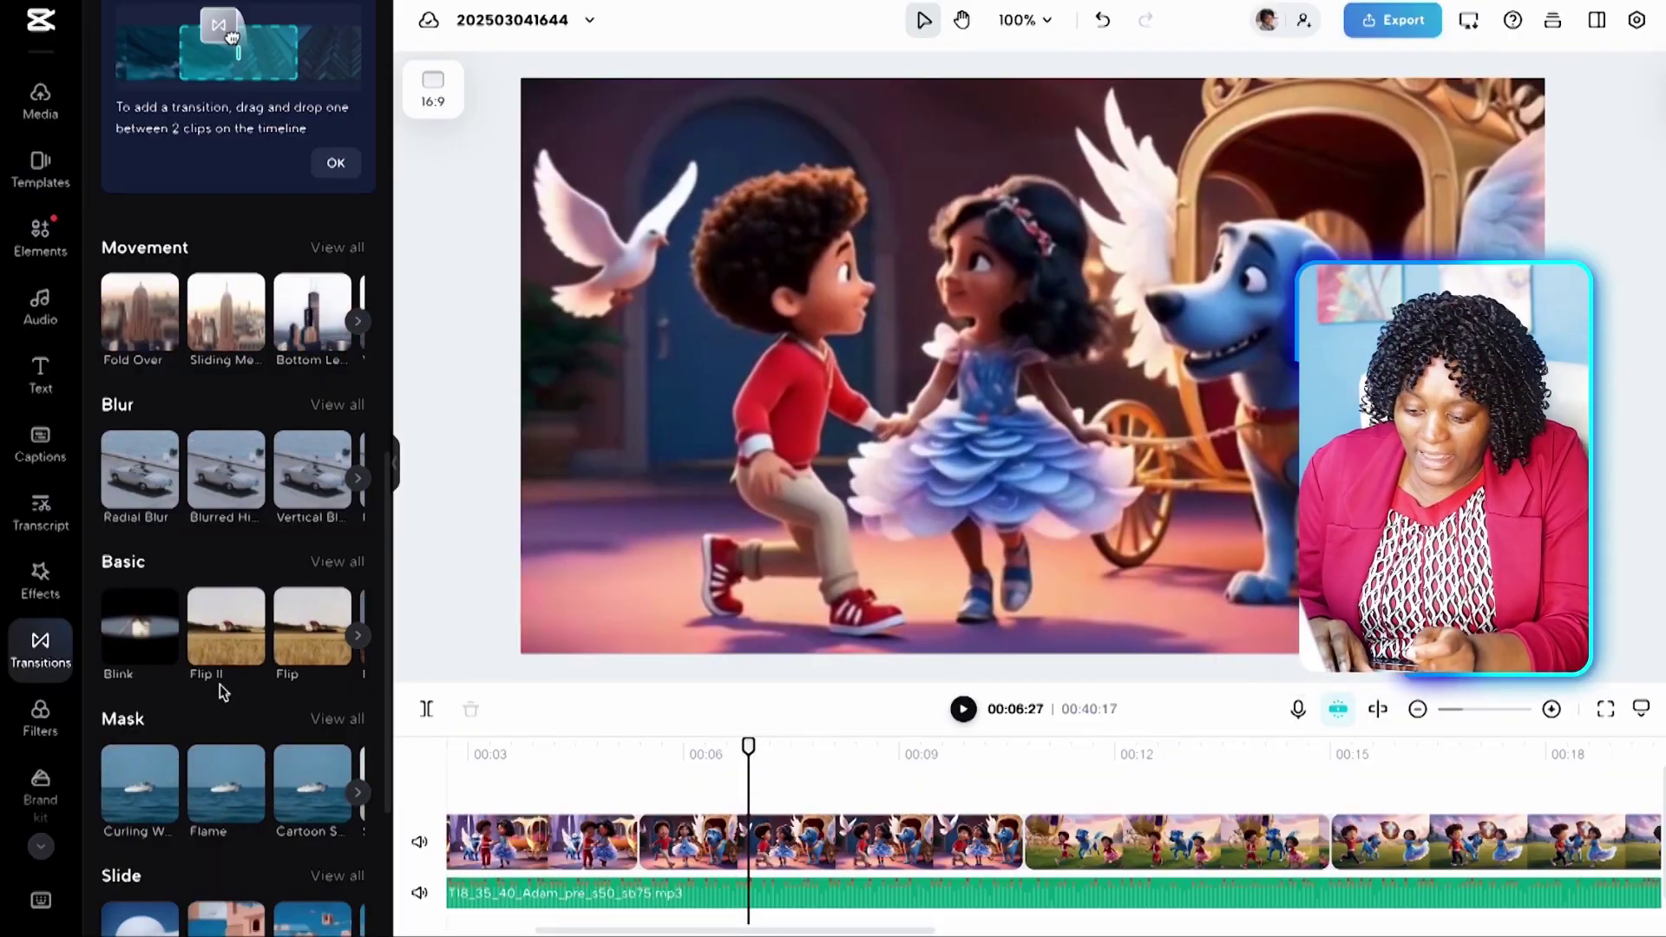
# Add the Swing video effect above the start of the second clip, at about 5 seconds, and play it back.
pyautogui.scroll(-1, 44, 538)
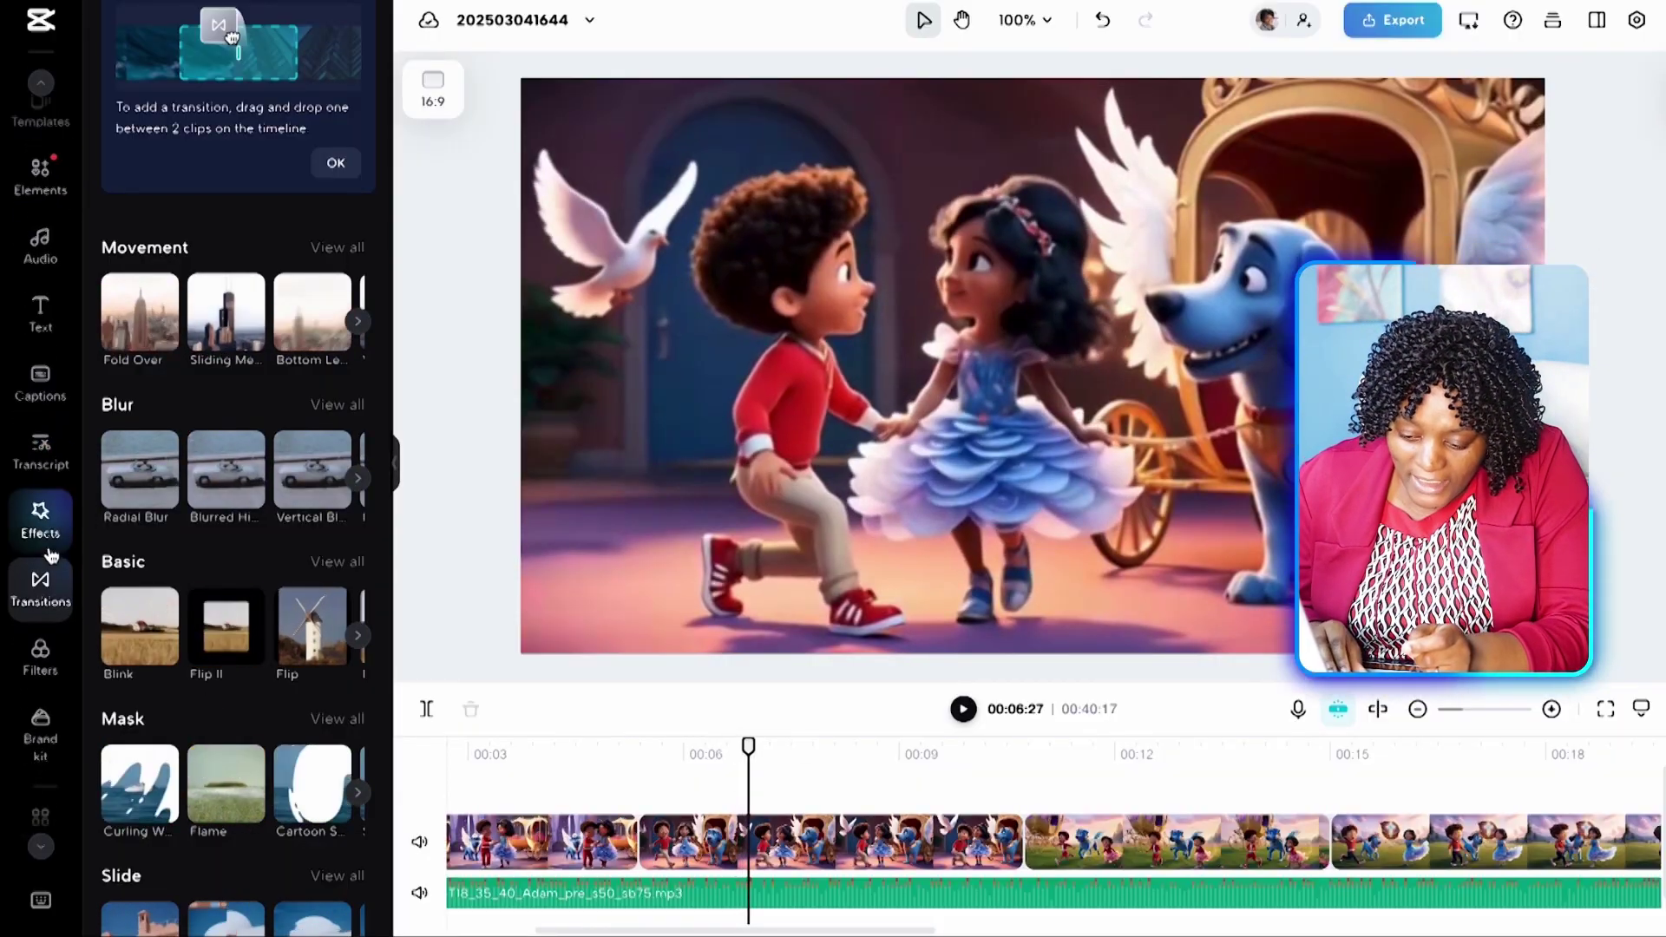
pyautogui.click(40, 516)
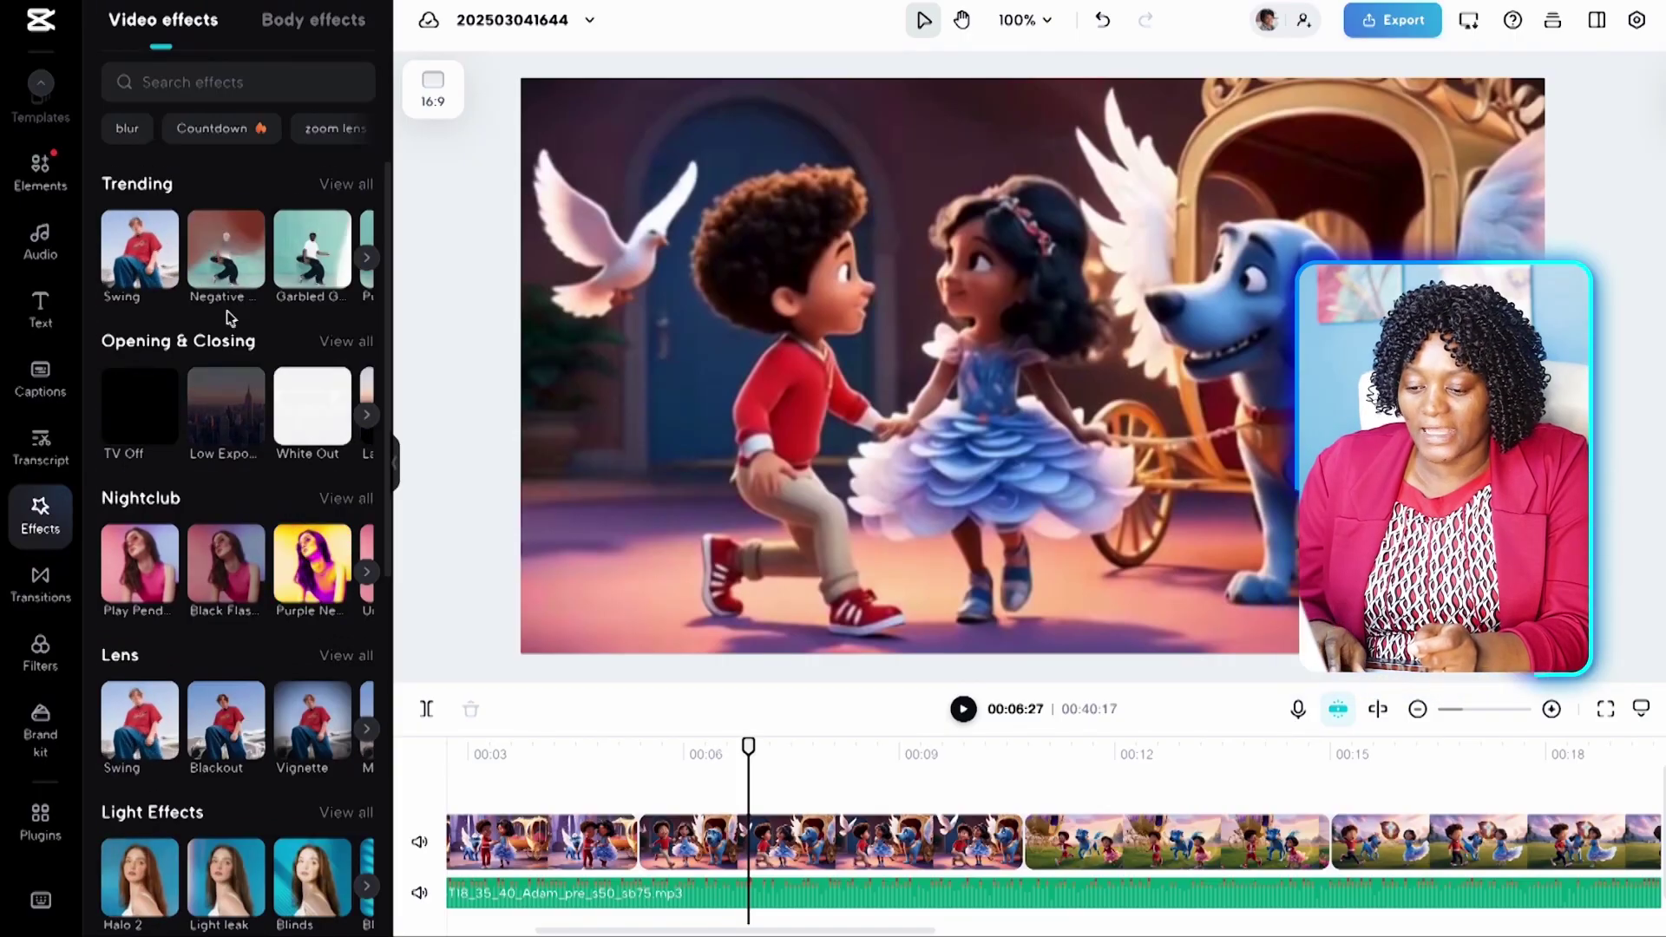
pyautogui.moveTo(132, 265); pyautogui.dragTo(670, 824)
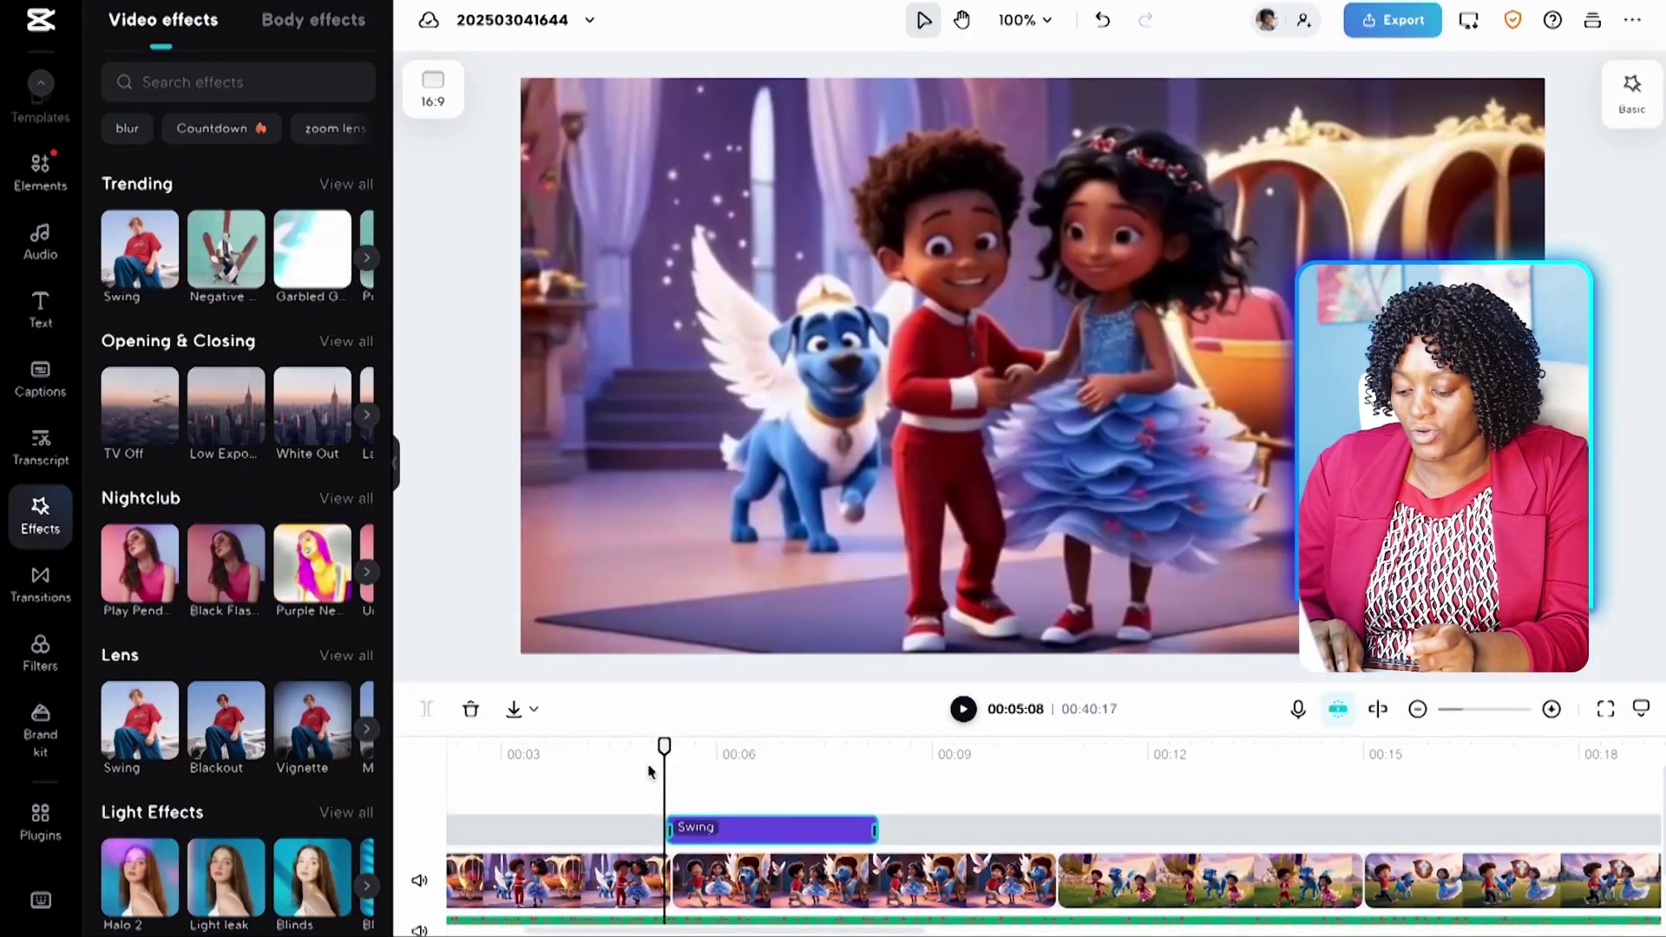
pyautogui.click(963, 707)
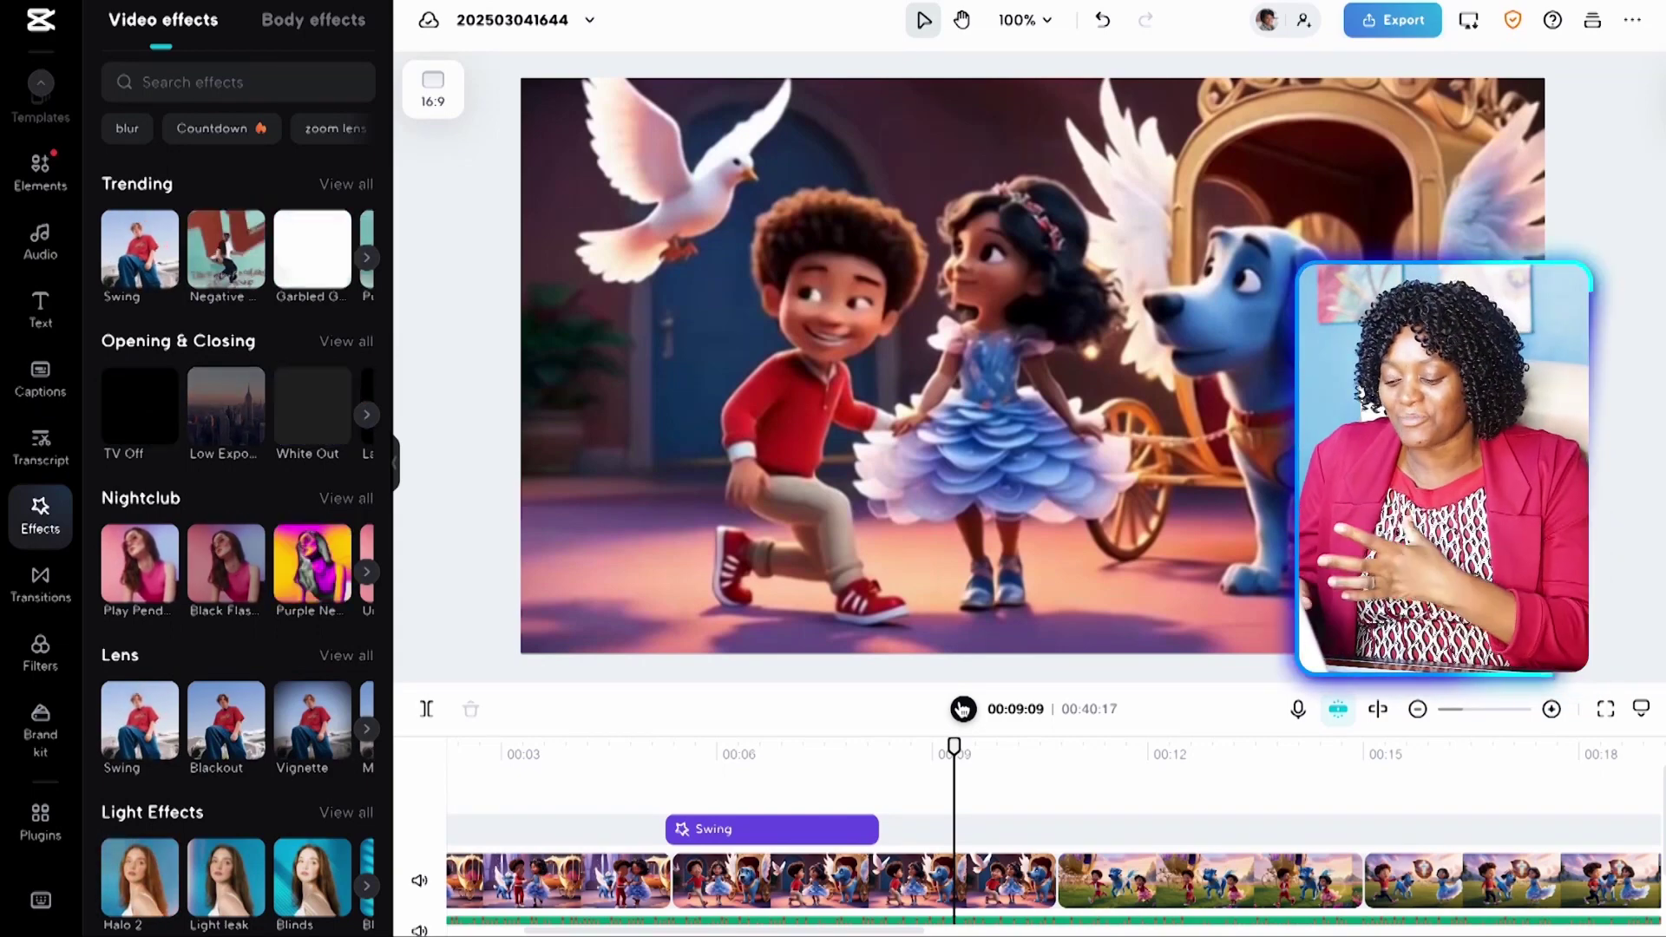
# Search the music library for "christain" and try to place "In Christ Alone (My Hope Is Found)" on the timeline.
pyautogui.scroll(-1, 946, 781)
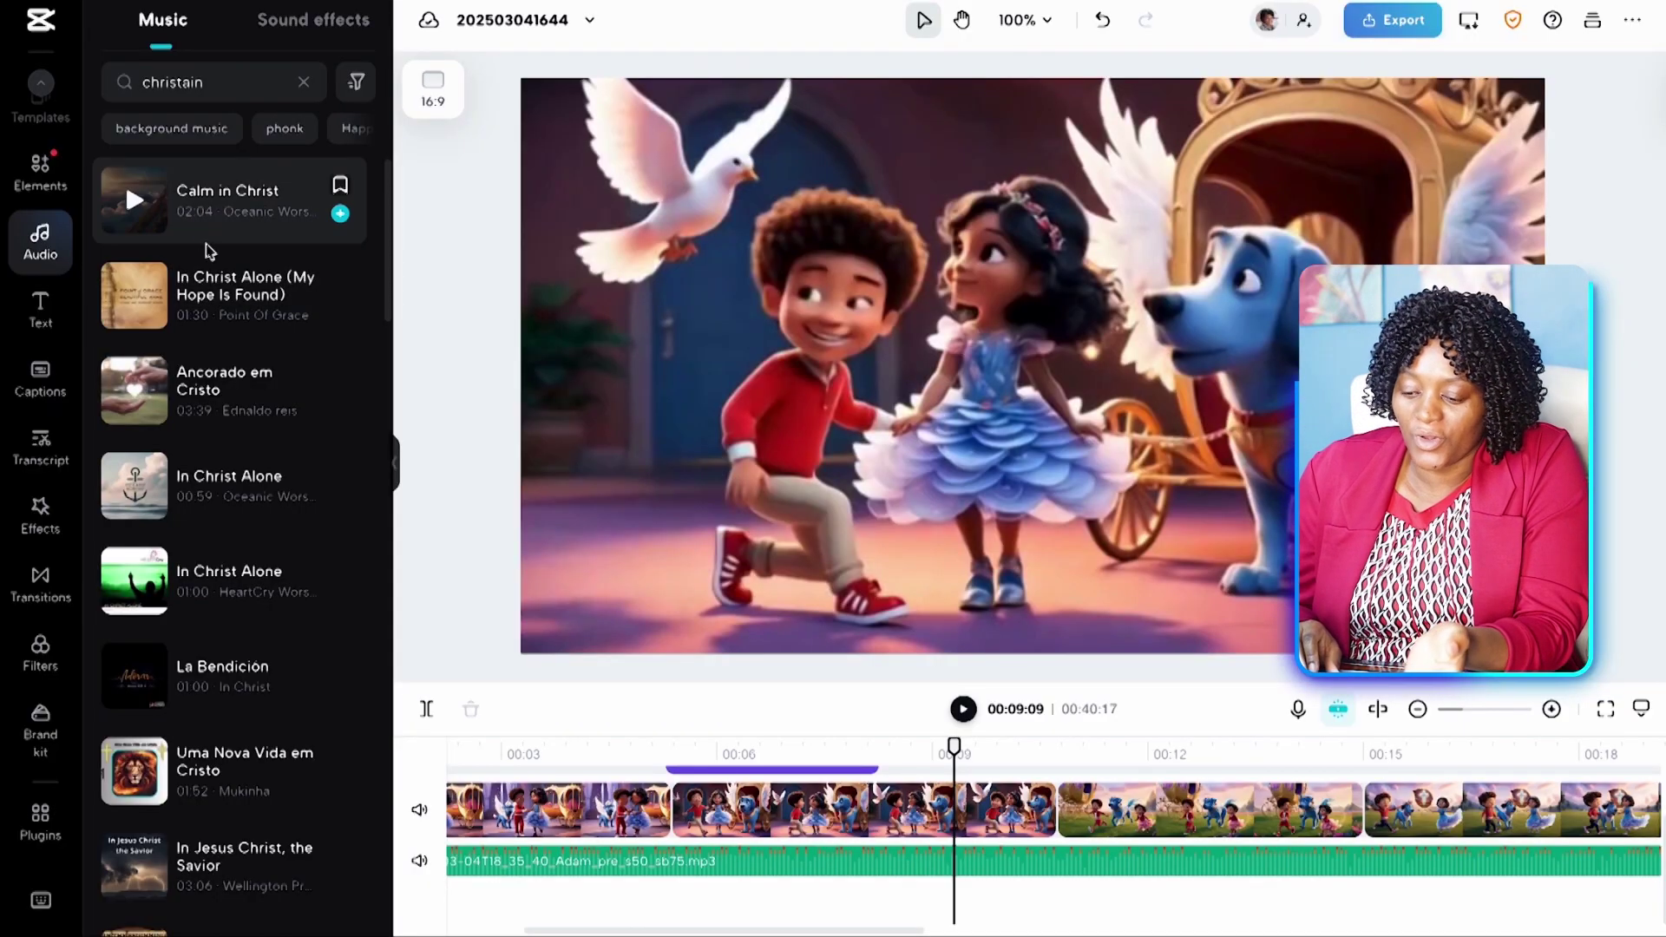
pyautogui.moveTo(208, 289); pyautogui.dragTo(632, 759)
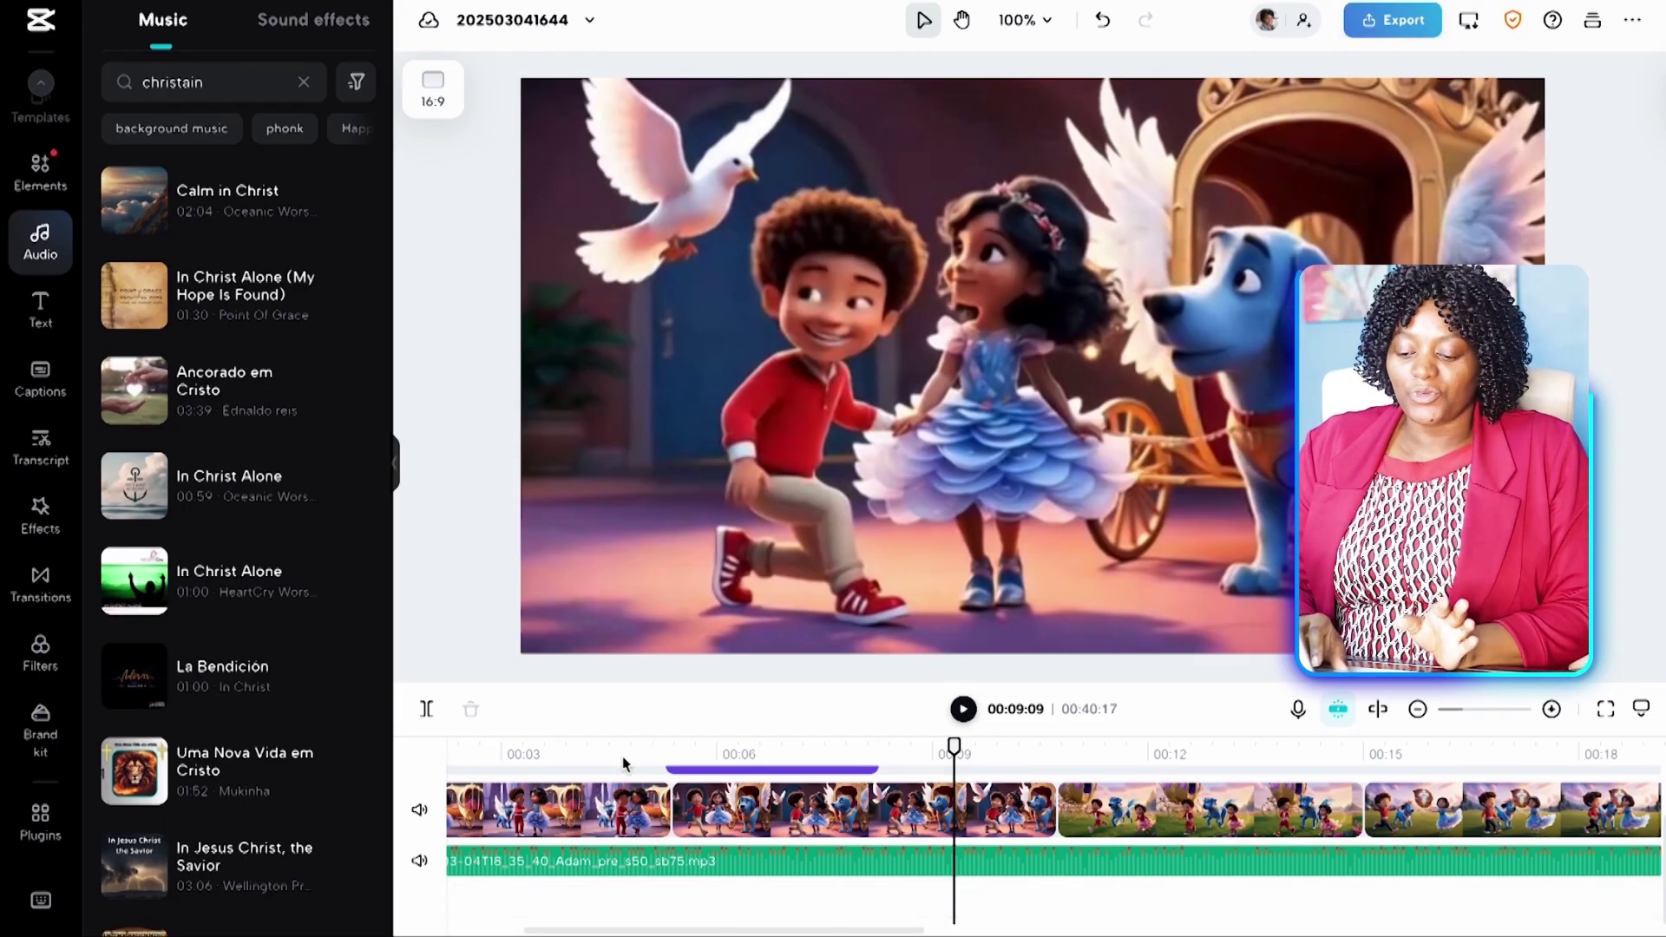
# Open the download export settings for the finished video and set its resolution to 1080p.
pyautogui.moveTo(339, 314)
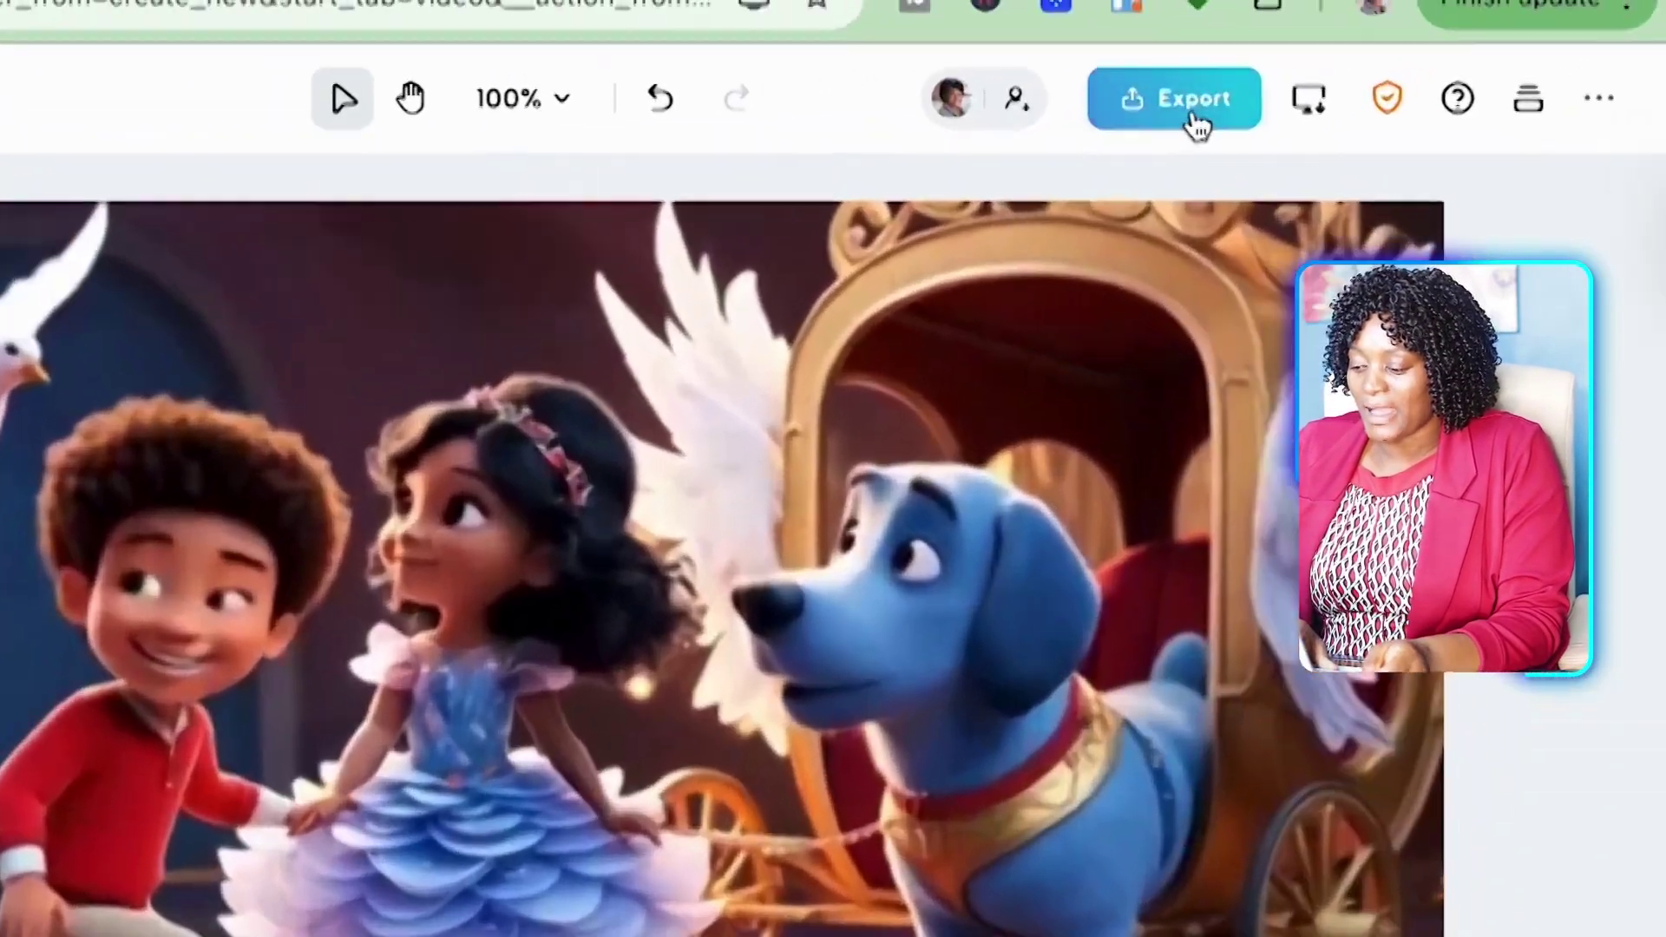
pyautogui.click(1194, 119)
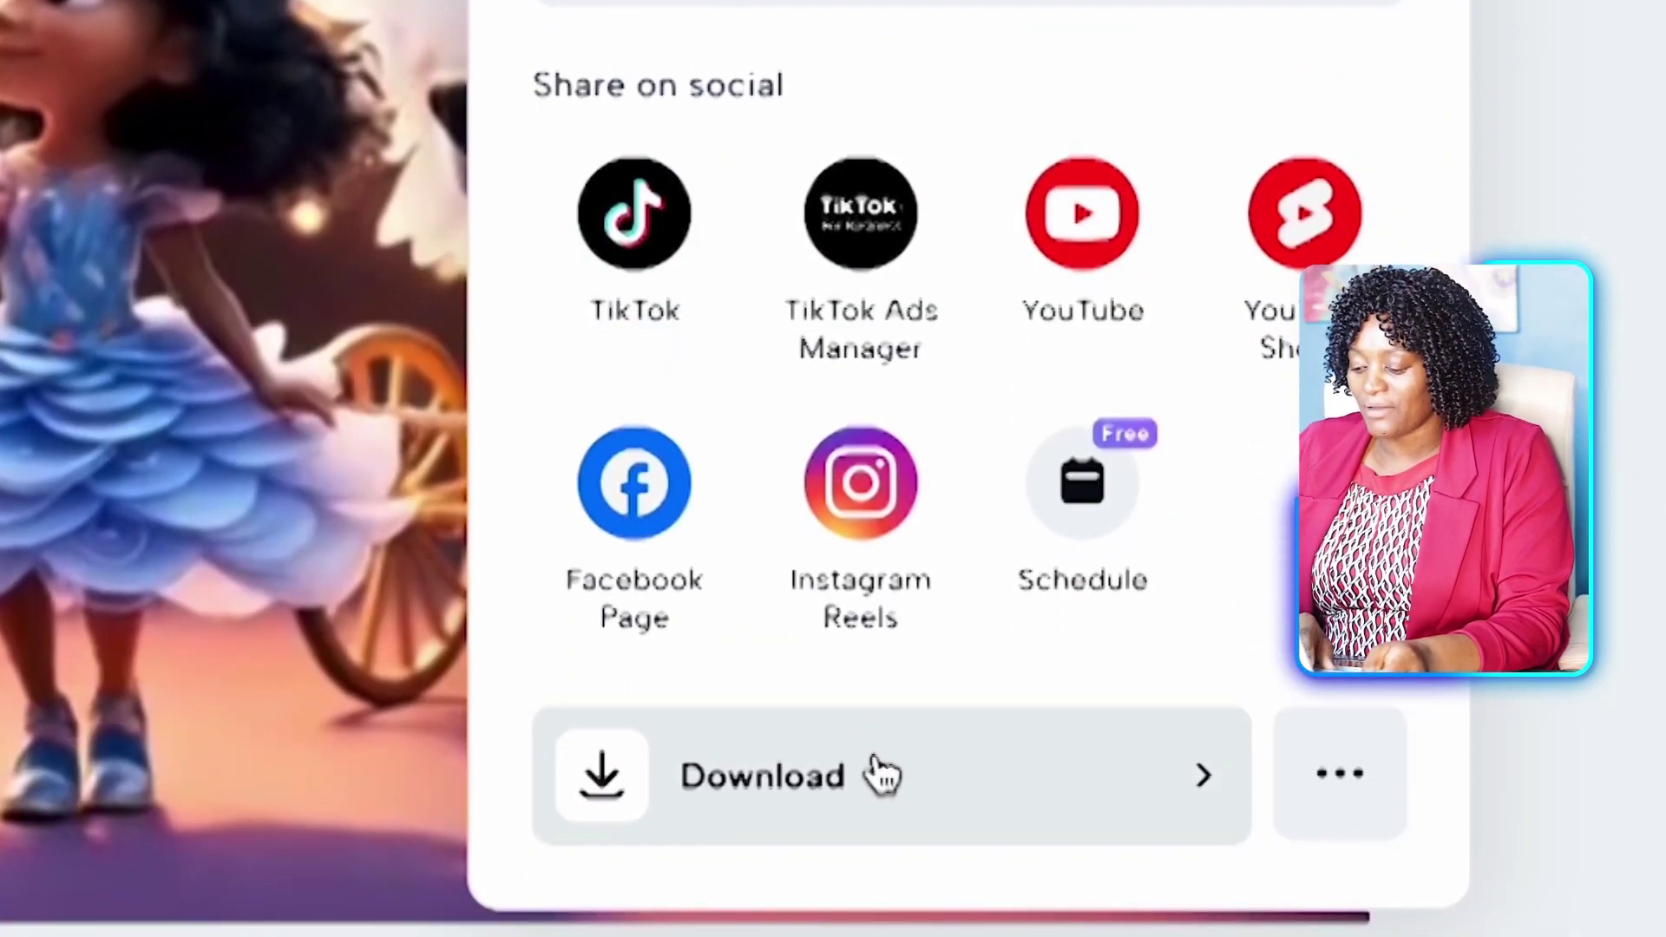
pyautogui.click(883, 777)
pyautogui.scroll(3, 877, 753)
pyautogui.click(1152, 126)
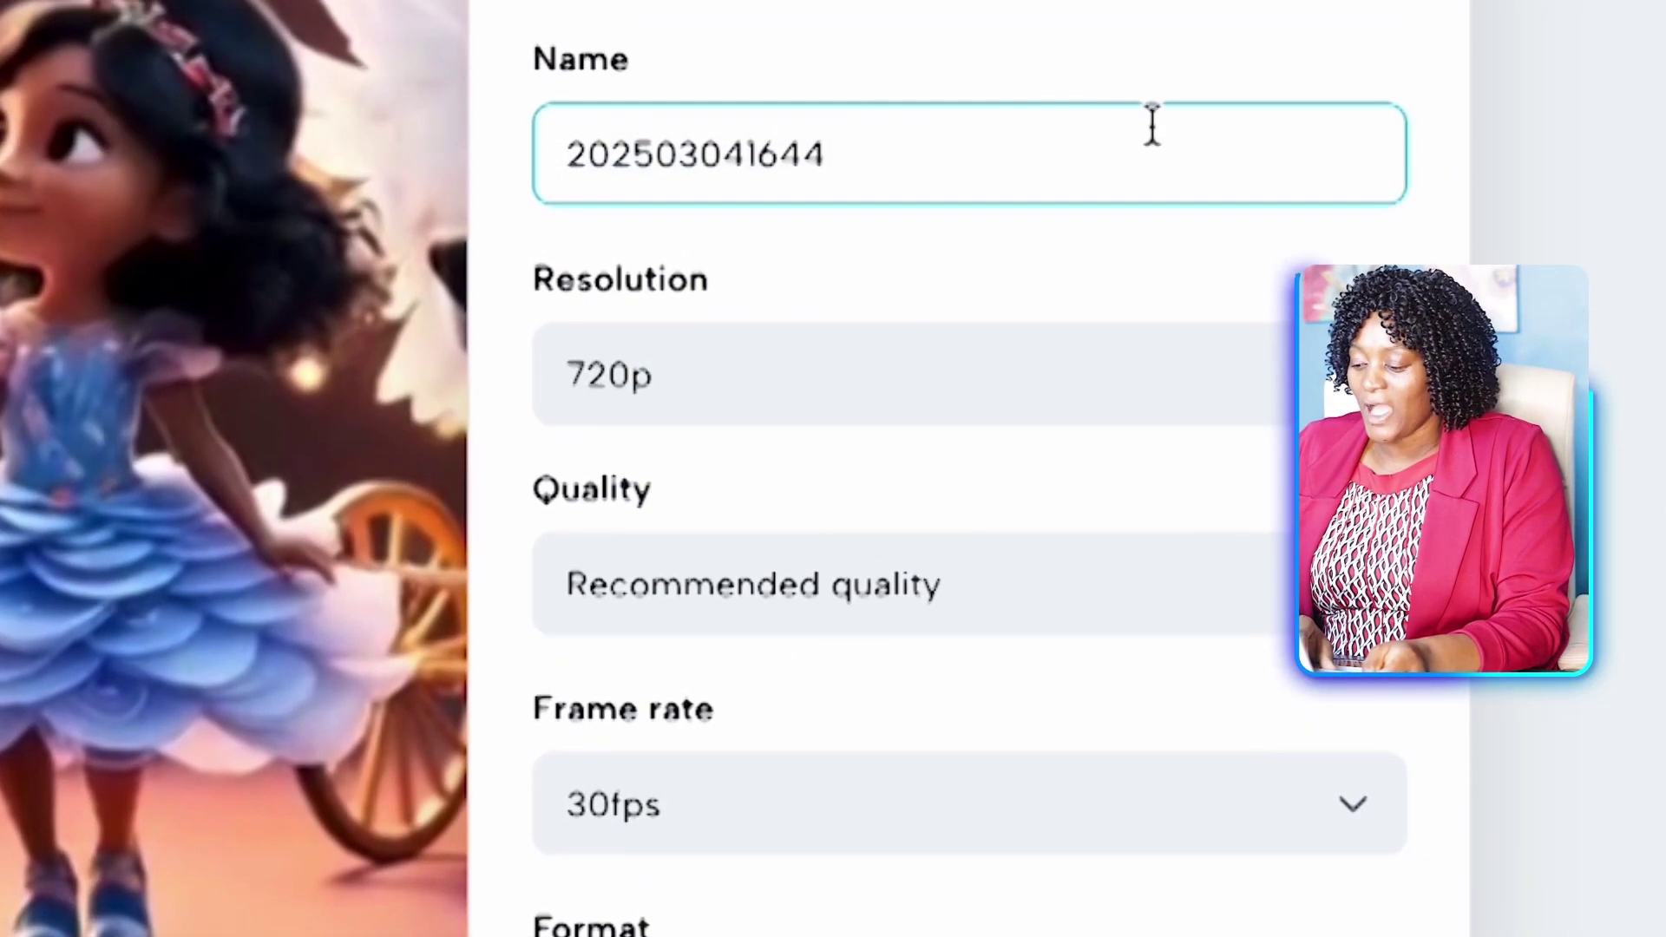
pyautogui.click(868, 375)
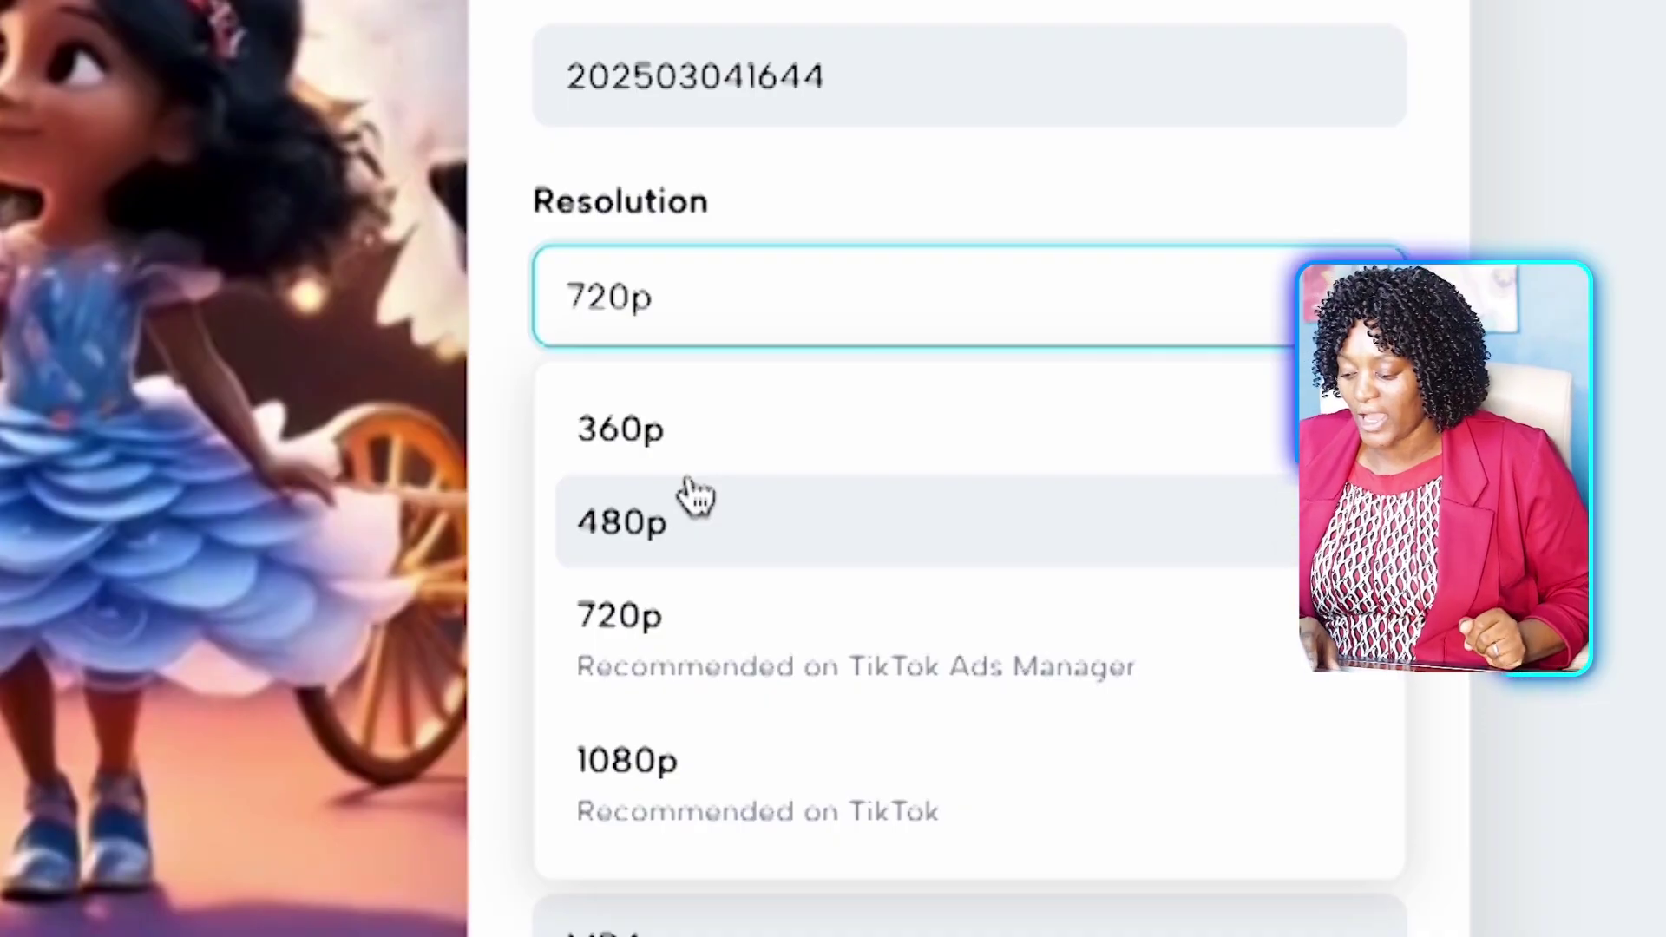
pyautogui.click(677, 767)
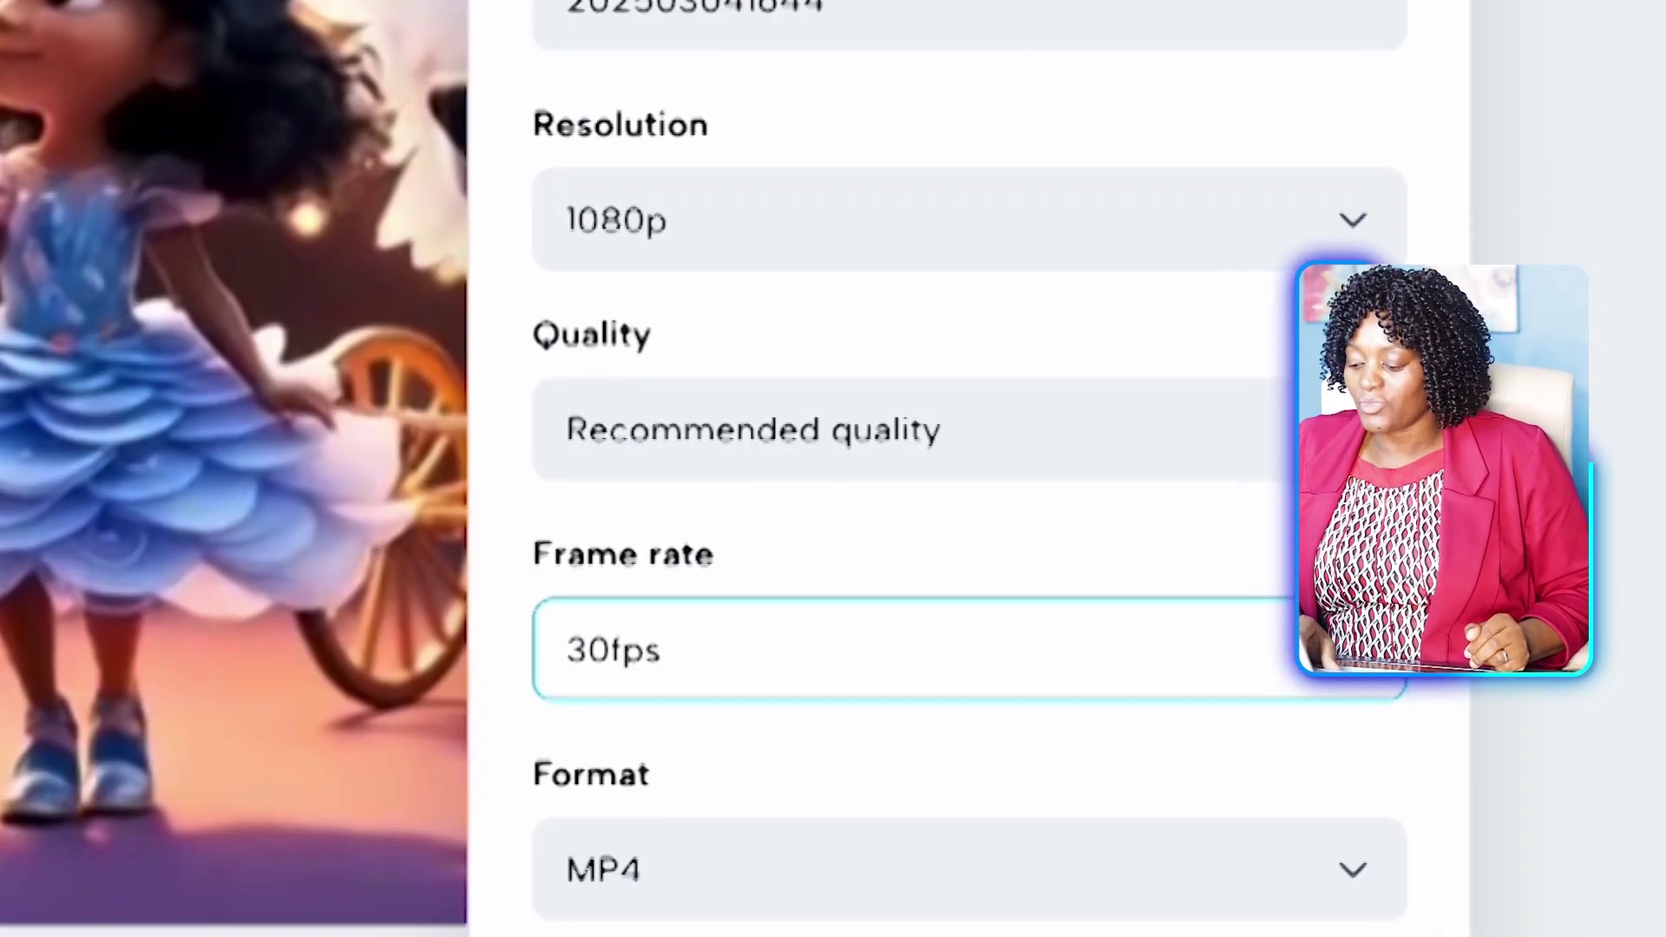
# Choose a frame rate of 30fps and export the video as an MP4.
pyautogui.click(1232, 727)
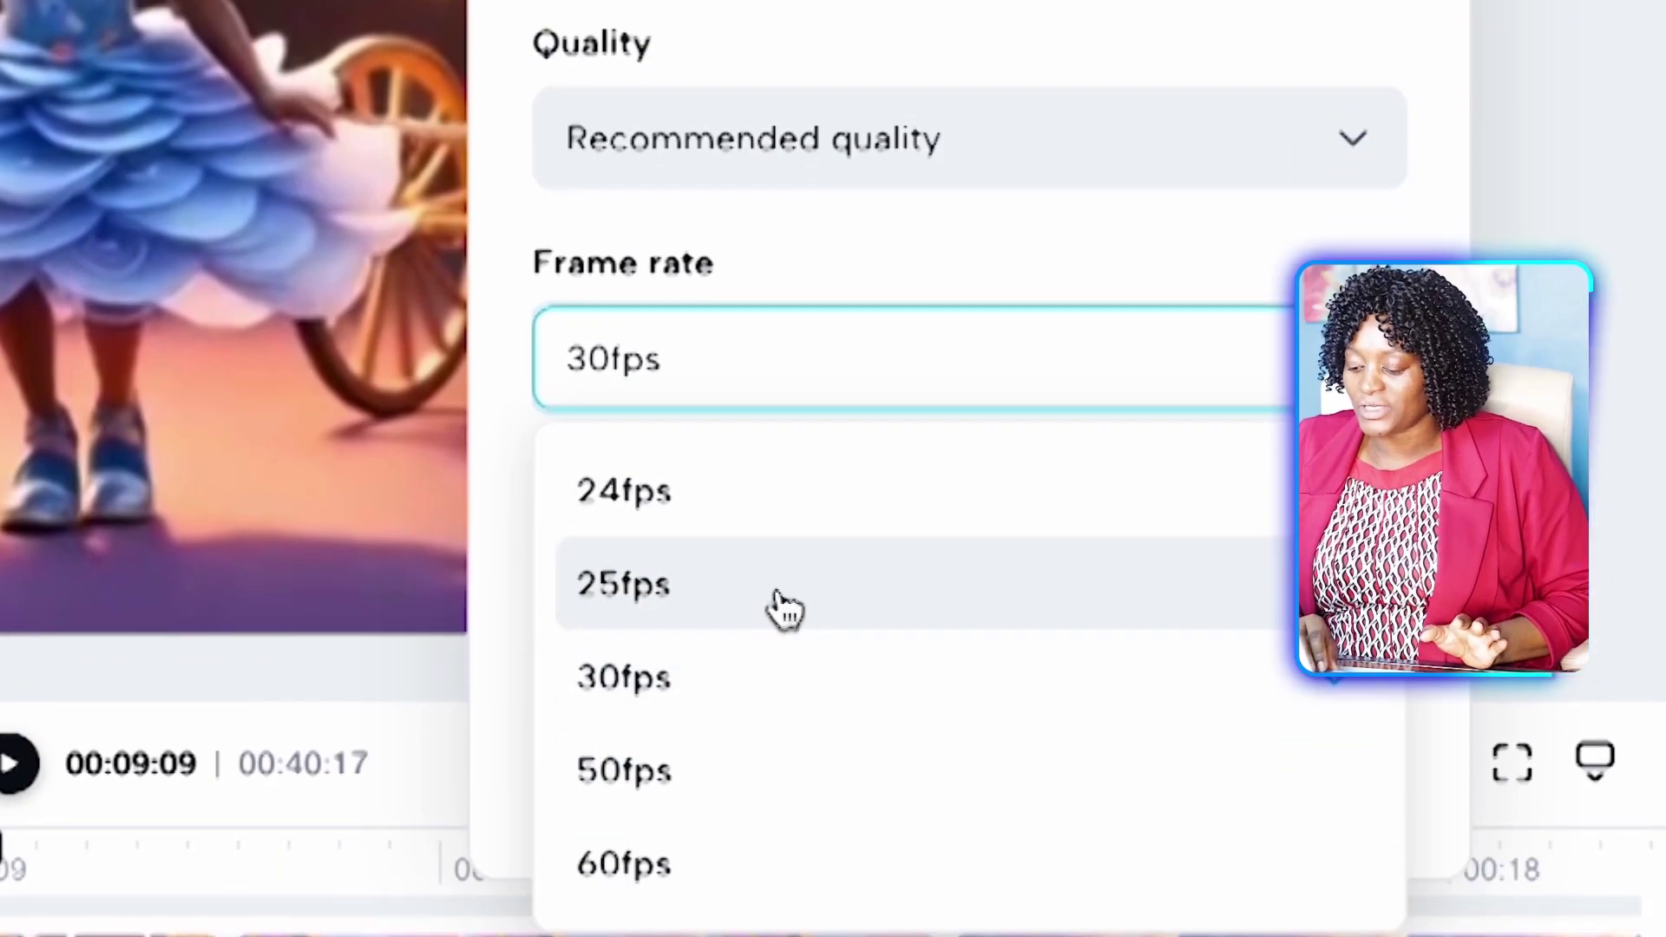
pyautogui.click(764, 686)
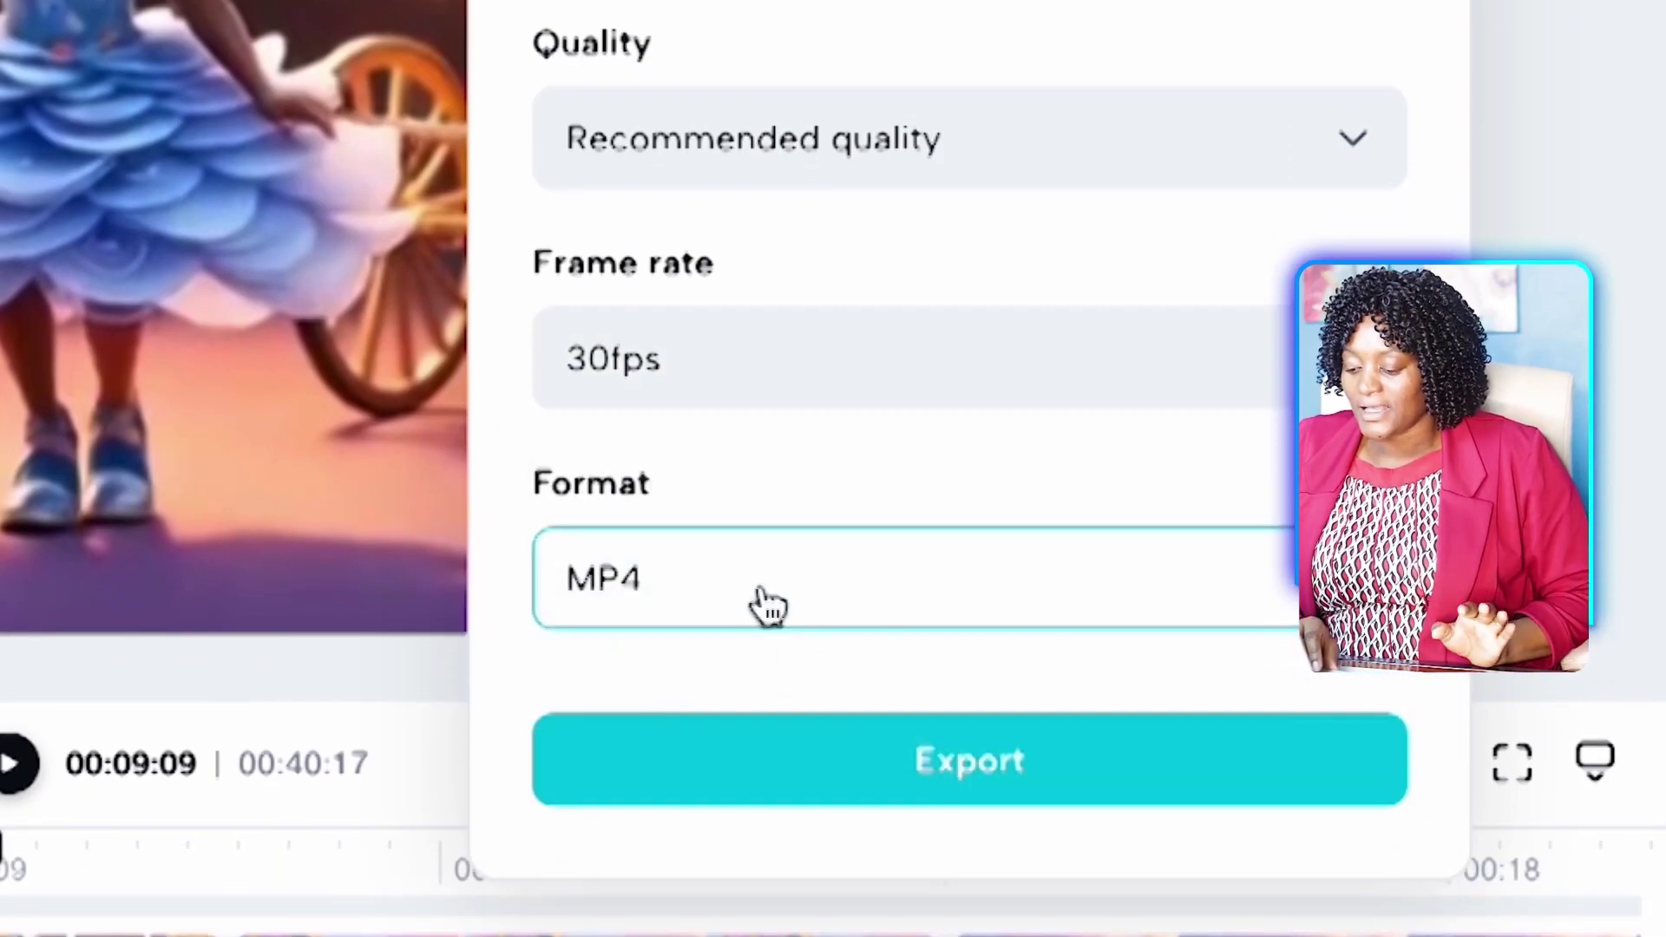
pyautogui.click(950, 772)
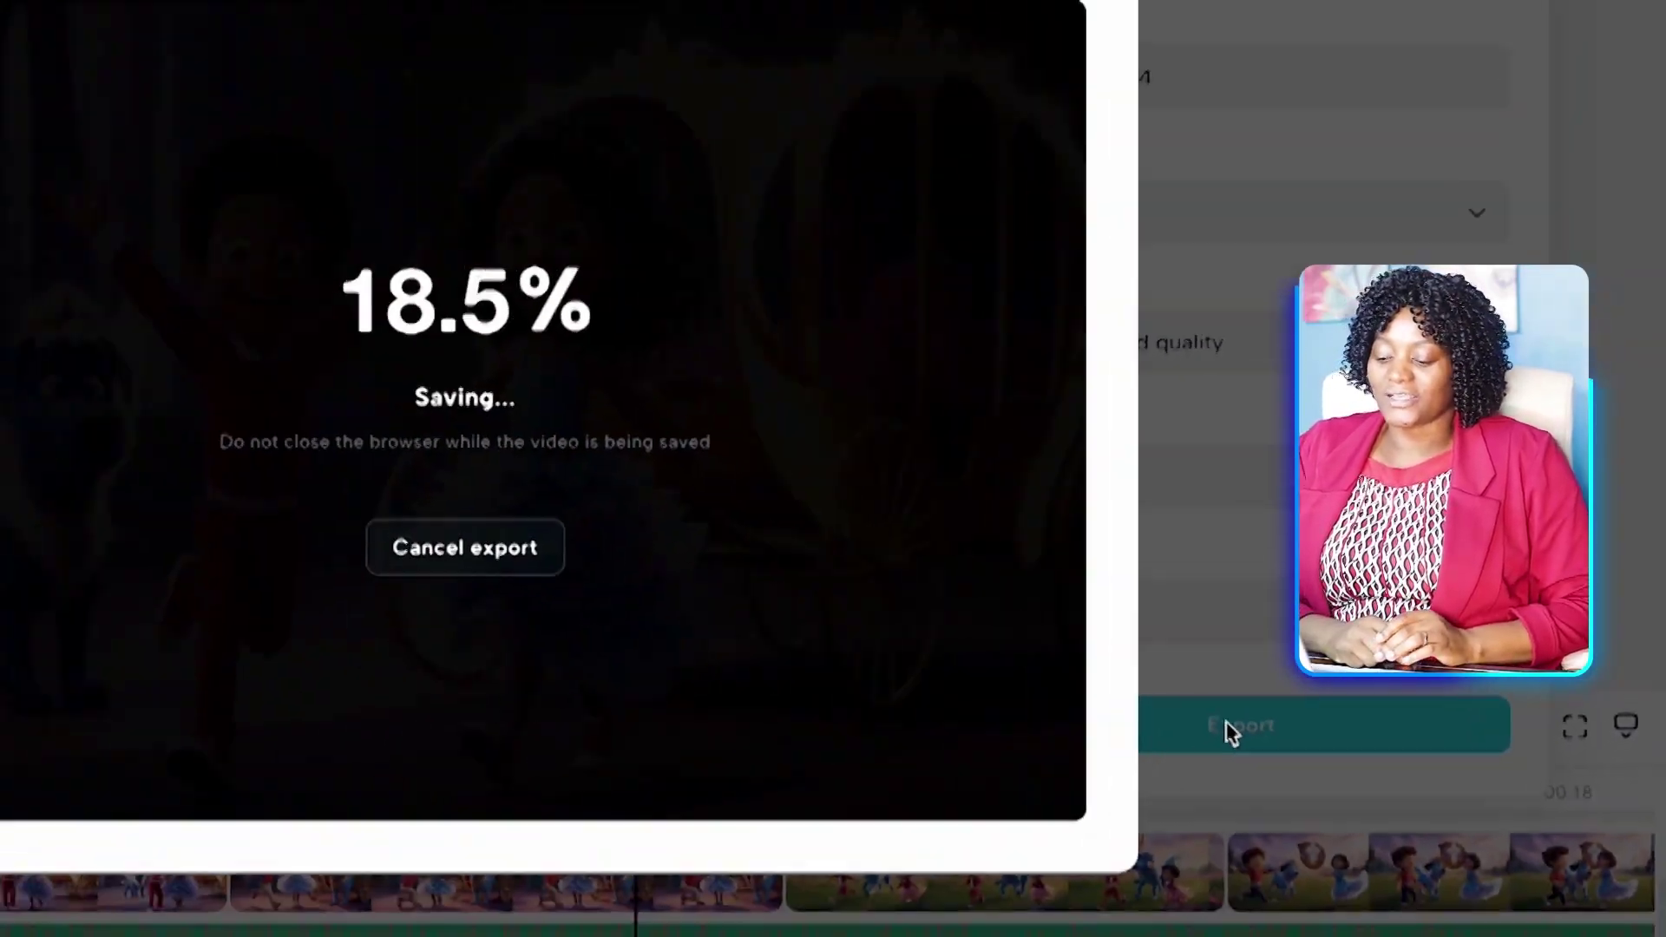